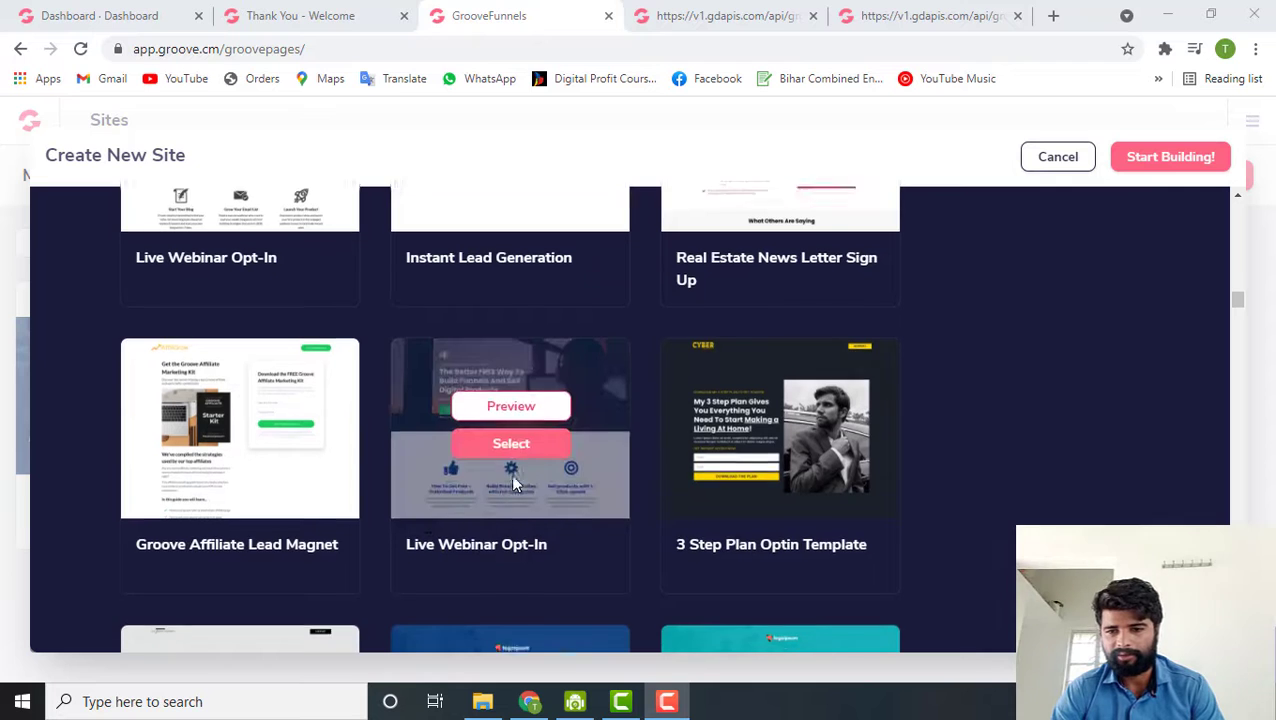
Step: Browse the single-page templates down to the yoga and digital product designs
scroll(513, 480, "down", 5)
scroll(513, 484, "down", 2)
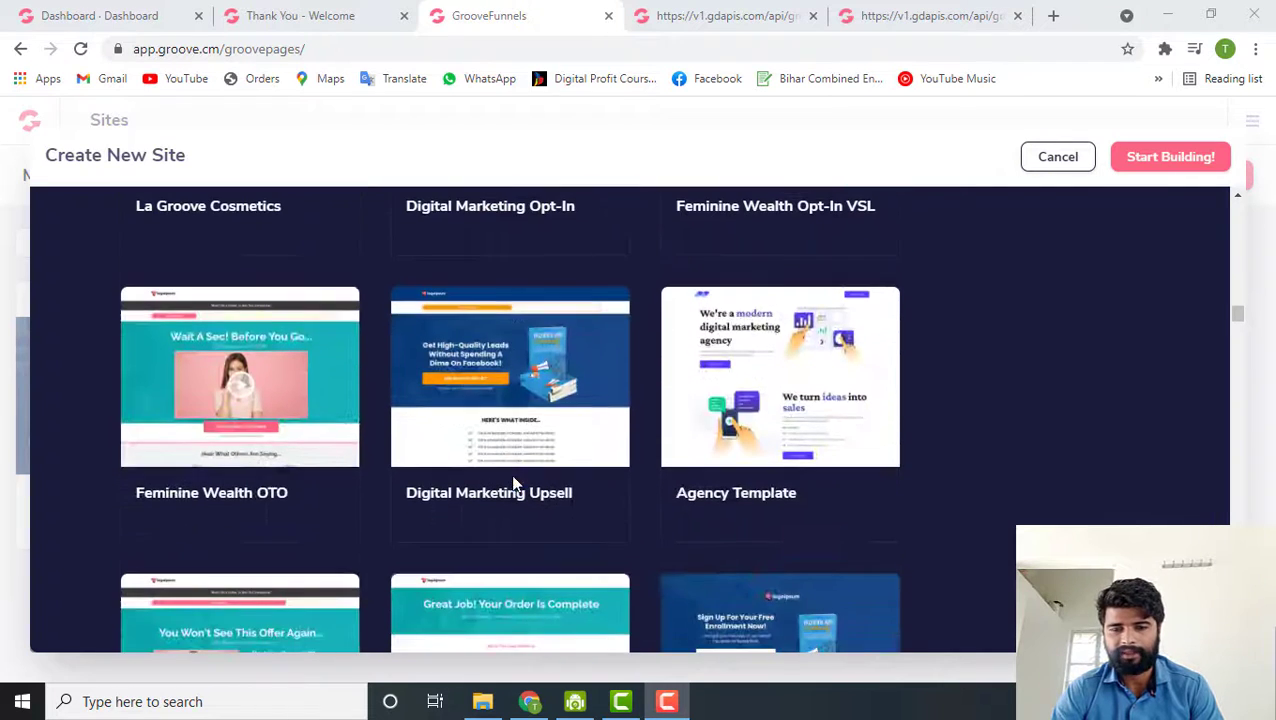
scroll(513, 484, "down", 4)
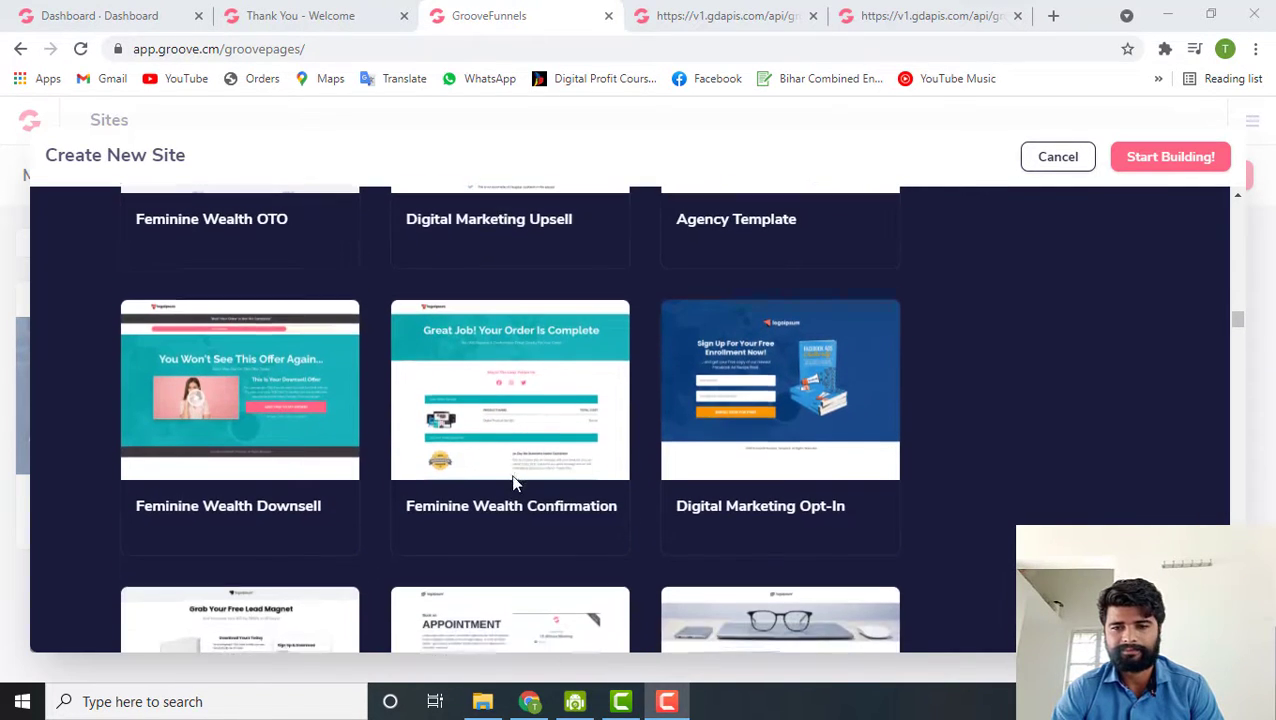
scroll(513, 484, "down", 6)
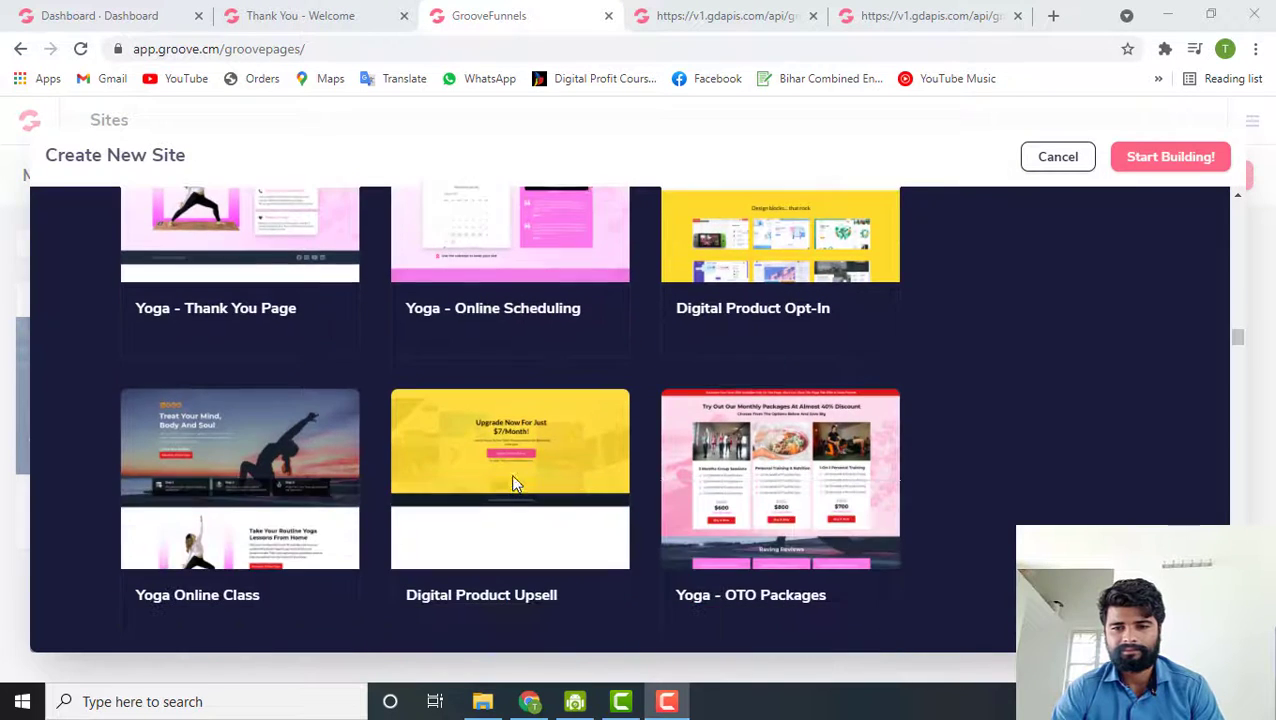
mouse_move(523, 536)
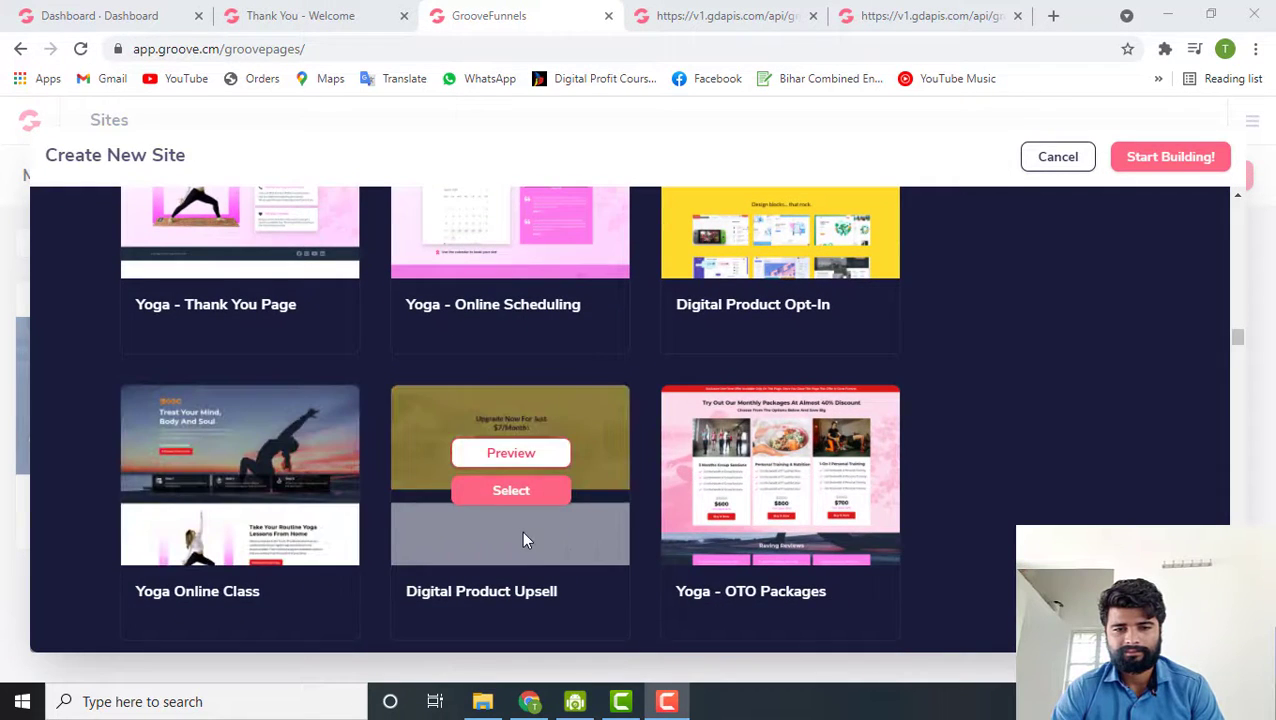
scroll(507, 470, "up", 1)
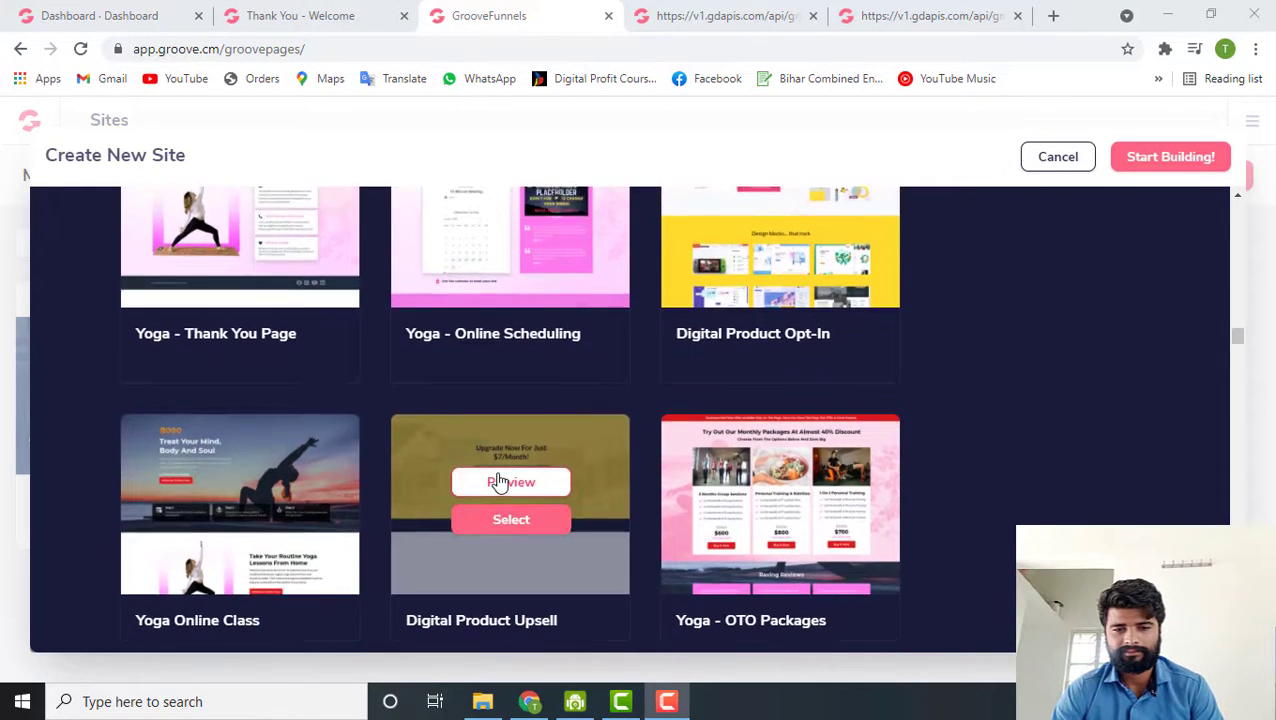
scroll(499, 482, "down", 2)
scroll(499, 482, "up", 1)
Step: Open a preview of the Yoga Online Class template and close the two older template preview pages
mouse_move(228, 432)
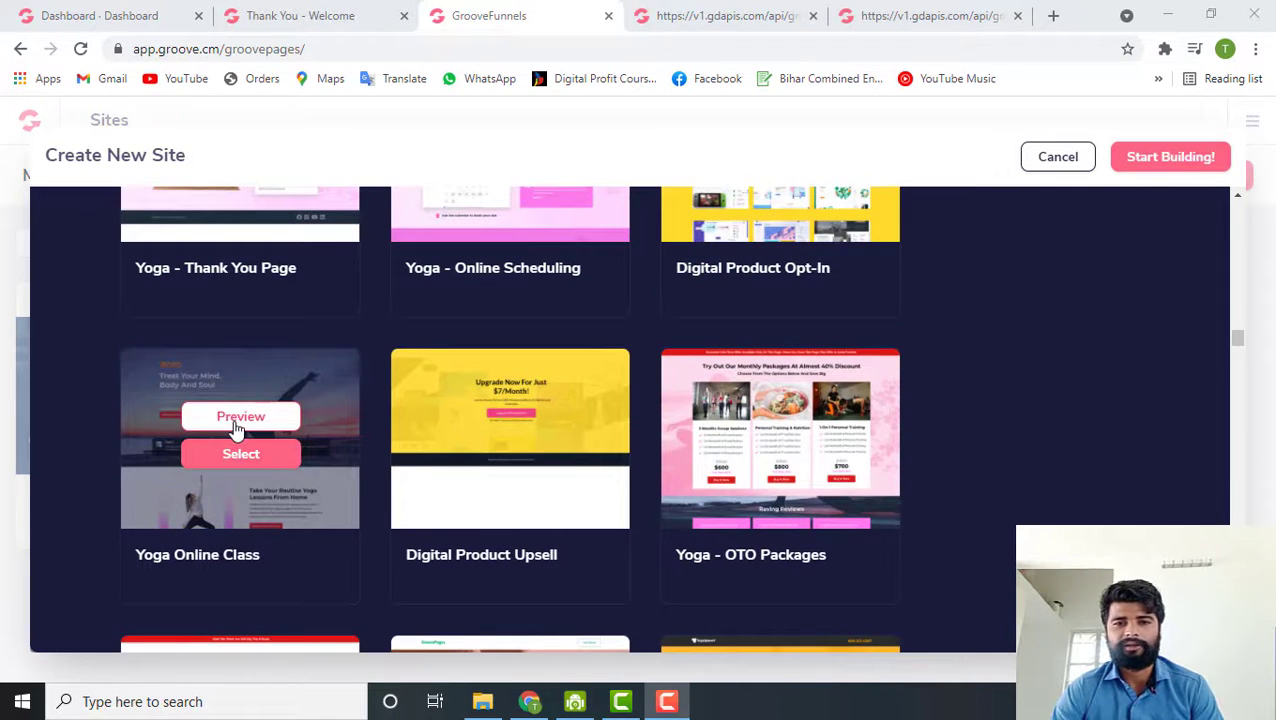
left_click(237, 428)
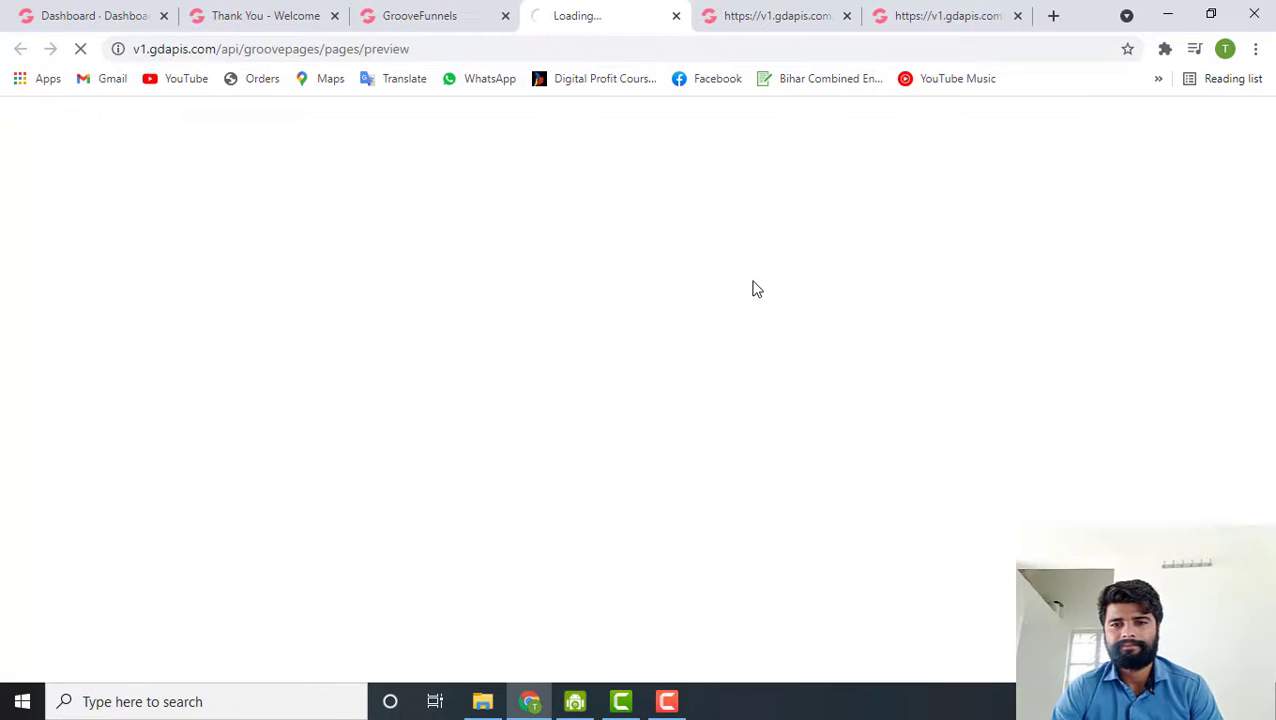
left_click(847, 16)
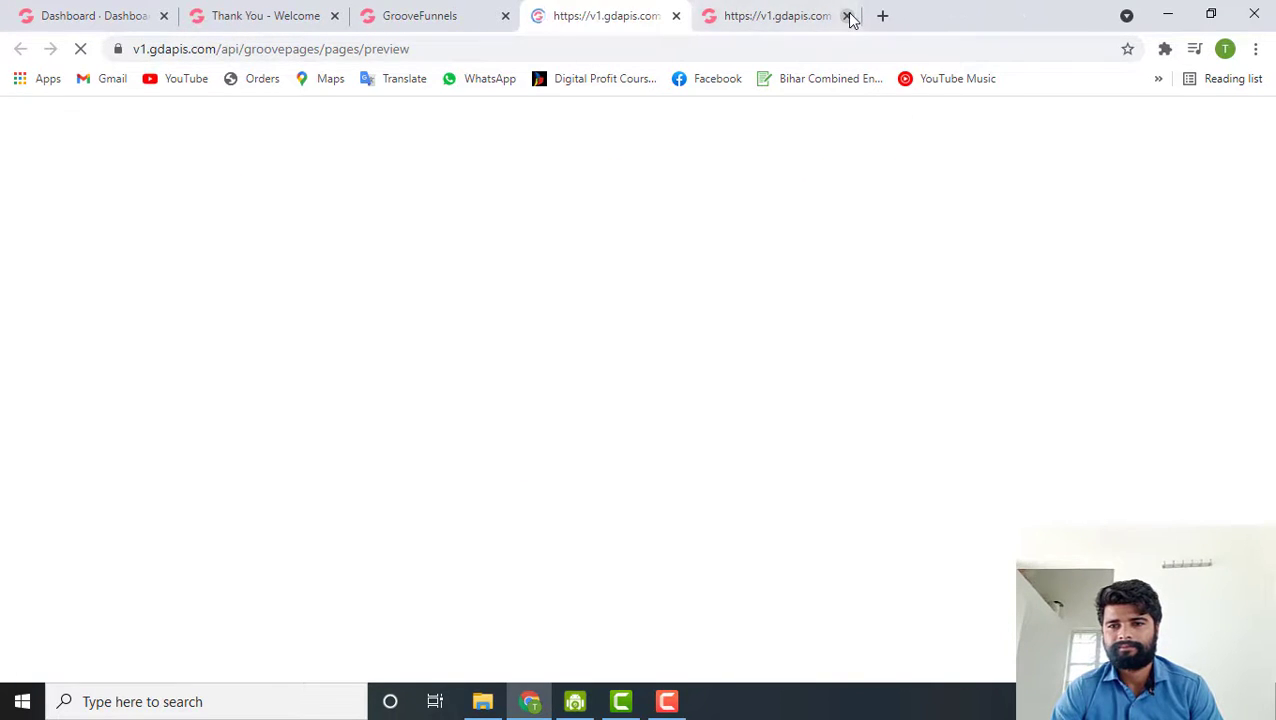
left_click(847, 16)
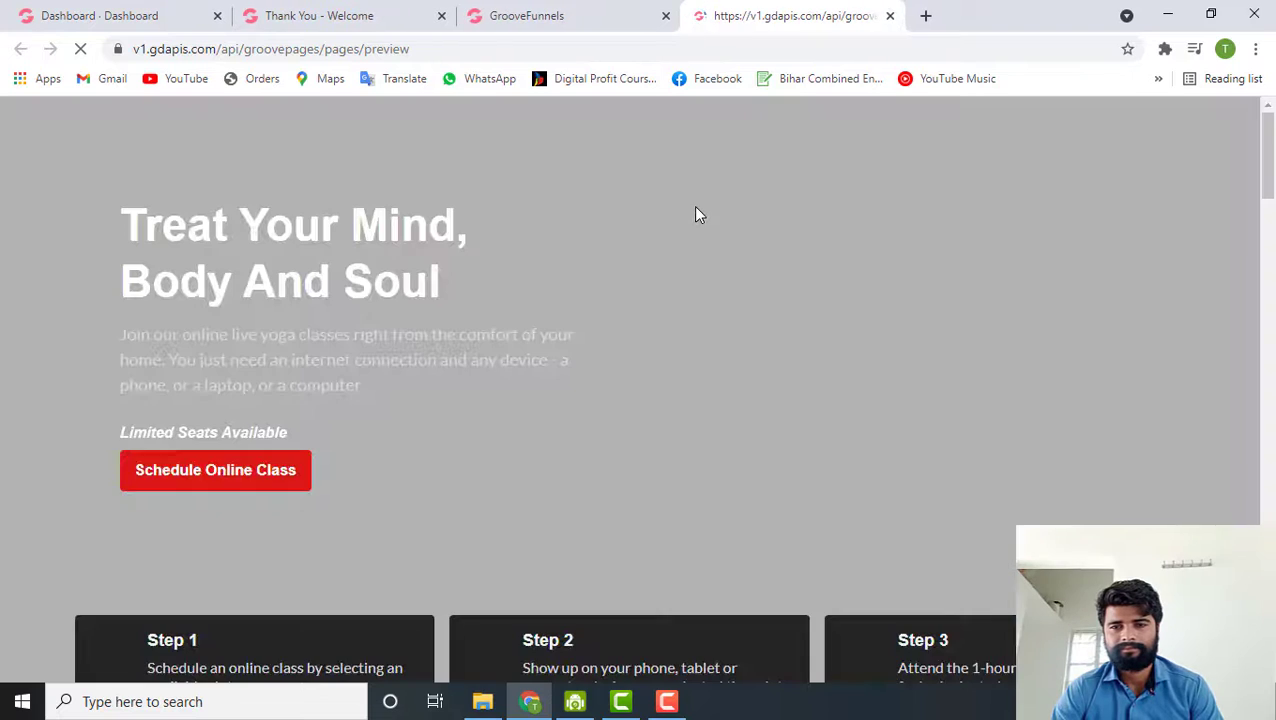
Step: Examine the Yoga Online Class page preview from its header through the online session benefits and back
scroll(564, 478, "down", 3)
scroll(567, 483, "down", 10)
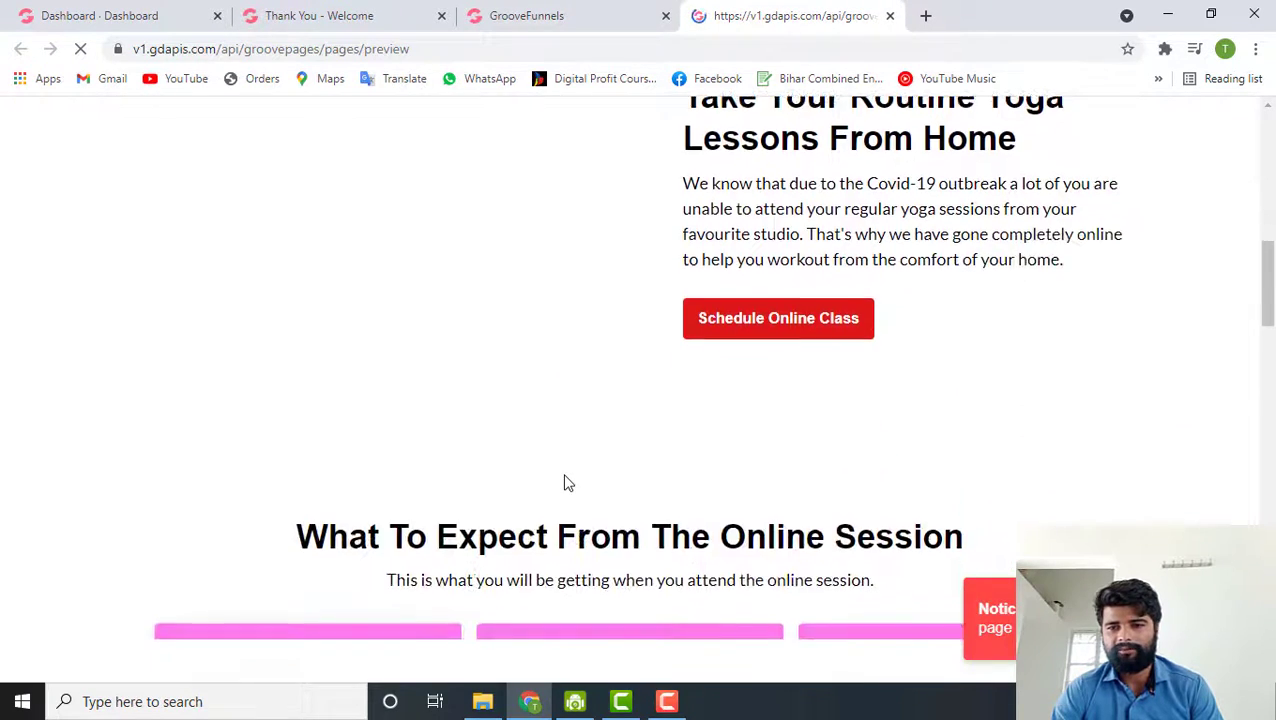
scroll(565, 483, "up", 8)
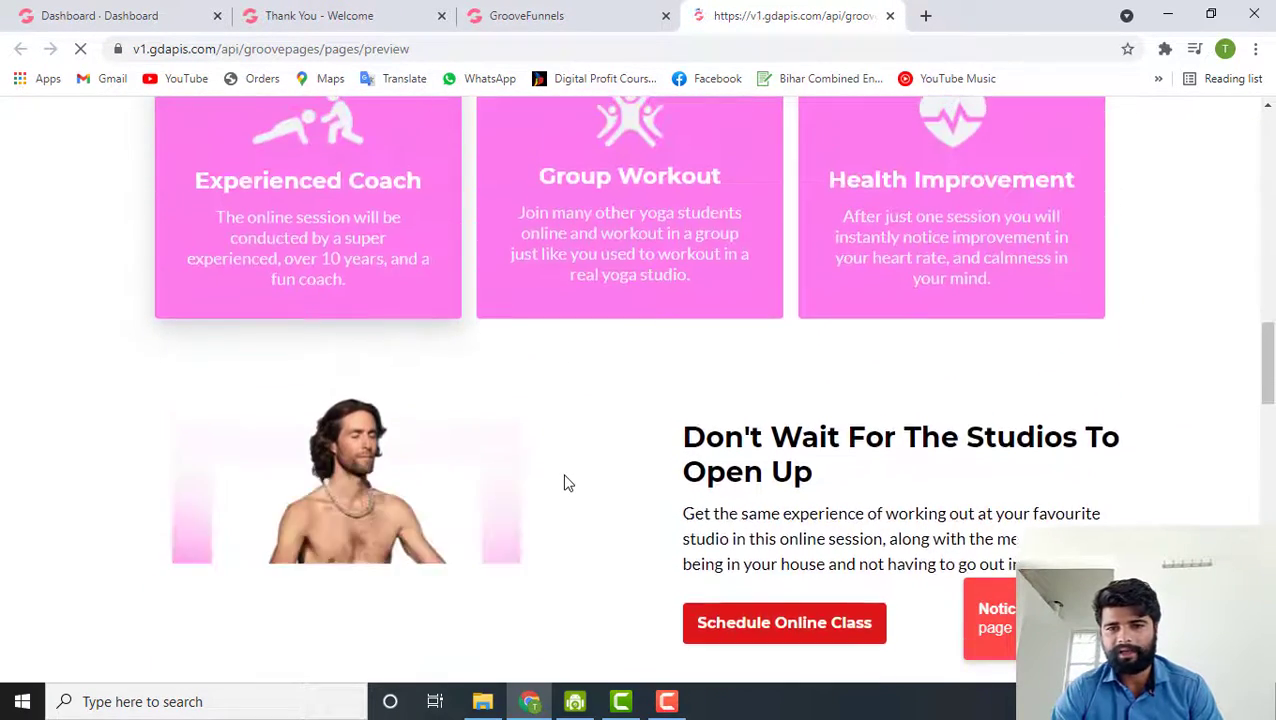
scroll(564, 481, "up", 8)
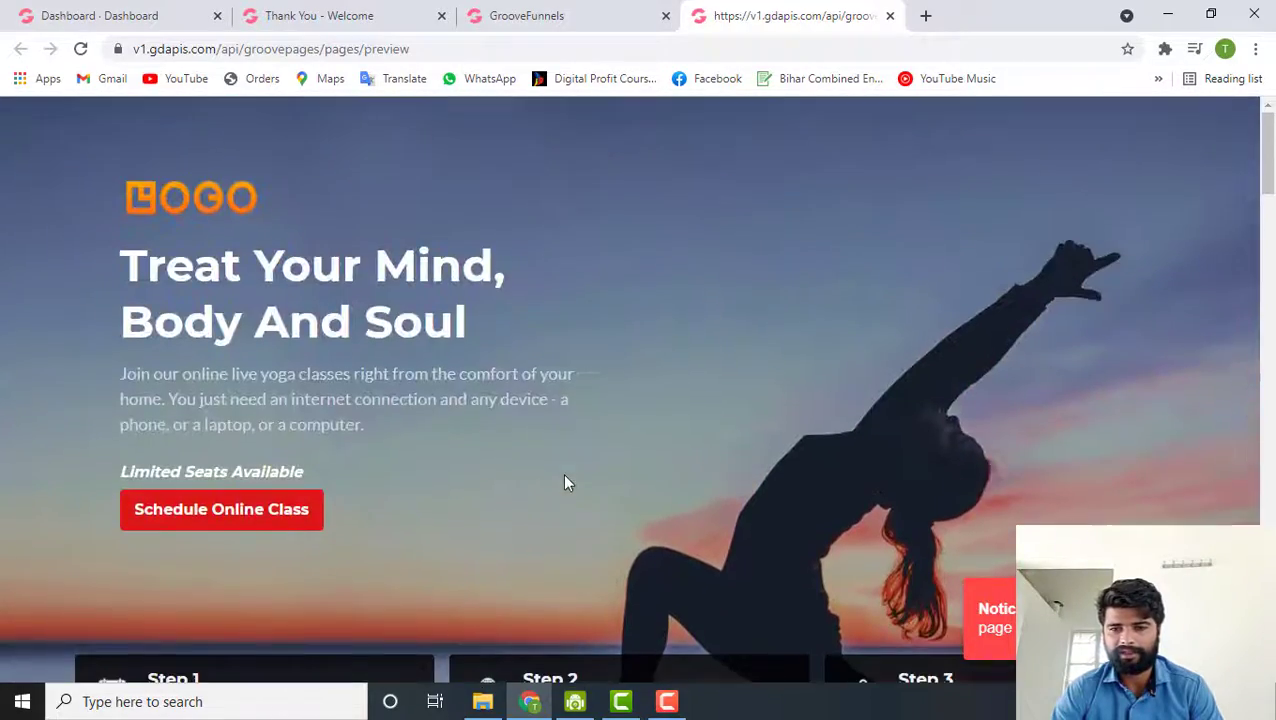
scroll(519, 507, "down", 4)
scroll(519, 507, "down", 15)
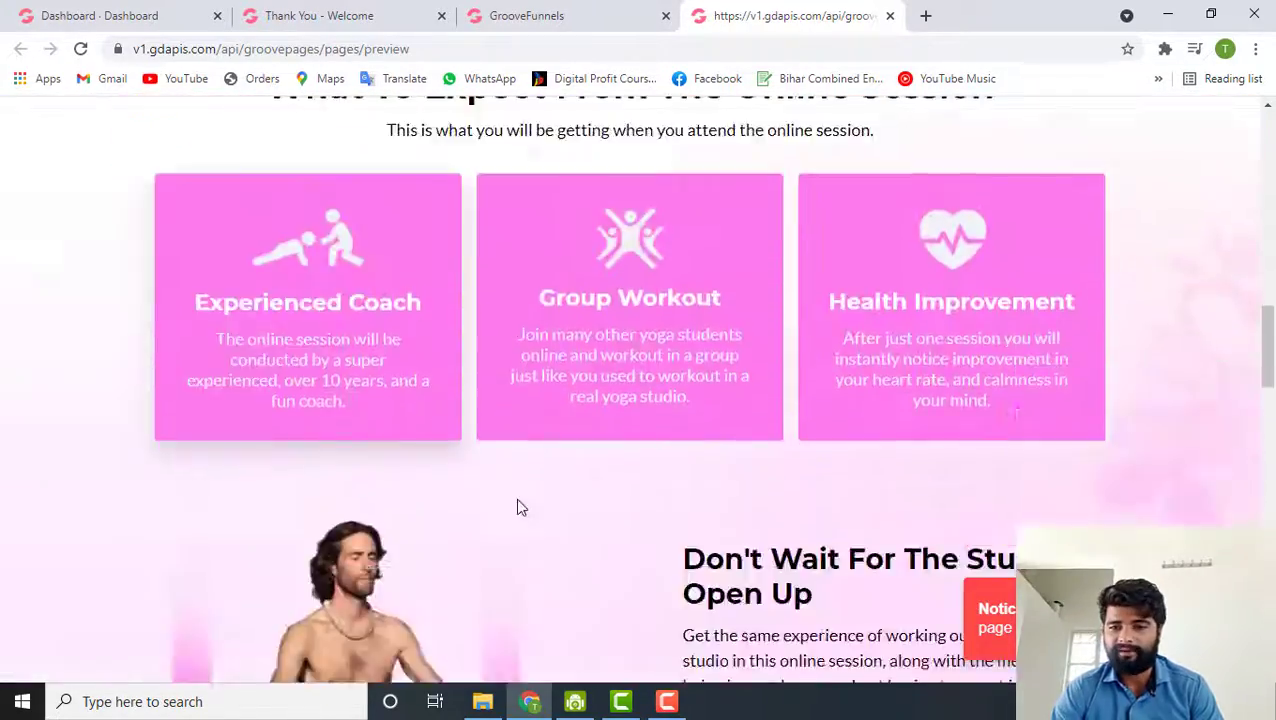
scroll(517, 503, "up", 8)
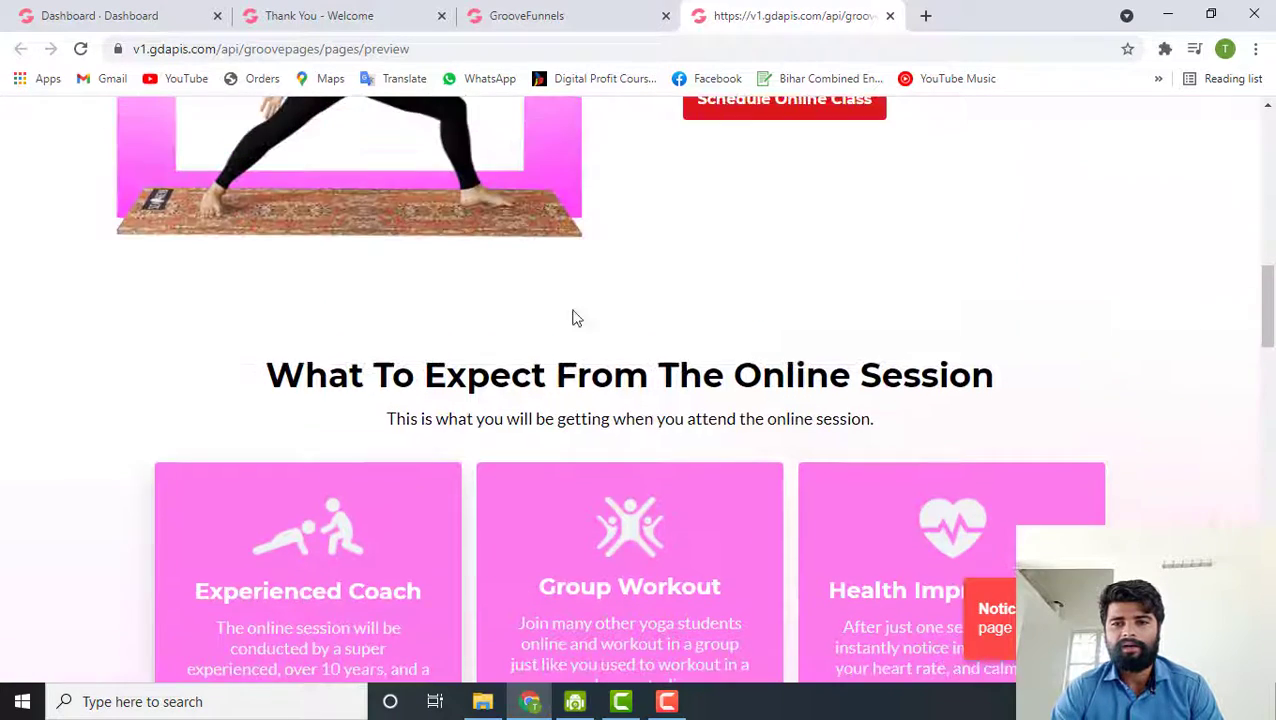
Step: Choose the Yoga Online Class template for a new site named "Test Website 1" and start building it
left_click(507, 12)
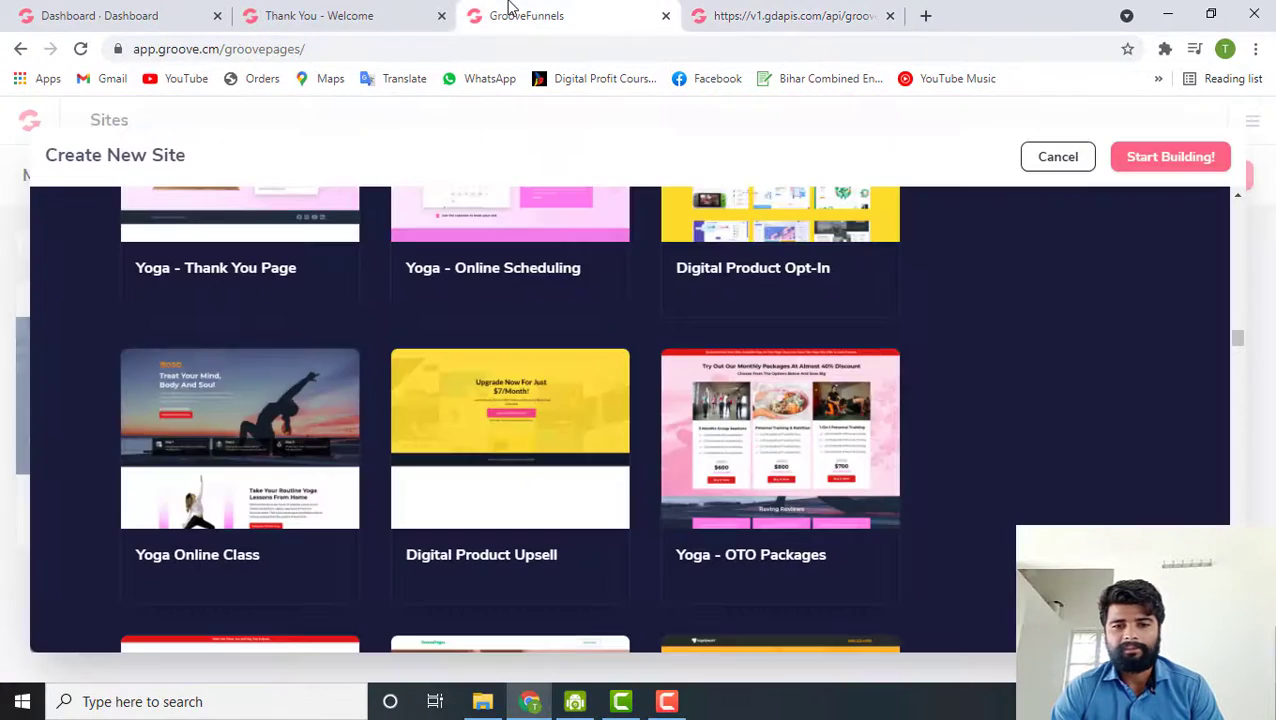
left_click(221, 460)
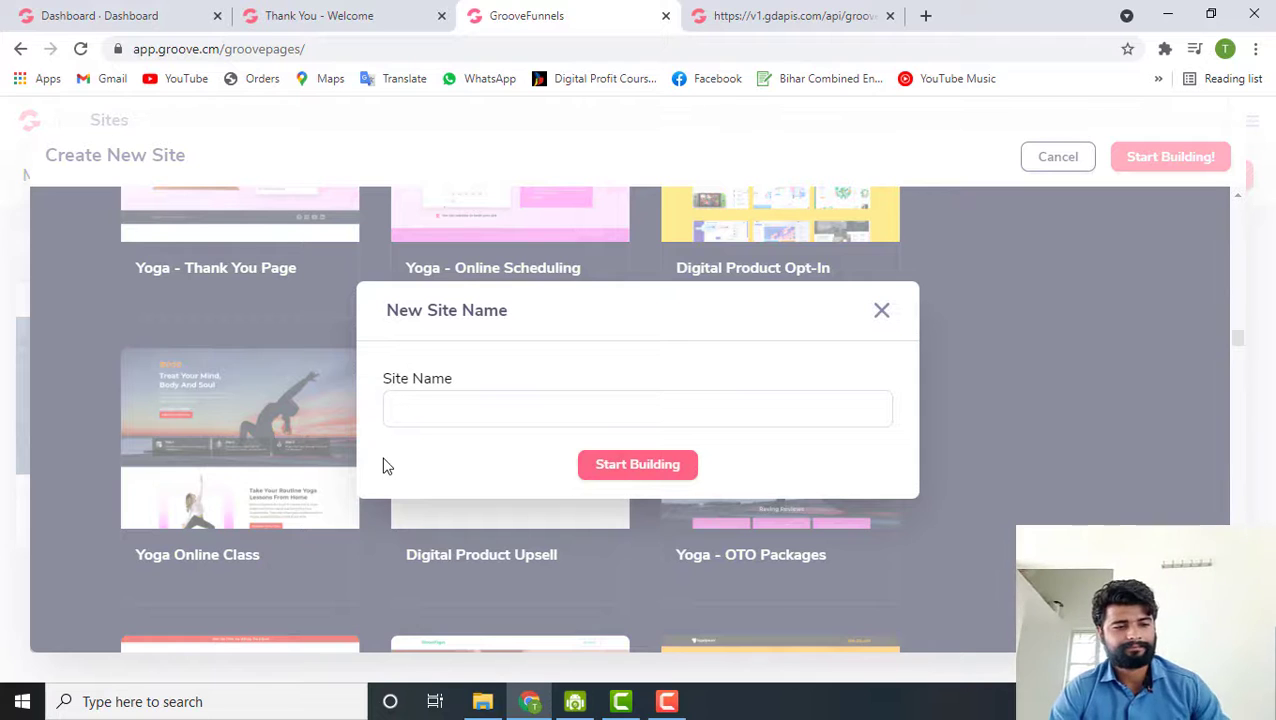
left_click(432, 404)
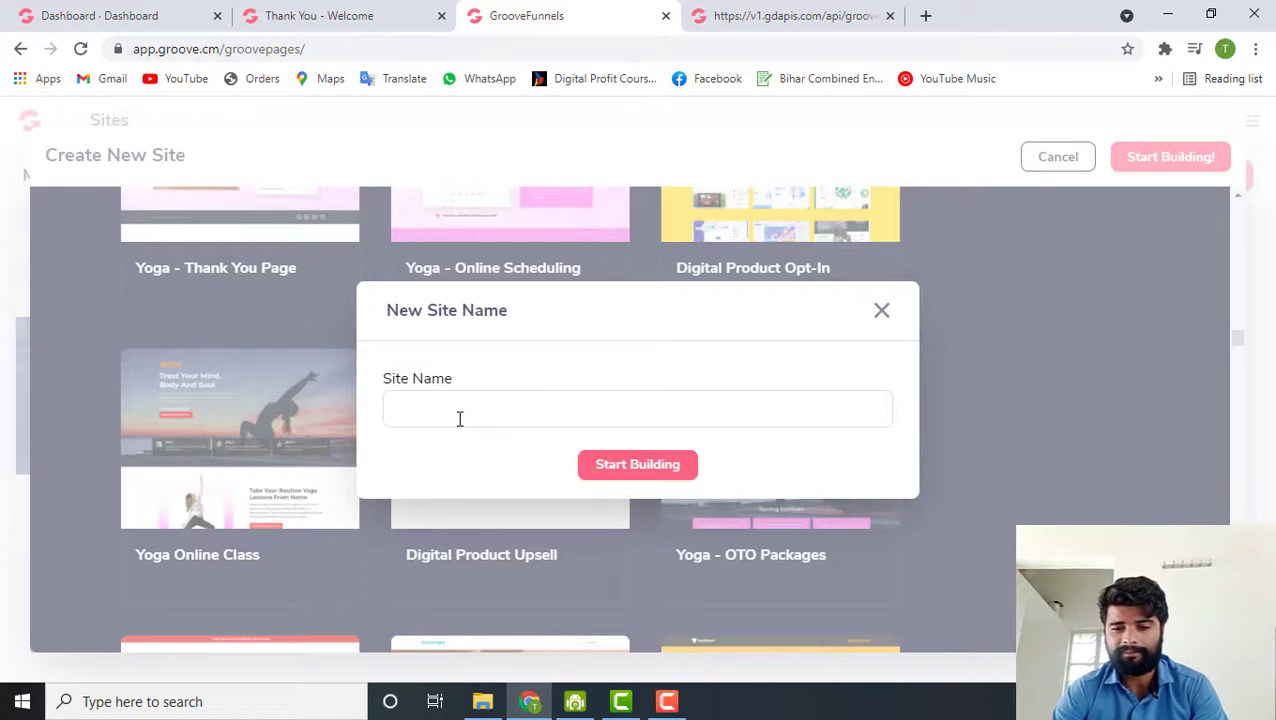
type("Test W")
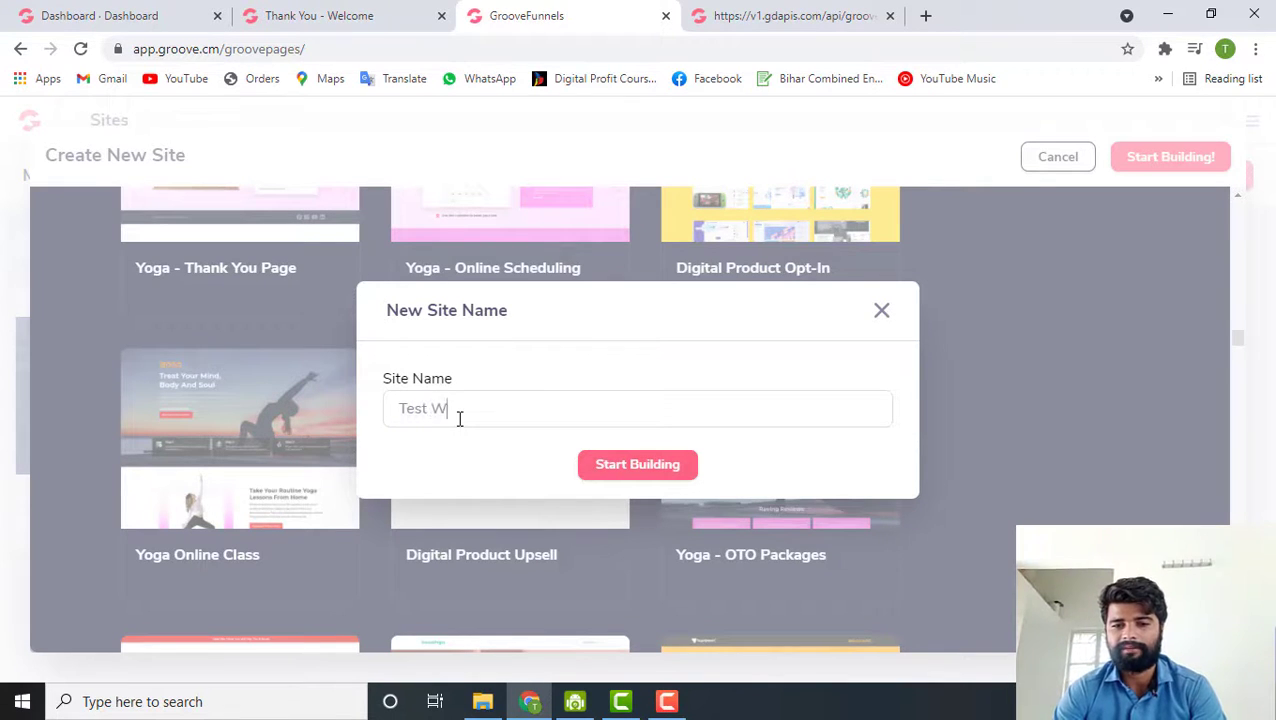
type("ebsite 1")
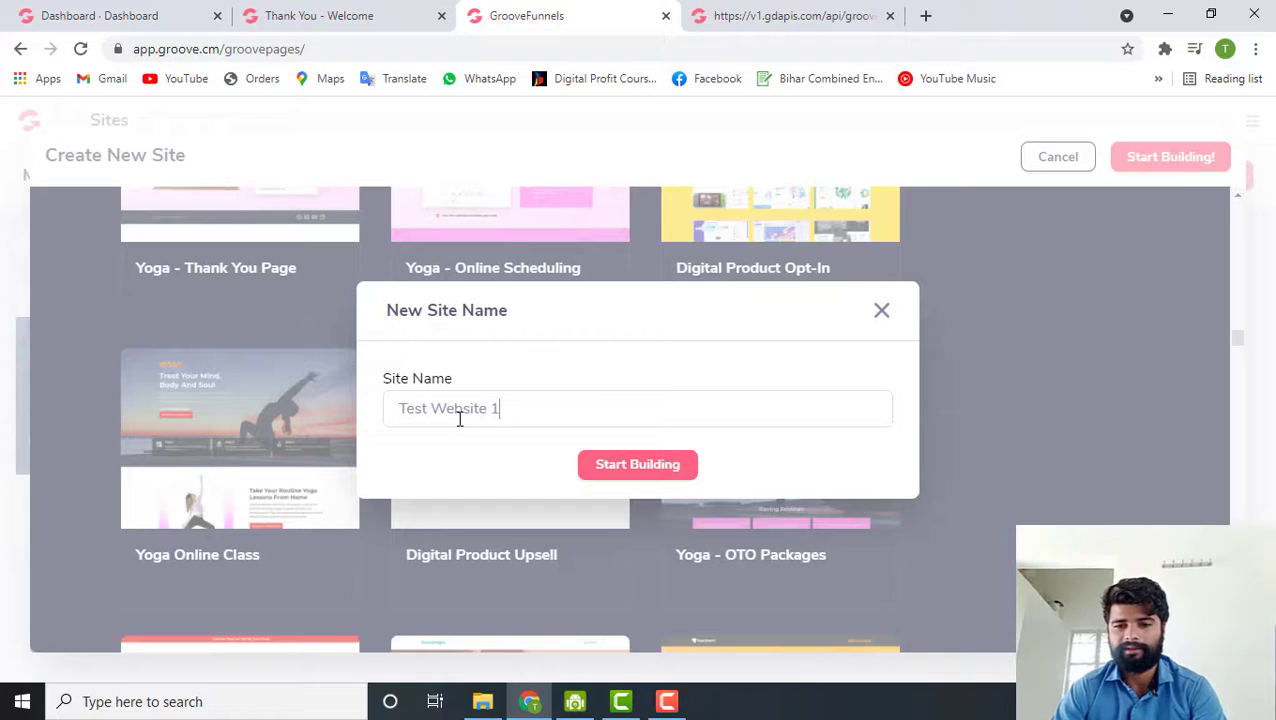
left_click(639, 471)
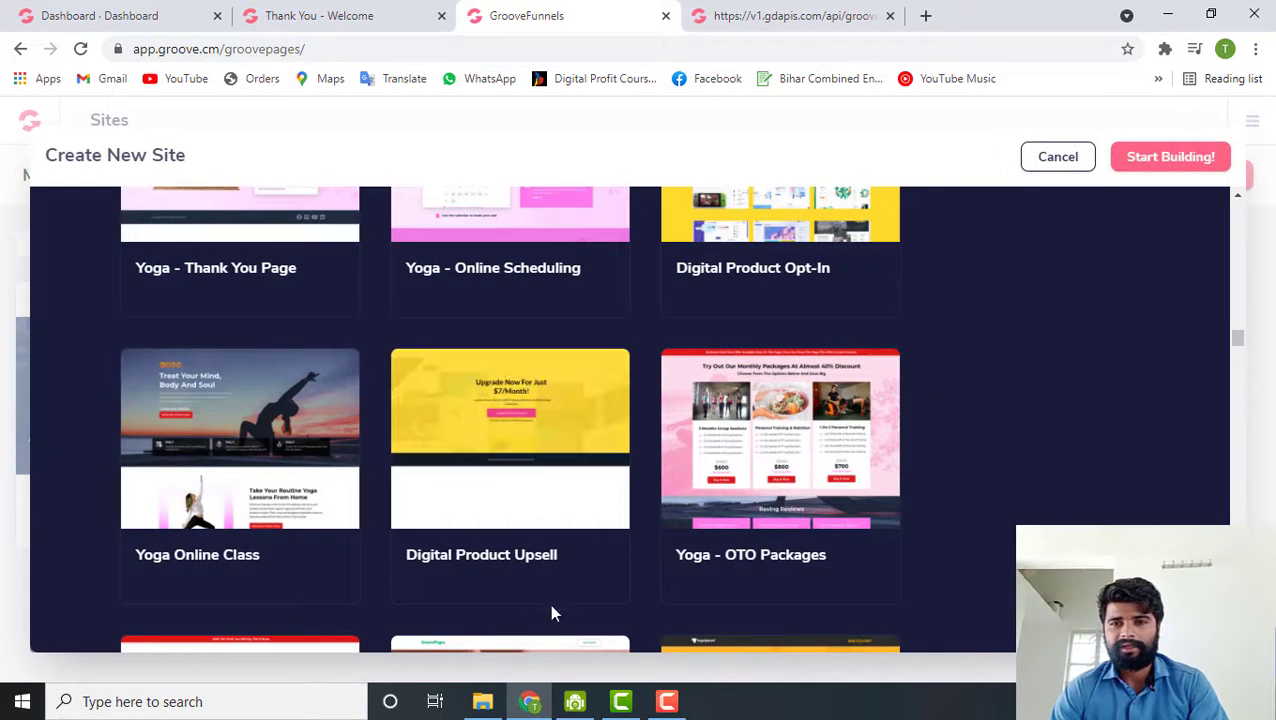
left_click(511, 455)
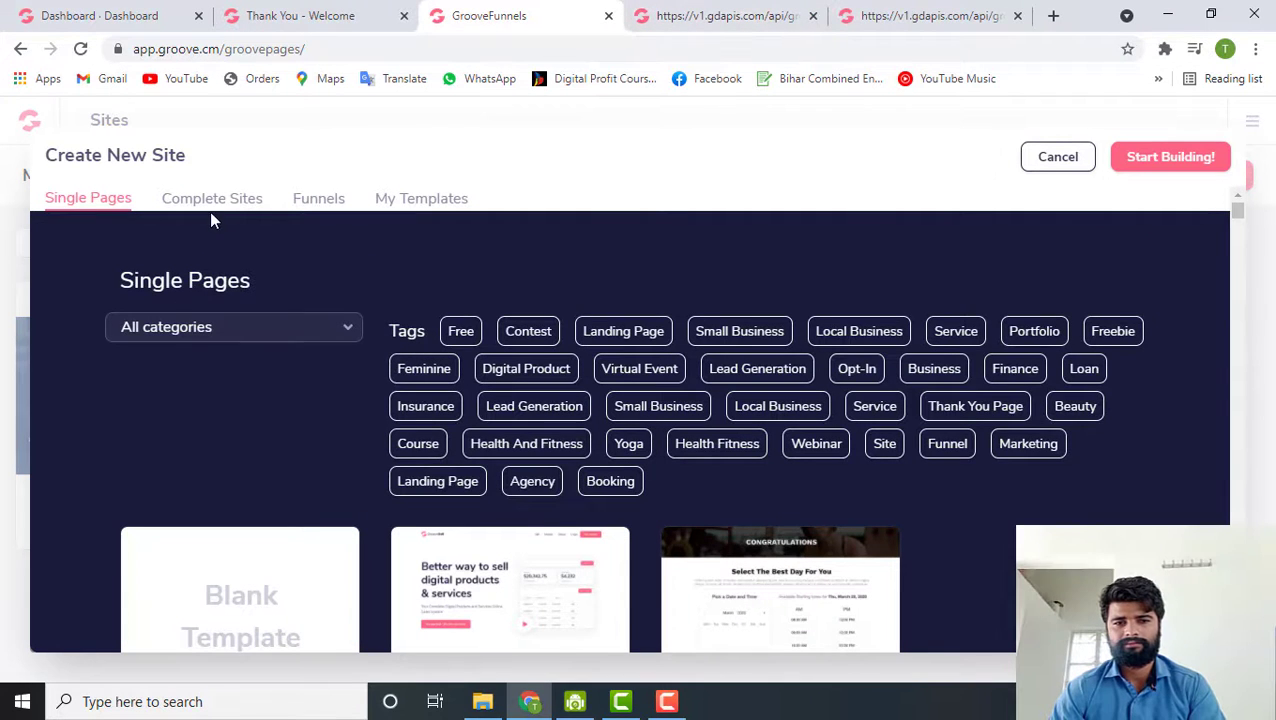
Step: Compare the Complete Sites, Single Pages, Funnels and My Templates collections for a new site
left_click(247, 207)
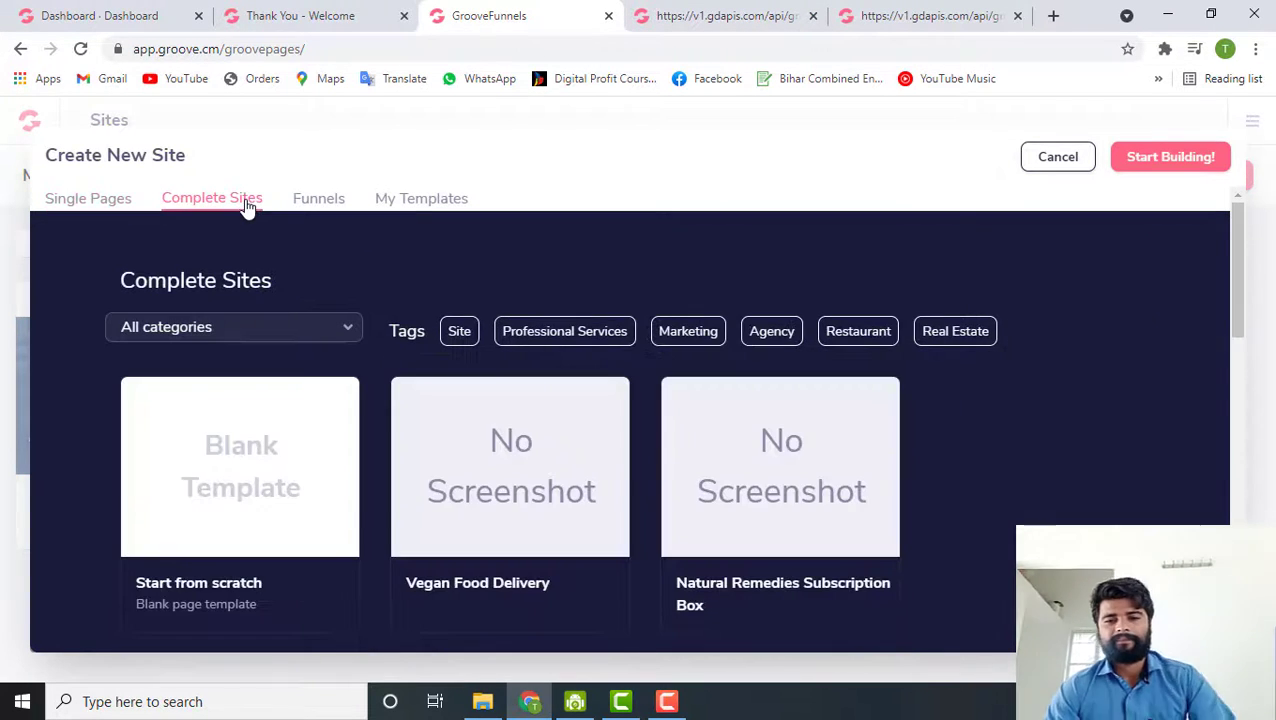
left_click(93, 203)
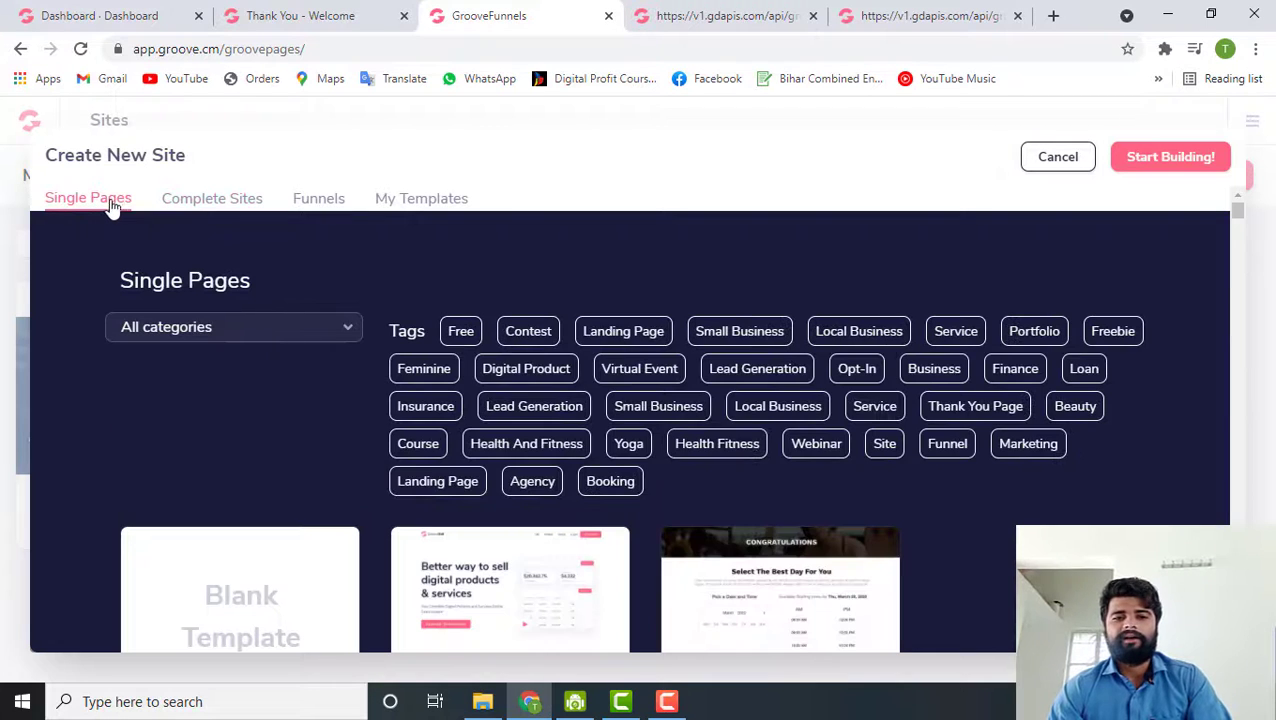
left_click(208, 203)
left_click(320, 200)
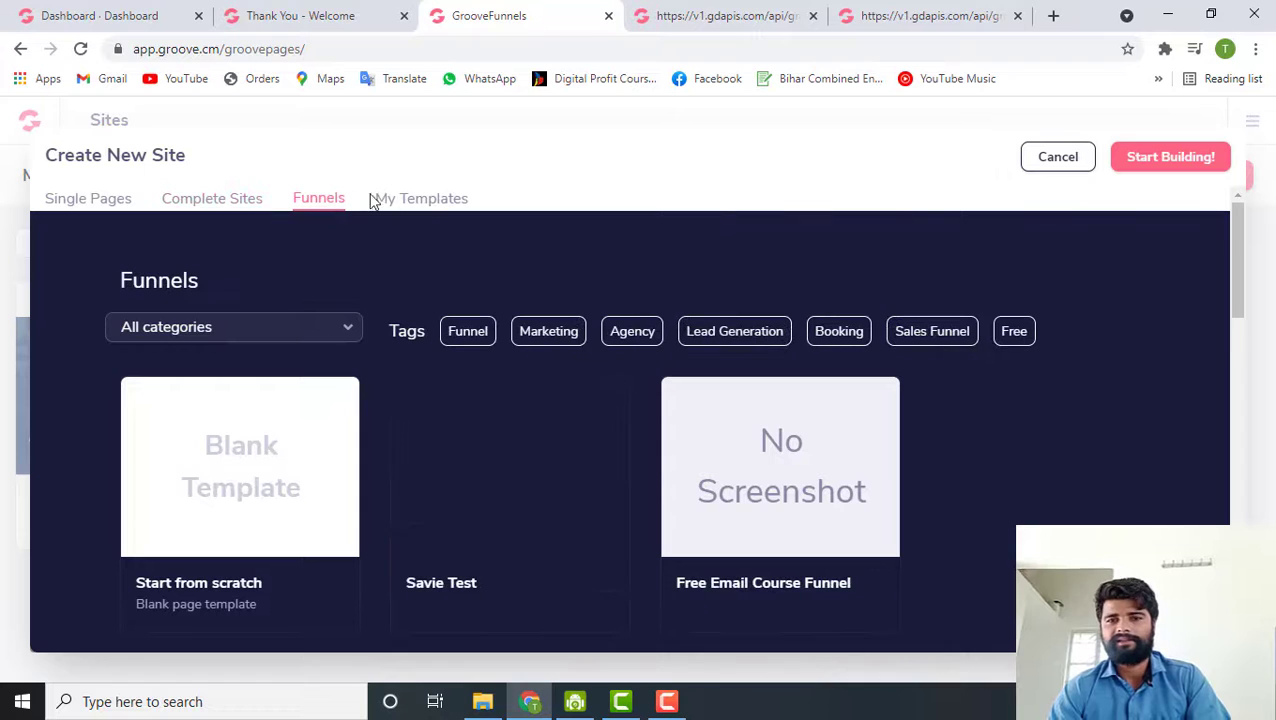
left_click(421, 199)
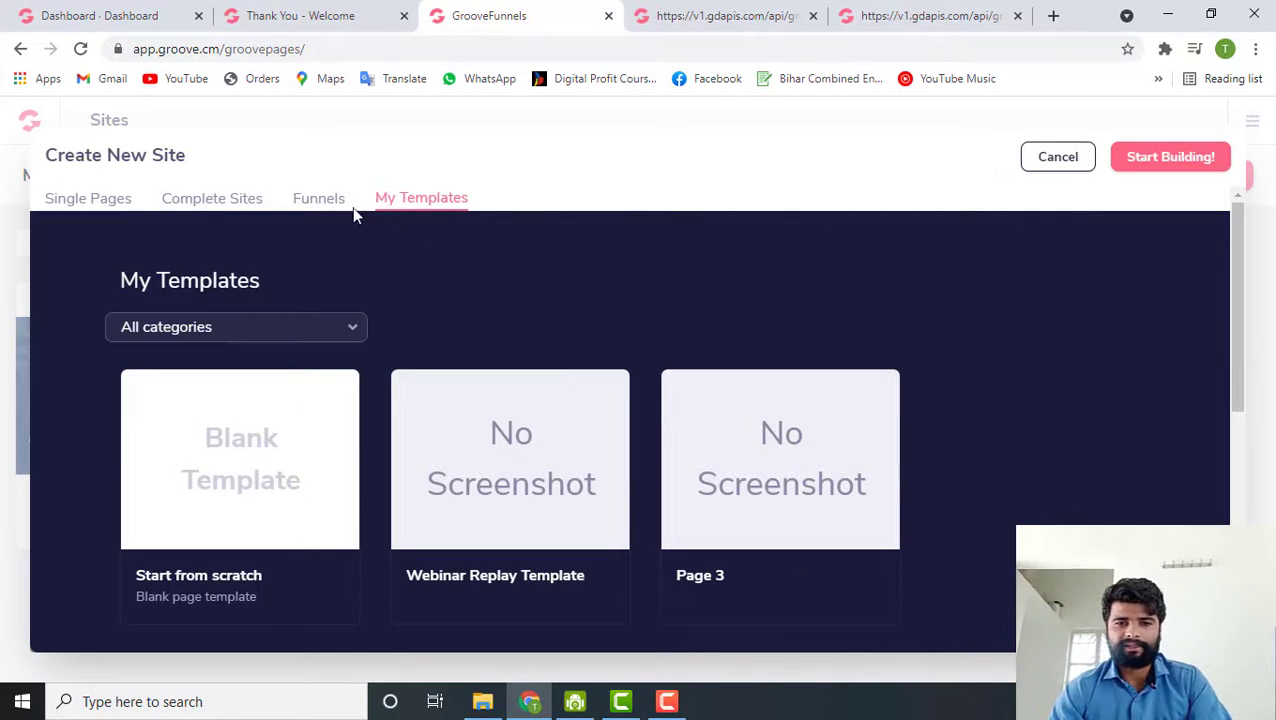
Step: Browse the funnel templates, from the webinar designs to the booking and course sales funnels
left_click(328, 210)
scroll(397, 405, "down", 1)
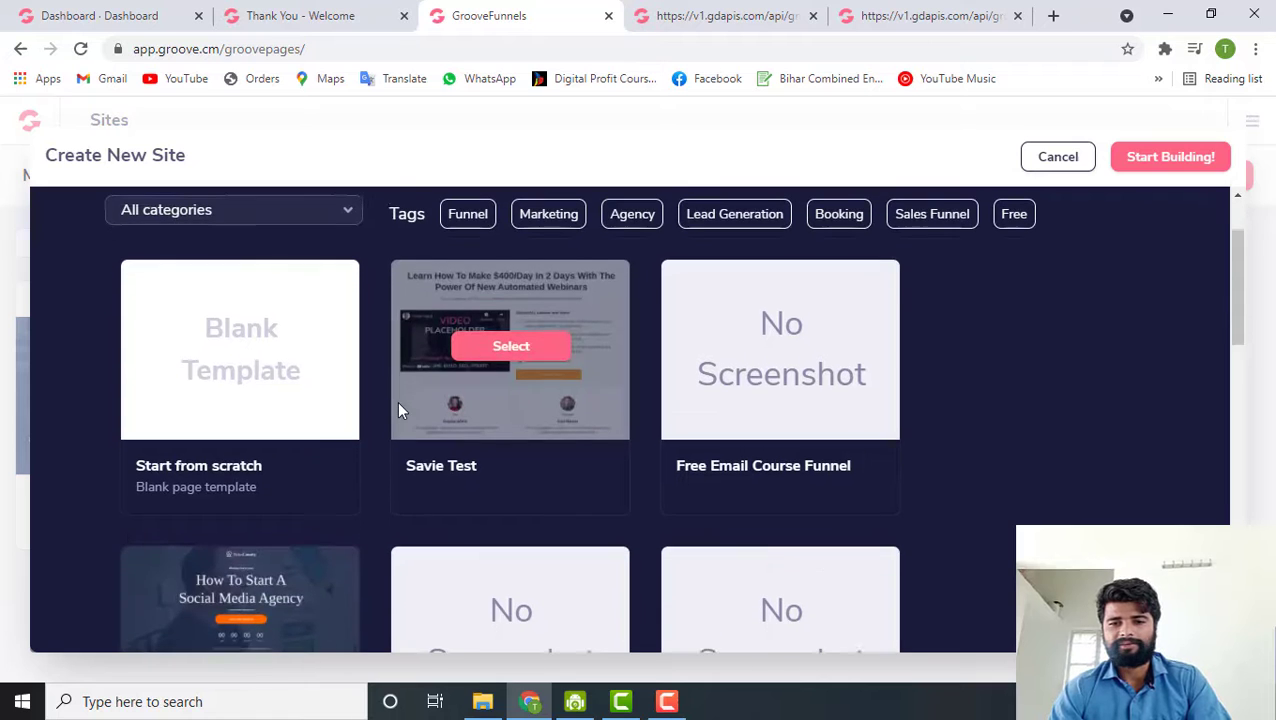
scroll(397, 405, "down", 2)
scroll(430, 498, "up", 3)
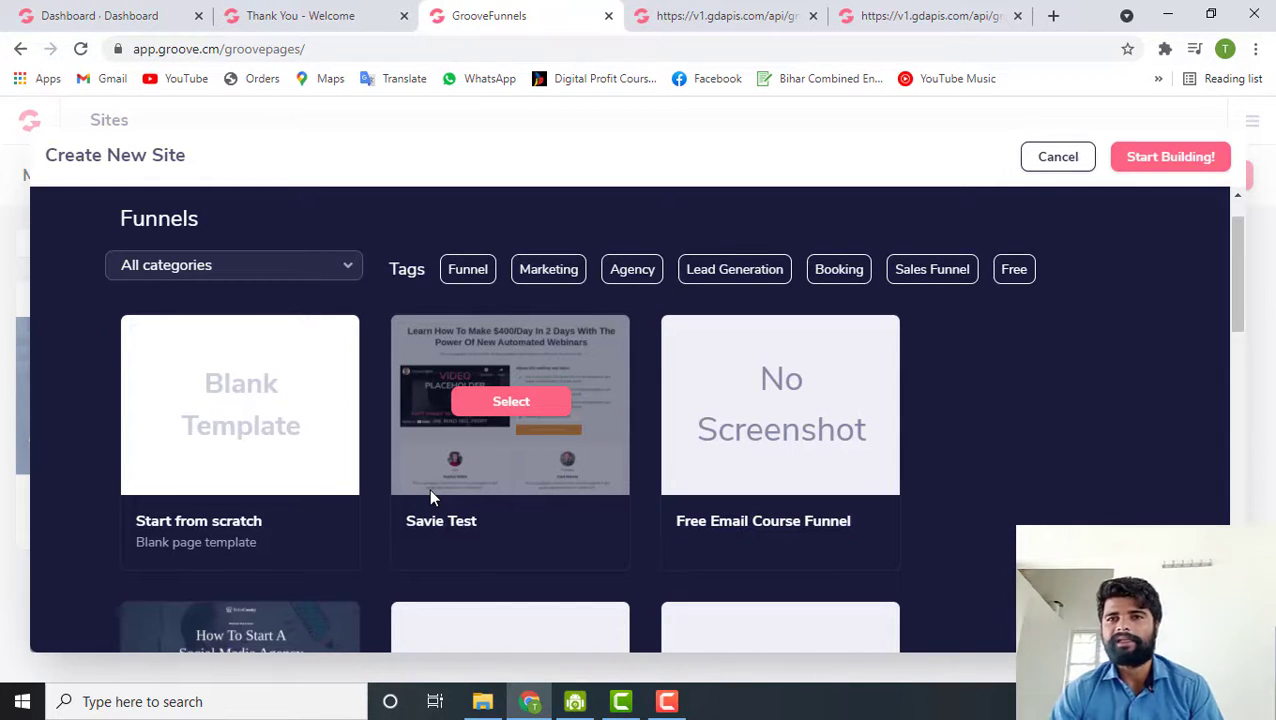
scroll(430, 490, "down", 3)
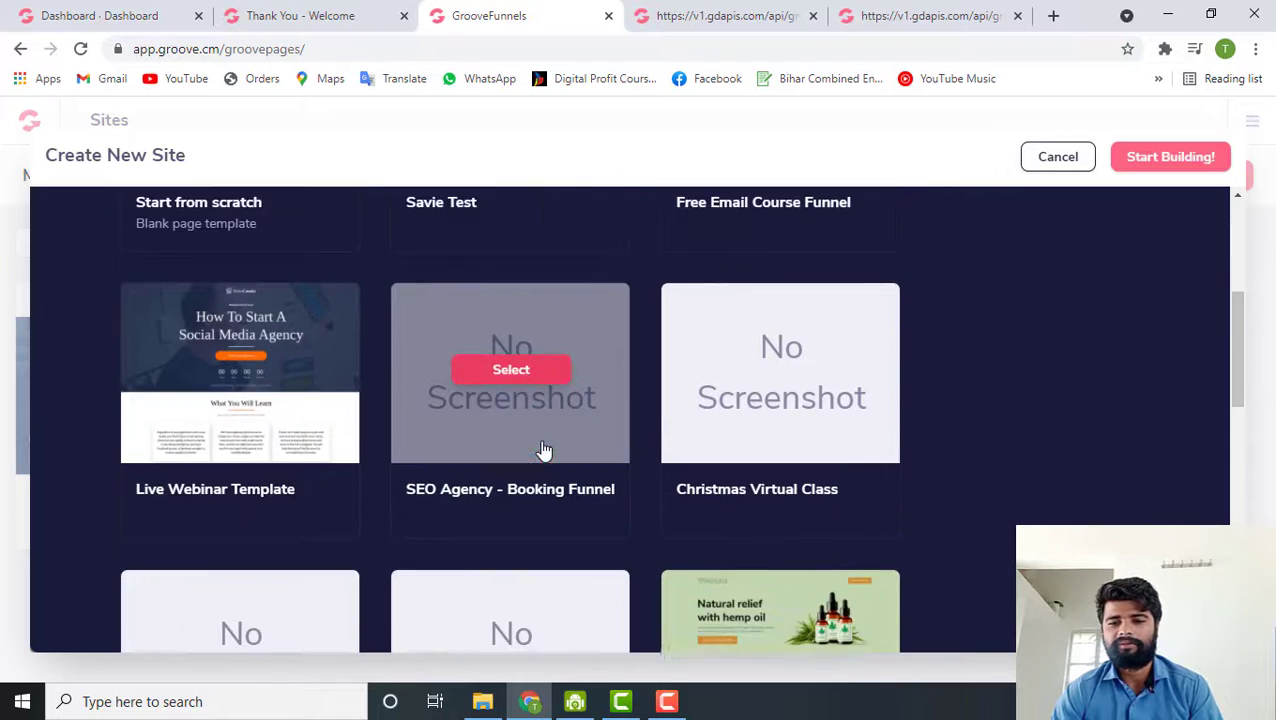
scroll(543, 451, "down", 3)
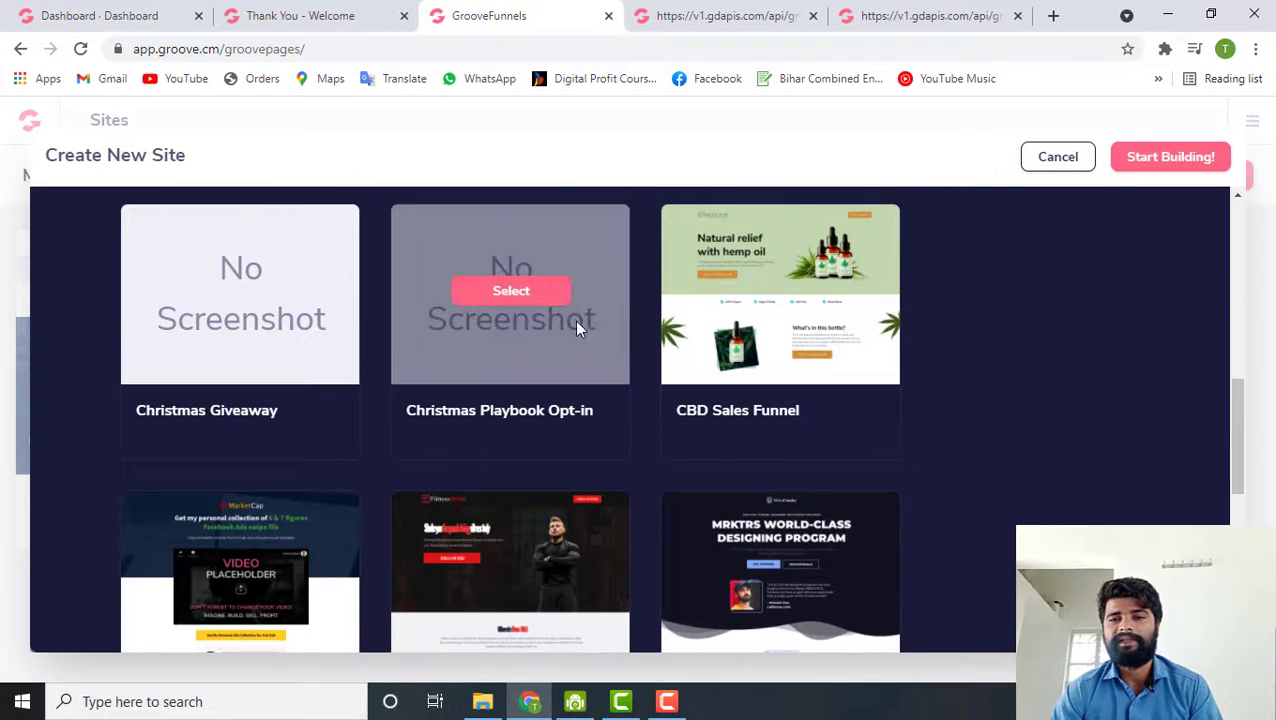
scroll(460, 452, "down", 2)
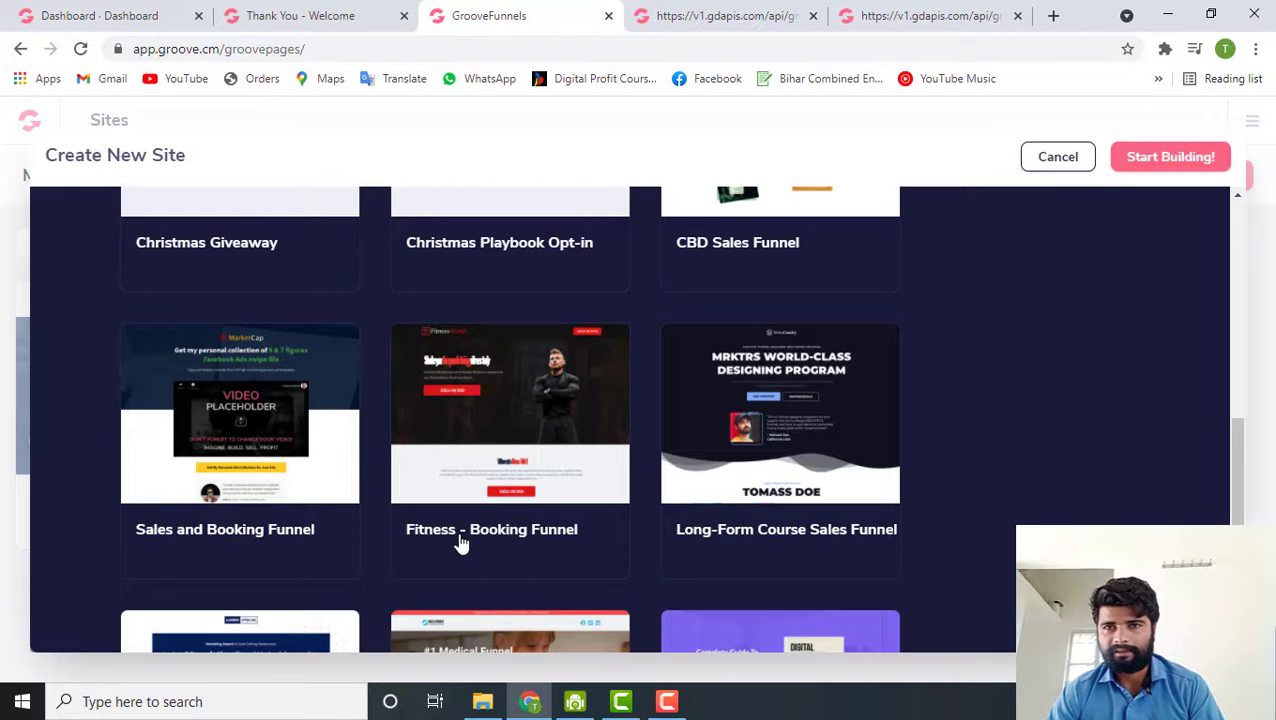
scroll(461, 543, "down", 2)
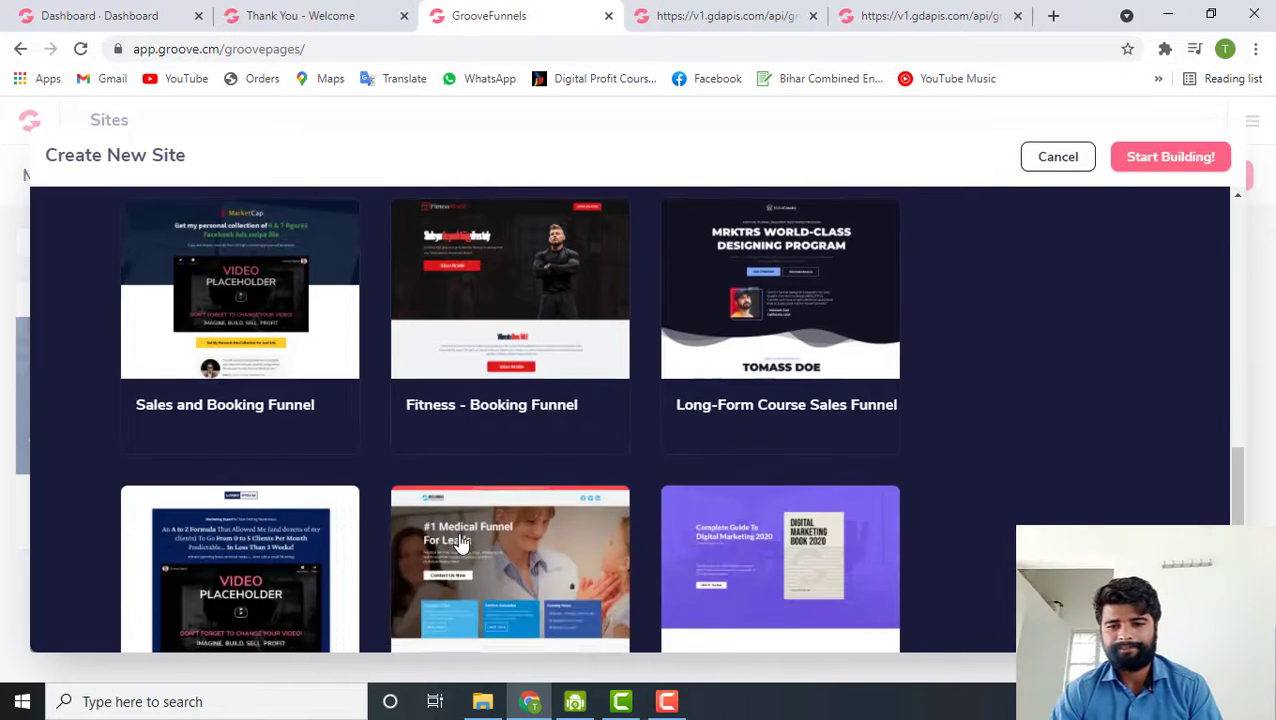
scroll(461, 543, "up", 5)
scroll(461, 543, "up", 3)
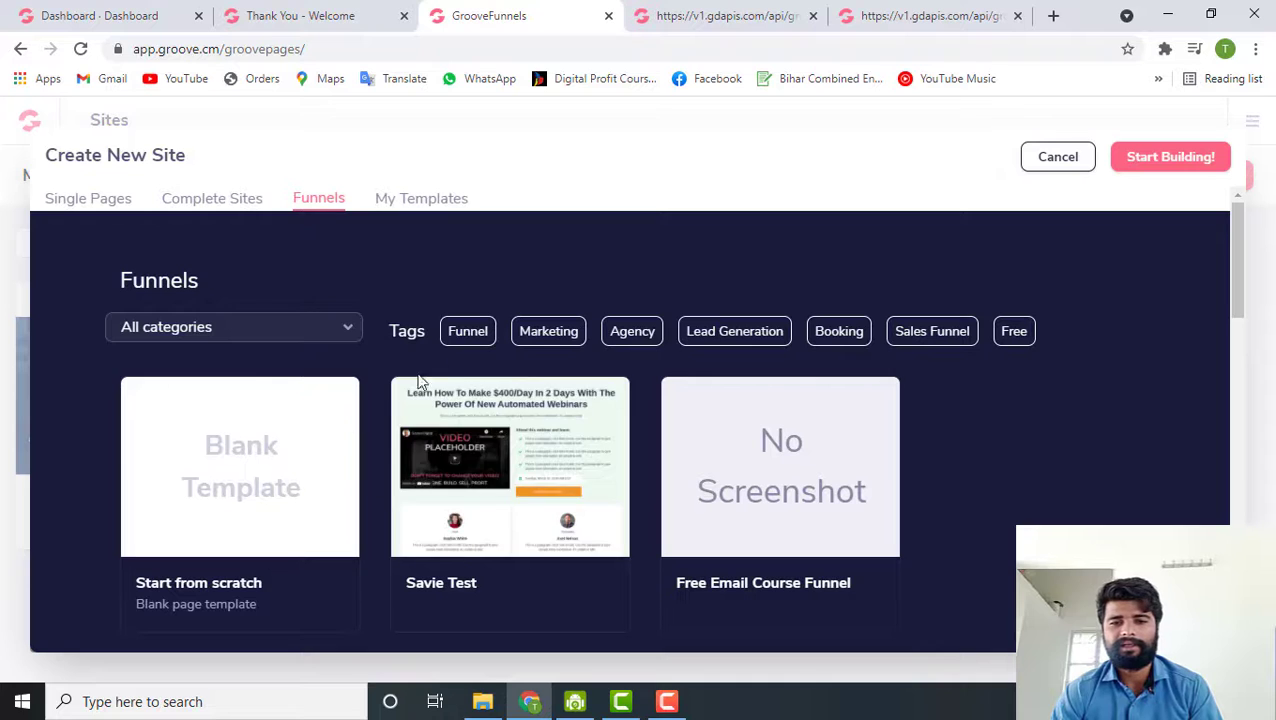
Step: Choose the Schedule Appointment single-page template for a new site named "kdiei" and start building it
left_click(221, 201)
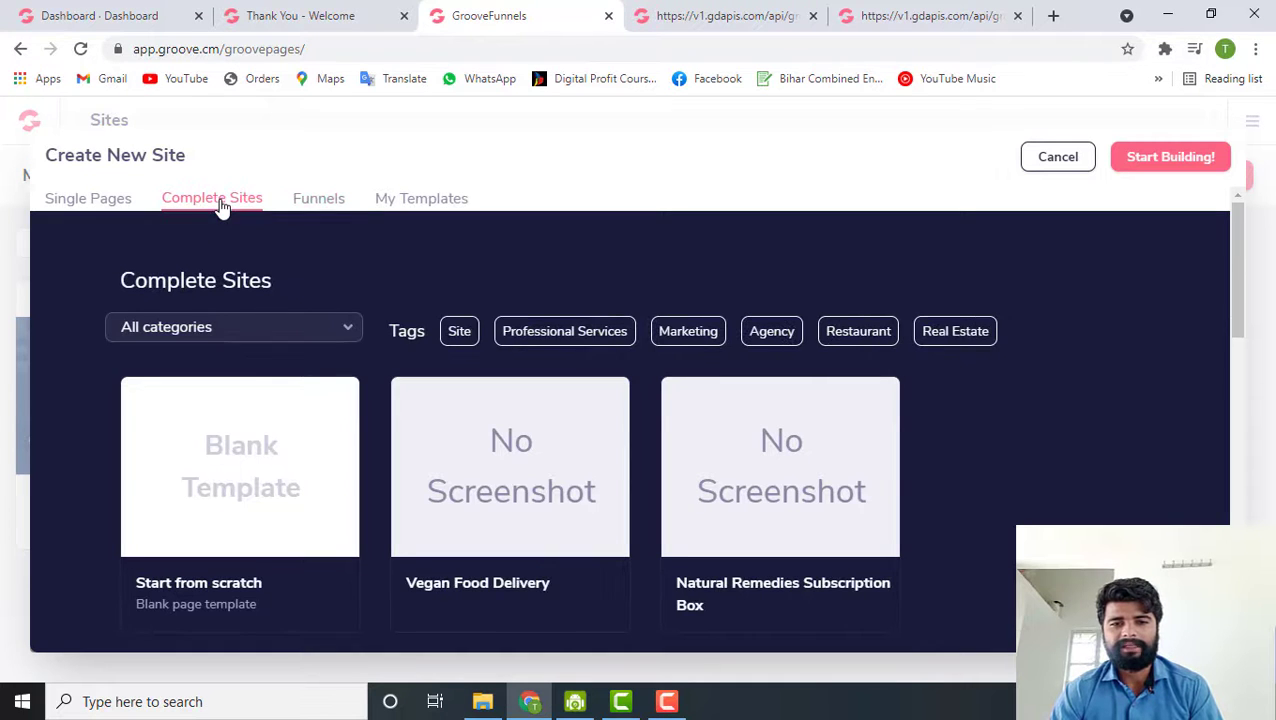
left_click(104, 203)
scroll(473, 531, "down", 3)
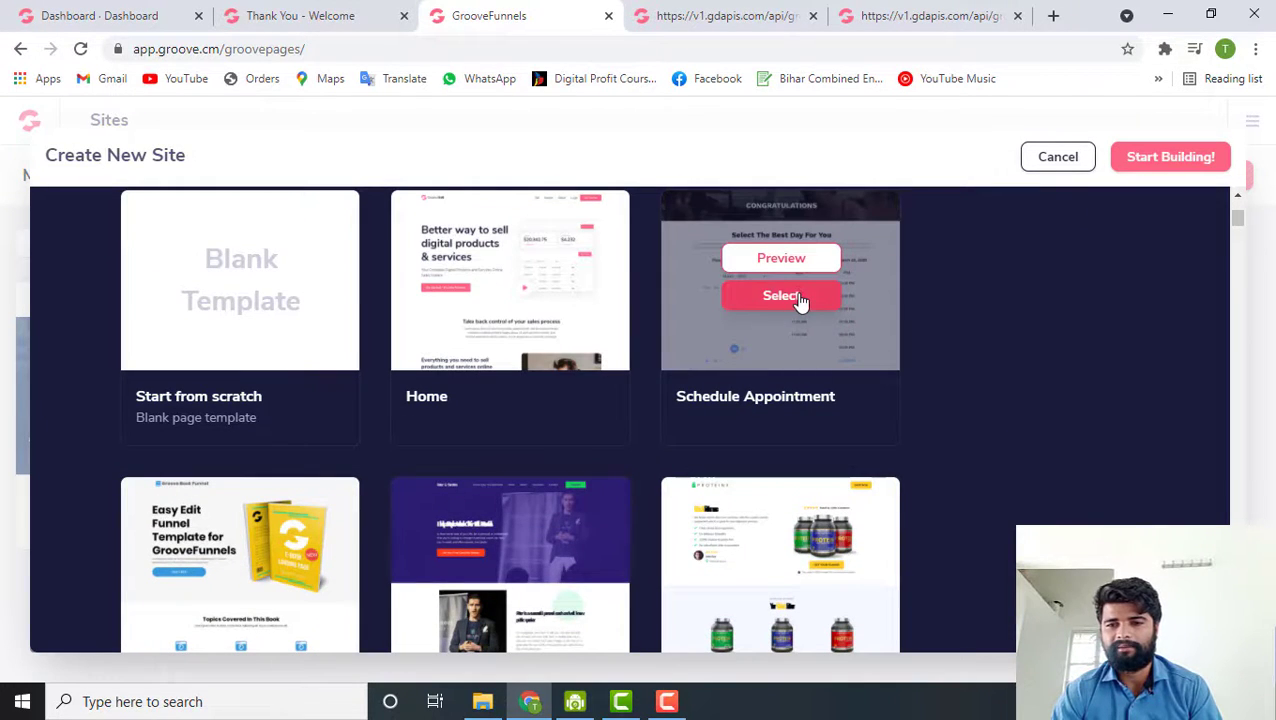
left_click(745, 297)
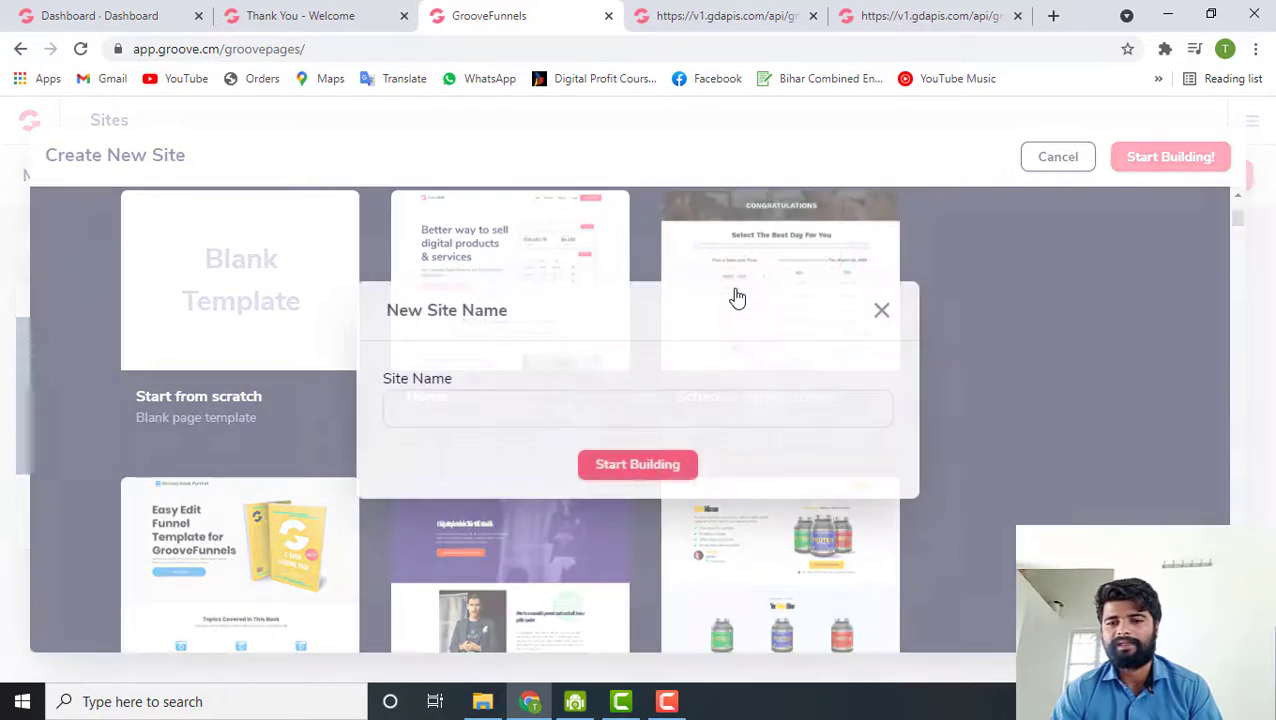
left_click(551, 410)
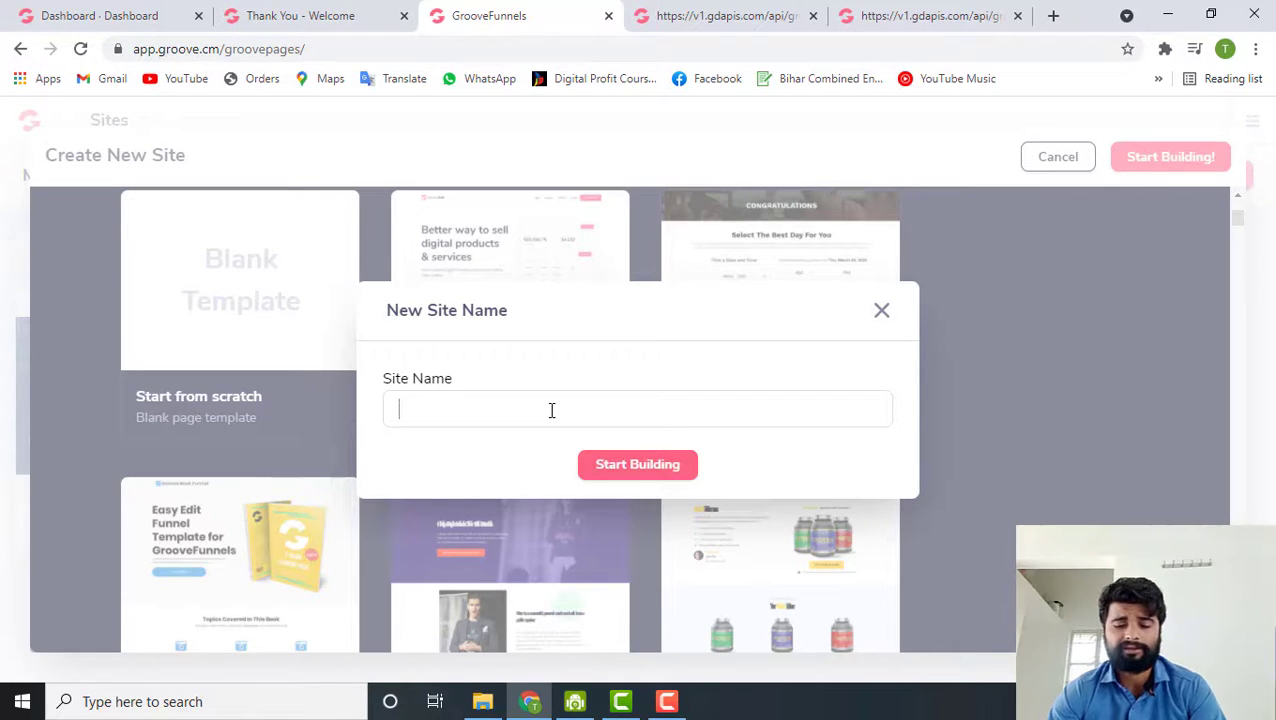
type("kdiei")
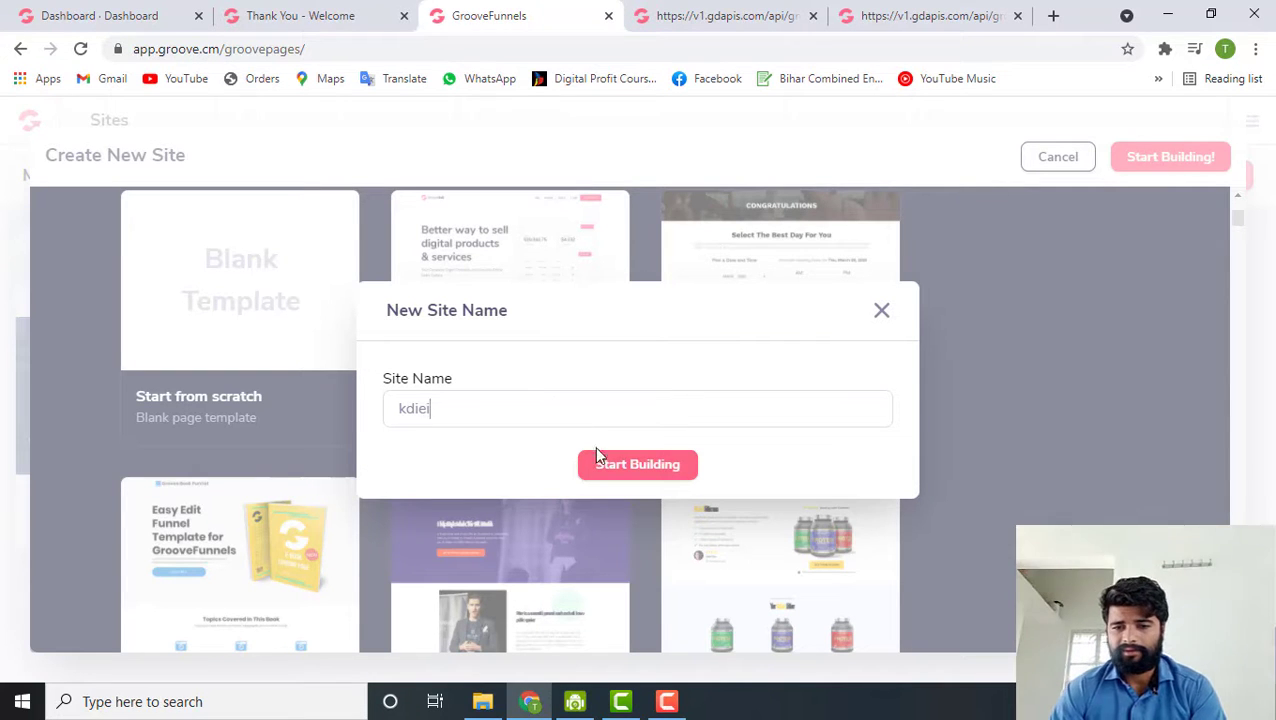
left_click(629, 466)
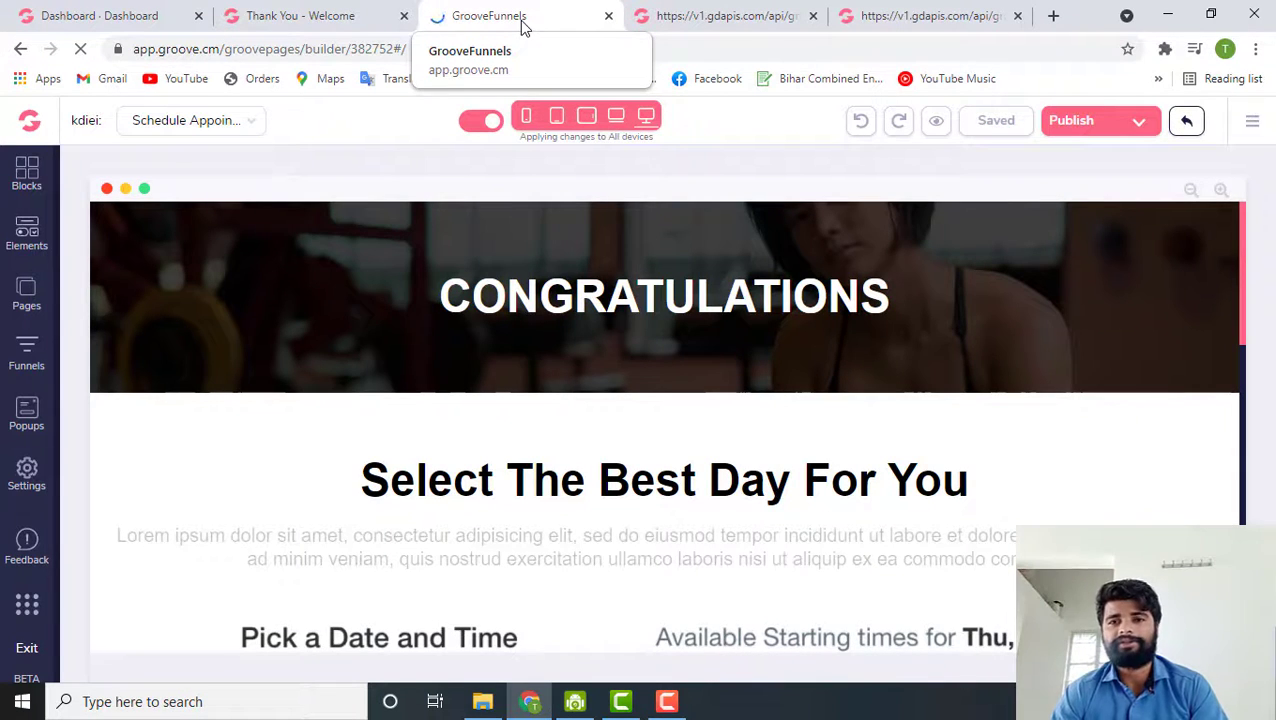
Step: Examine the Schedule Appointment page from its header through the date picker to the footer
scroll(615, 440, "down", 2)
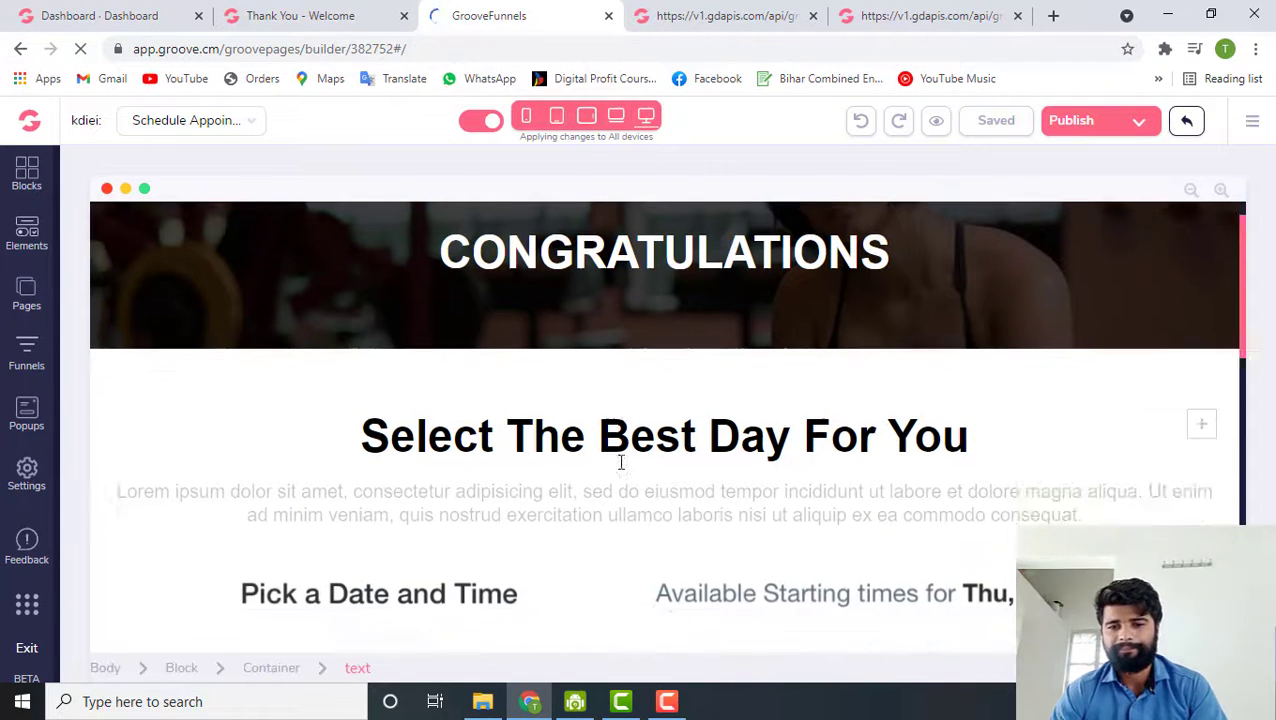
scroll(620, 462, "down", 8)
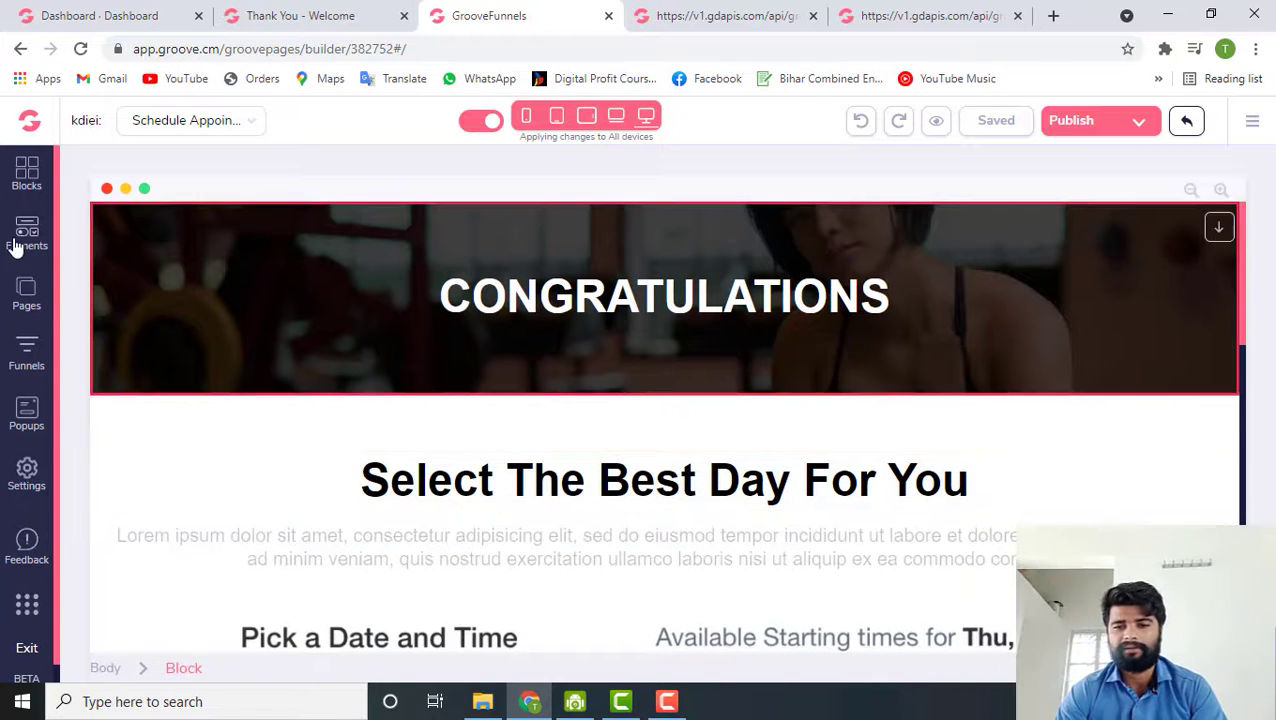
scroll(400, 395, "down", 10)
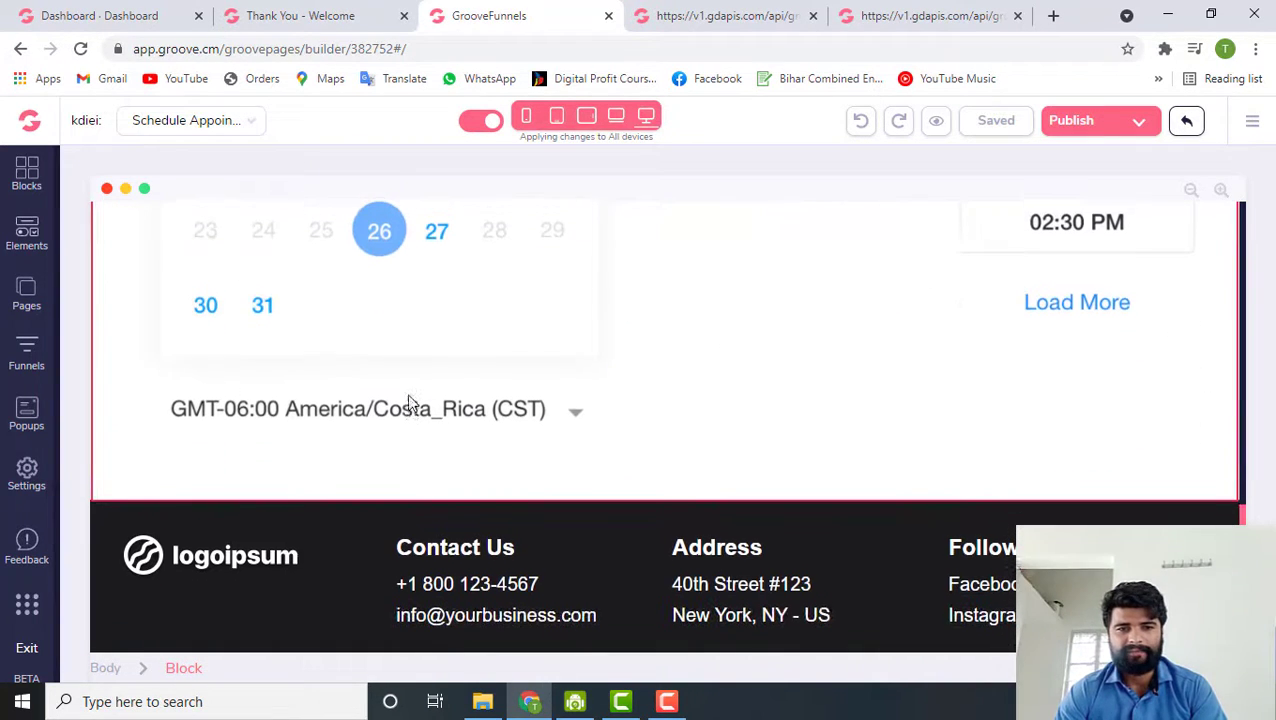
Step: Add a new page to the site based on the Real Estate Lead Generation single-page template
left_click(25, 290)
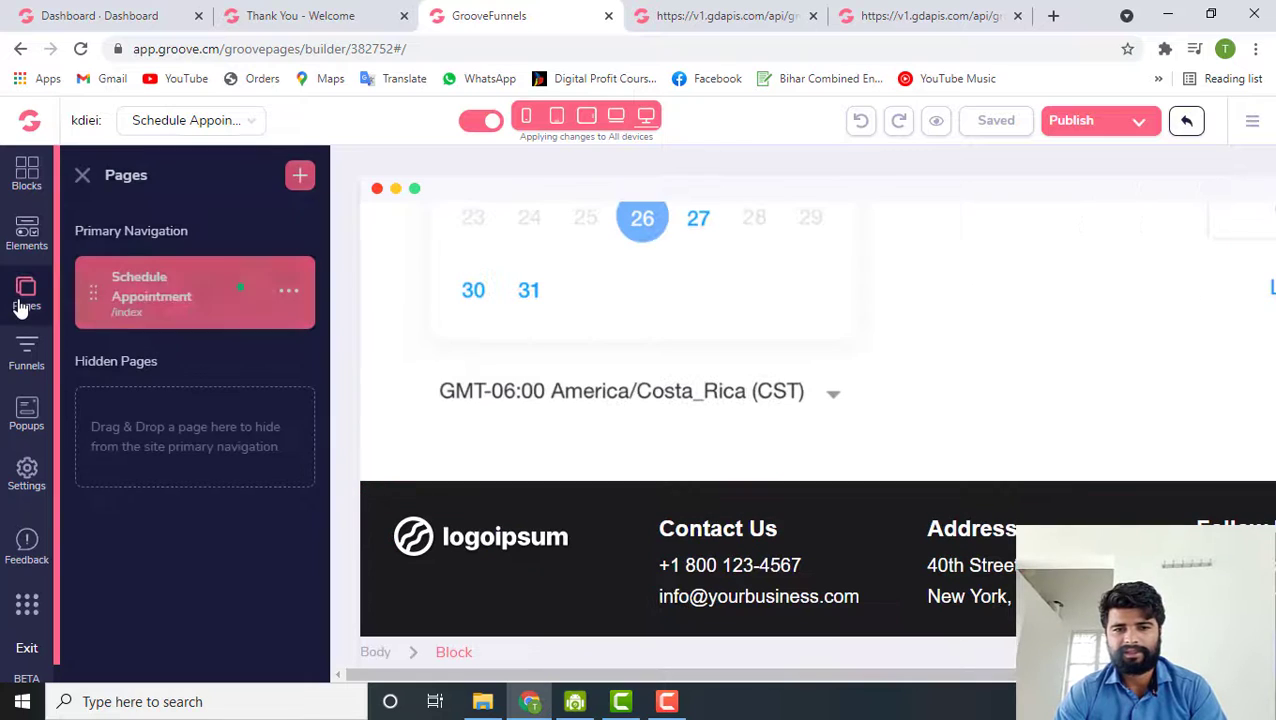
left_click(286, 292)
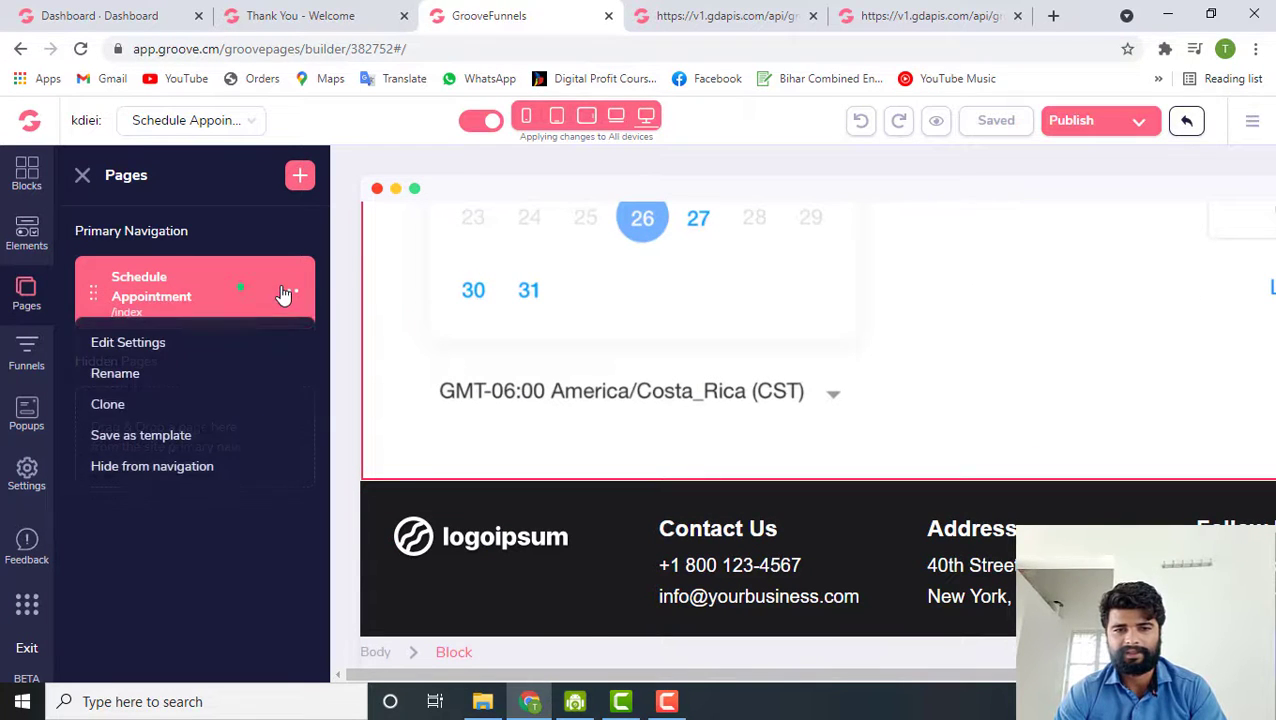
left_click(255, 243)
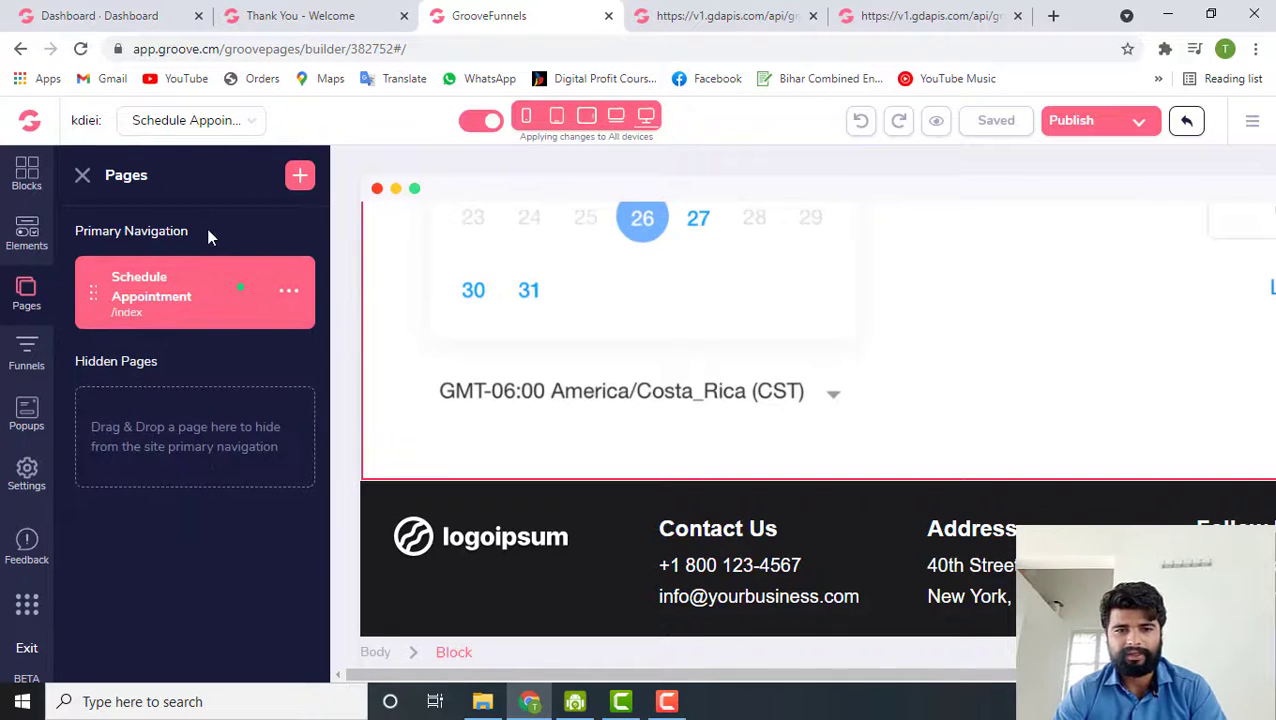
left_click(300, 178)
scroll(563, 495, "down", 1)
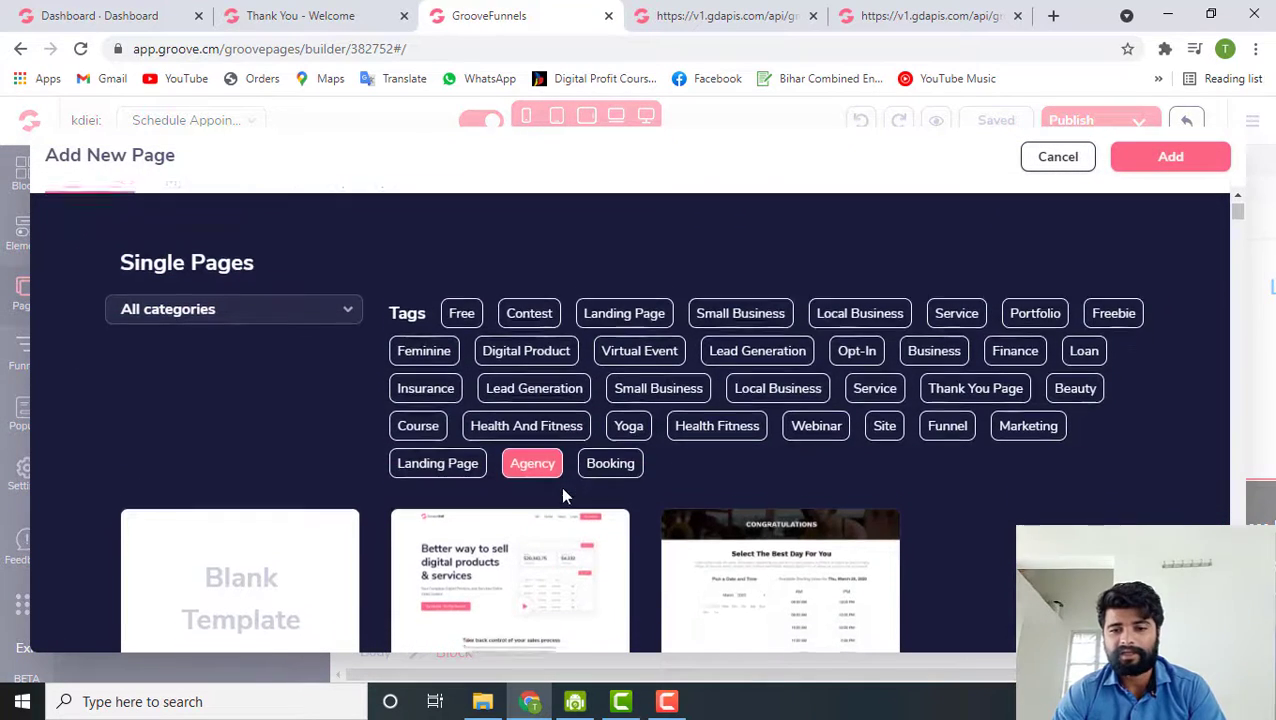
scroll(563, 495, "down", 5)
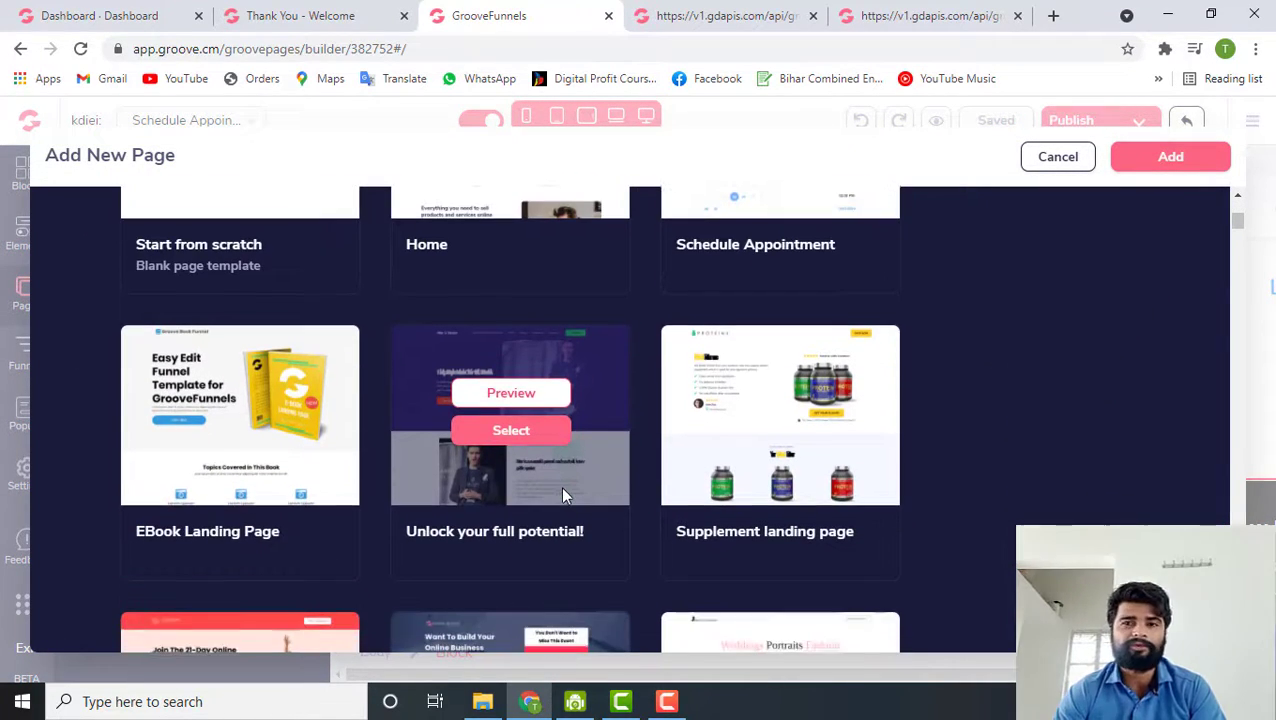
scroll(429, 485, "down", 3)
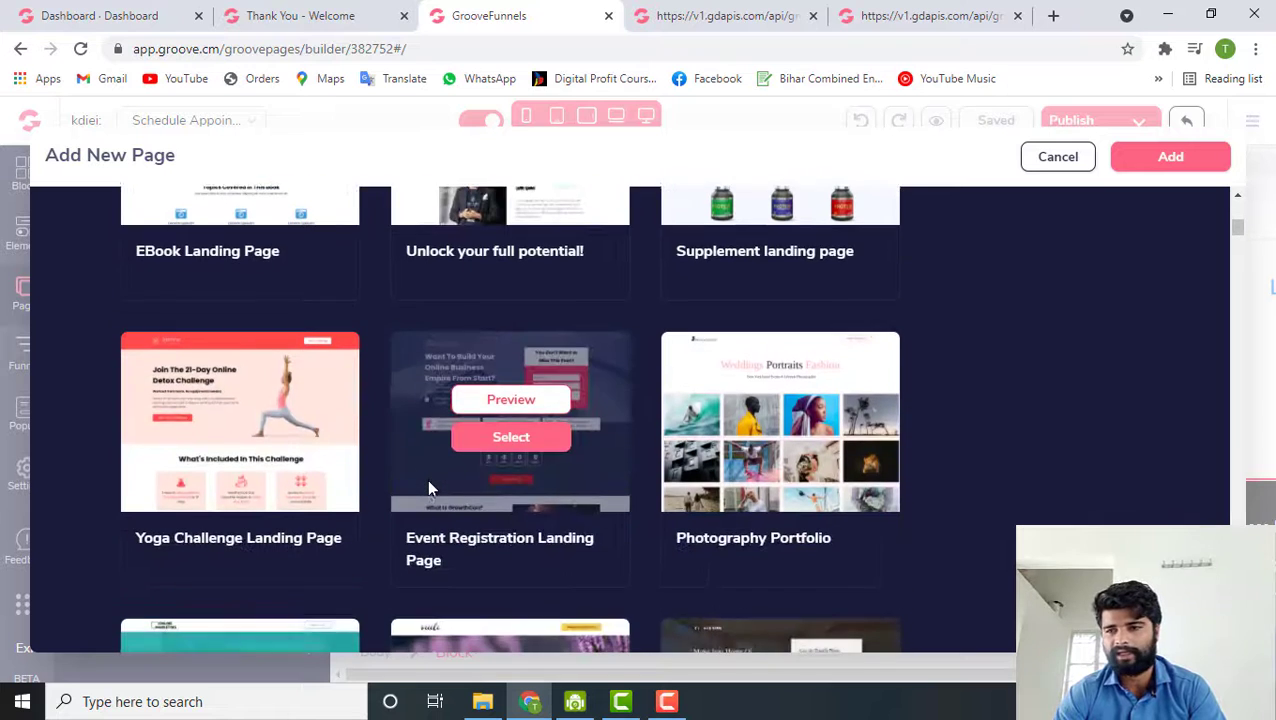
scroll(429, 488, "down", 1)
scroll(548, 532, "down", 2)
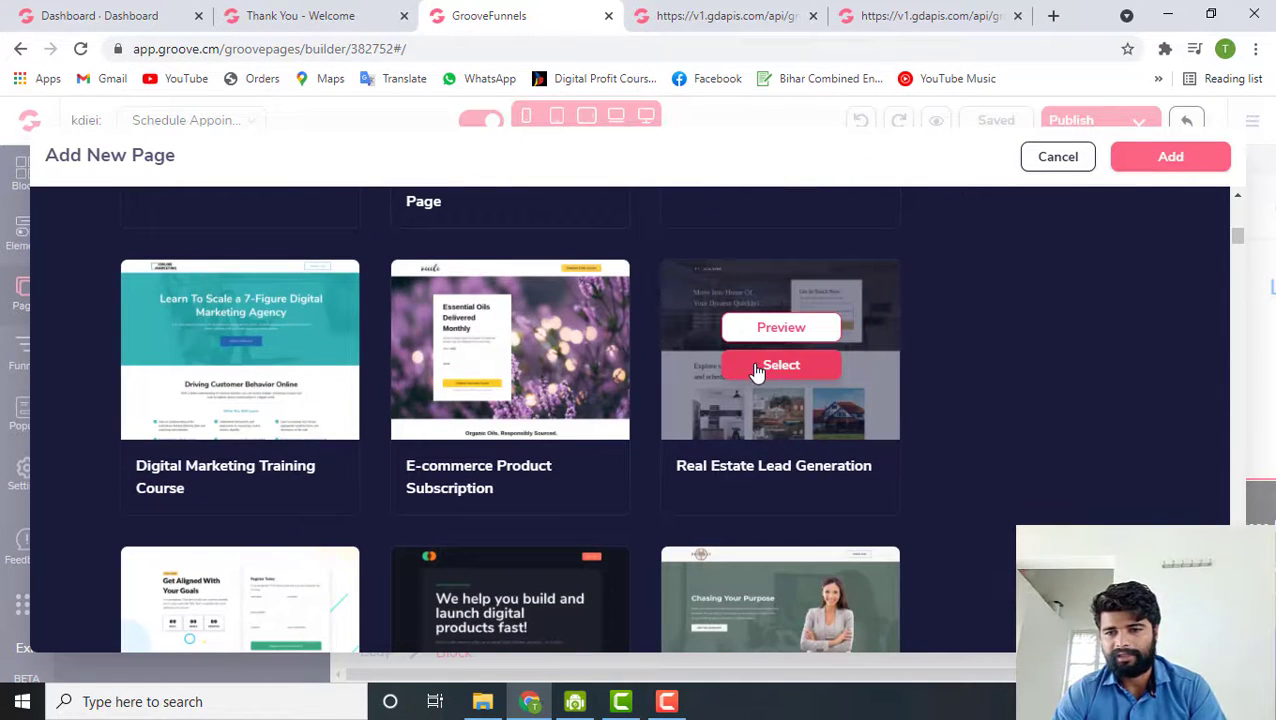
left_click(748, 367)
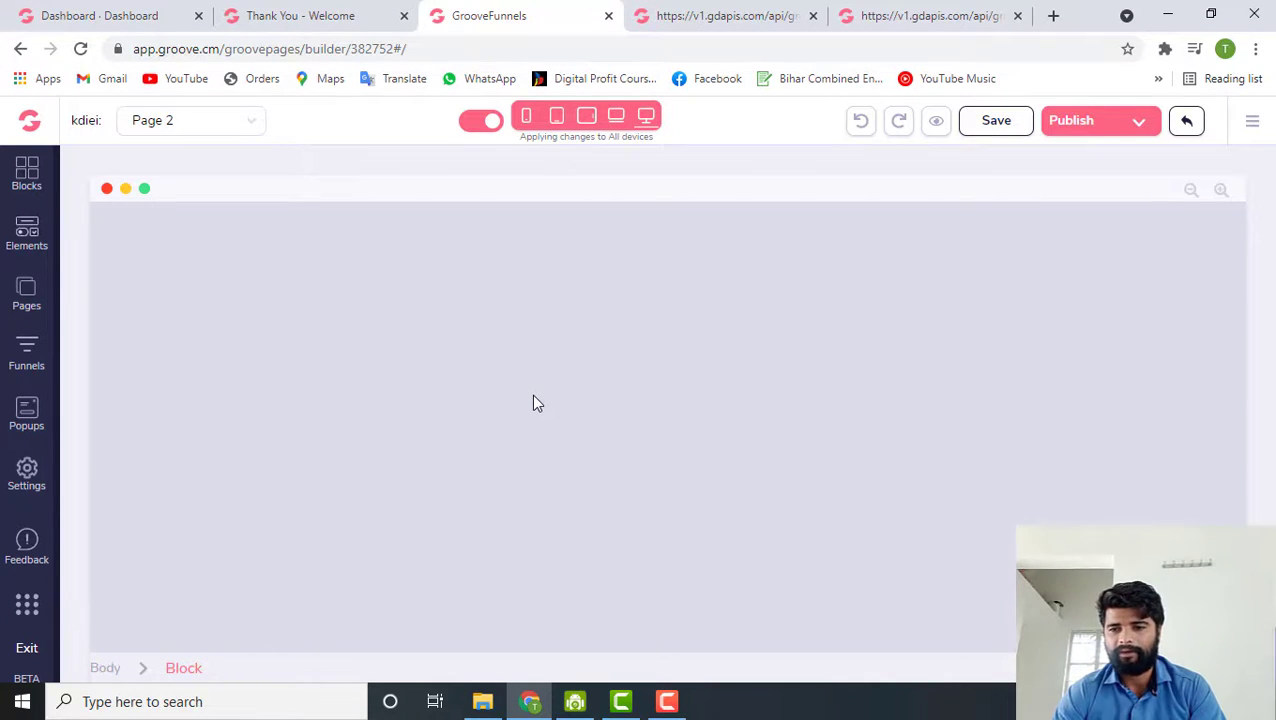
Step: Examine the new real estate page from its hero section to the business history section and back
scroll(531, 394, "down", 2)
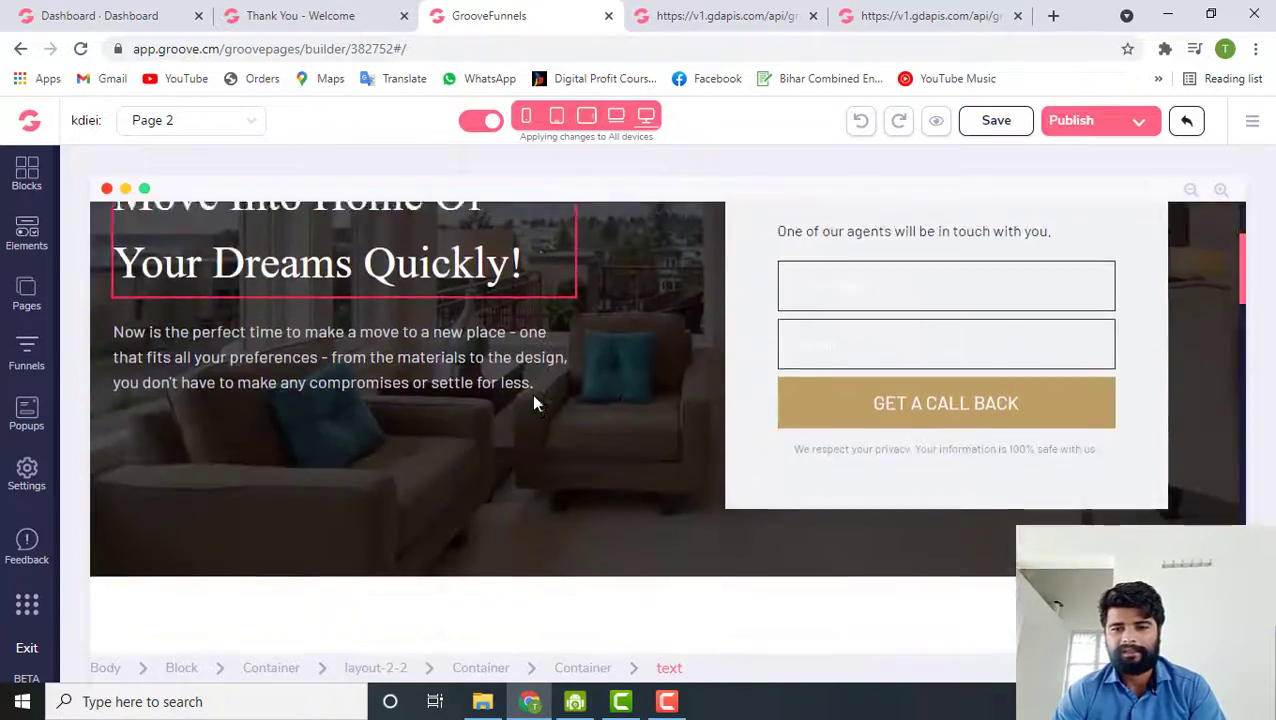
scroll(533, 402, "down", 10)
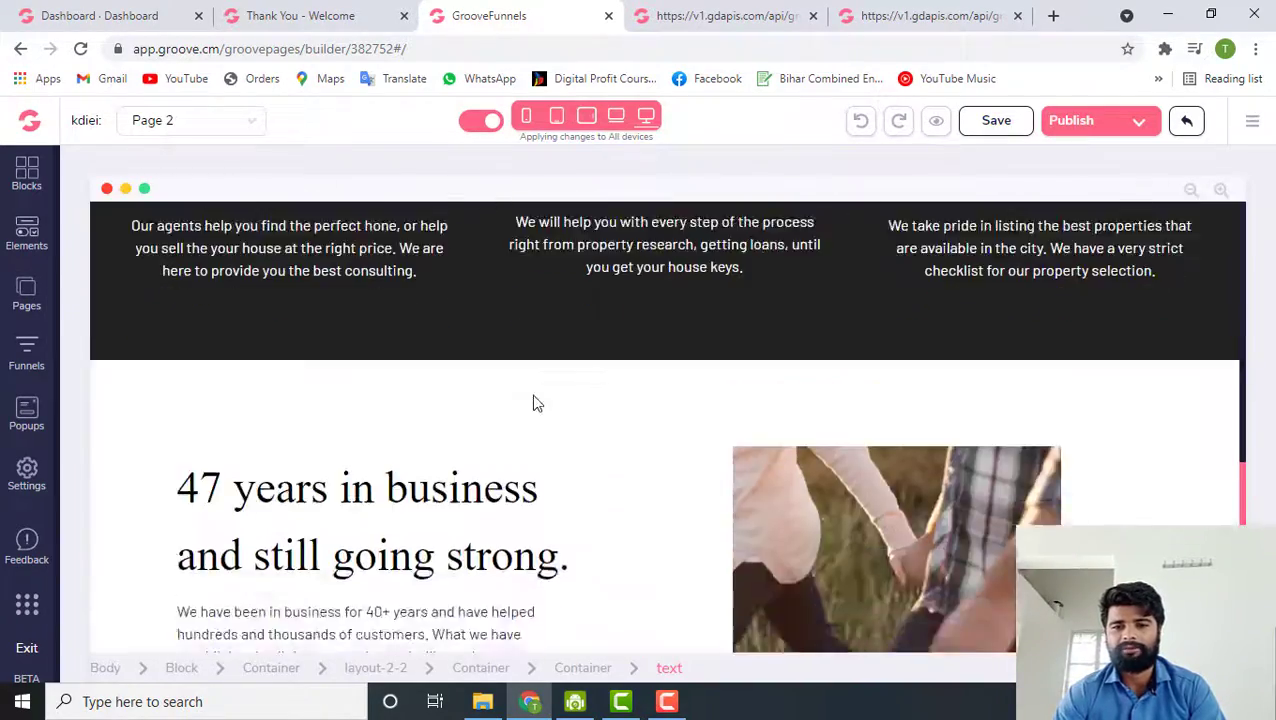
scroll(533, 402, "up", 12)
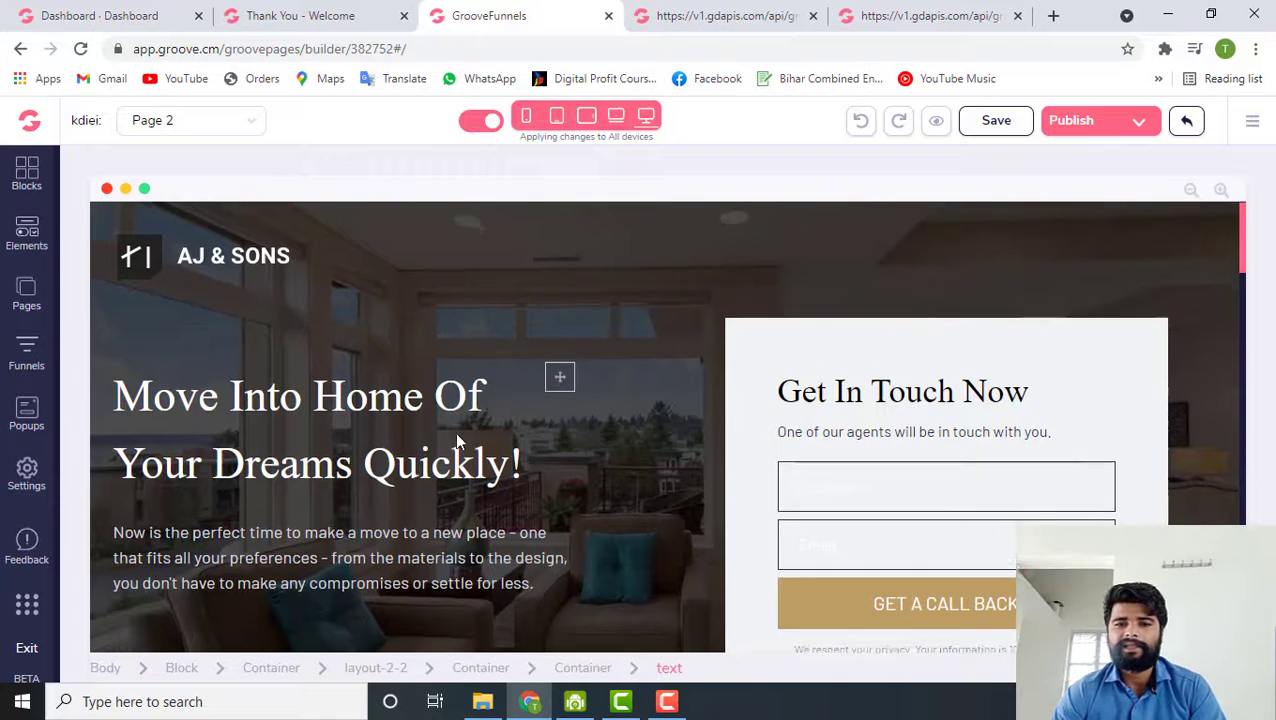
scroll(459, 427, "down", 2)
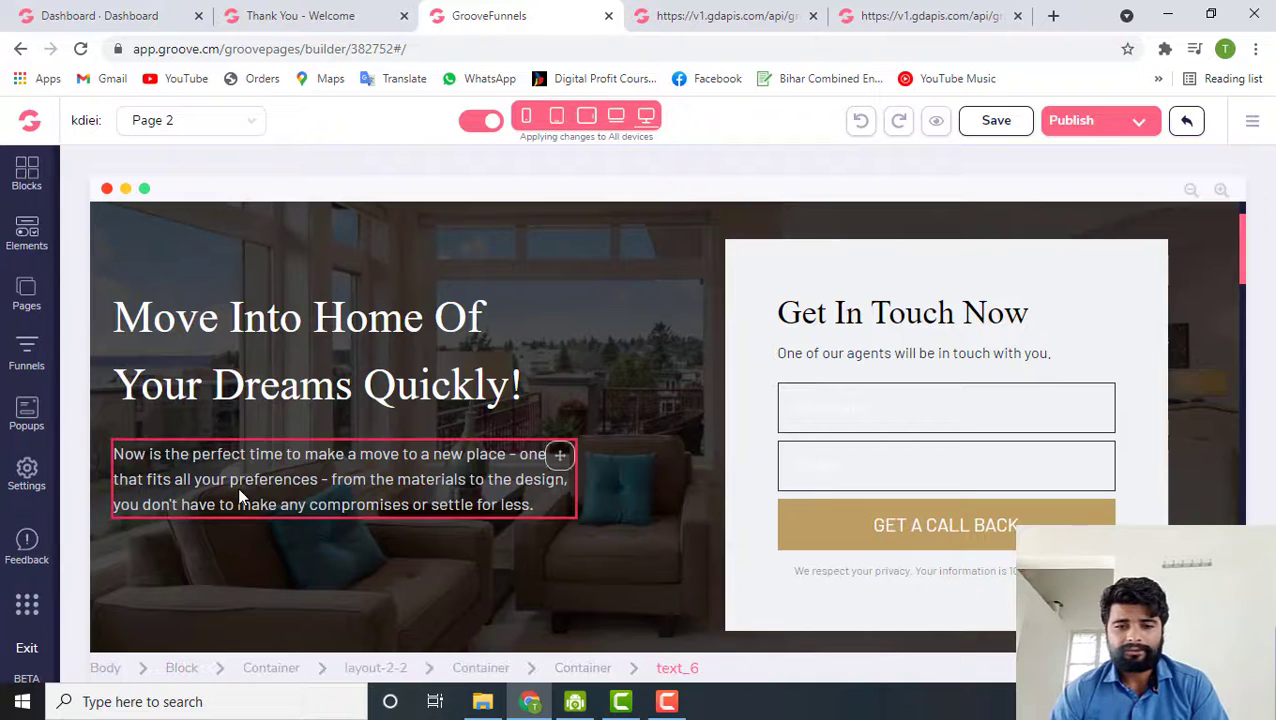
Step: Look through the list of Groove.cm apps and services to switch to, then return to the builder tools
scroll(27, 615, "down", 1)
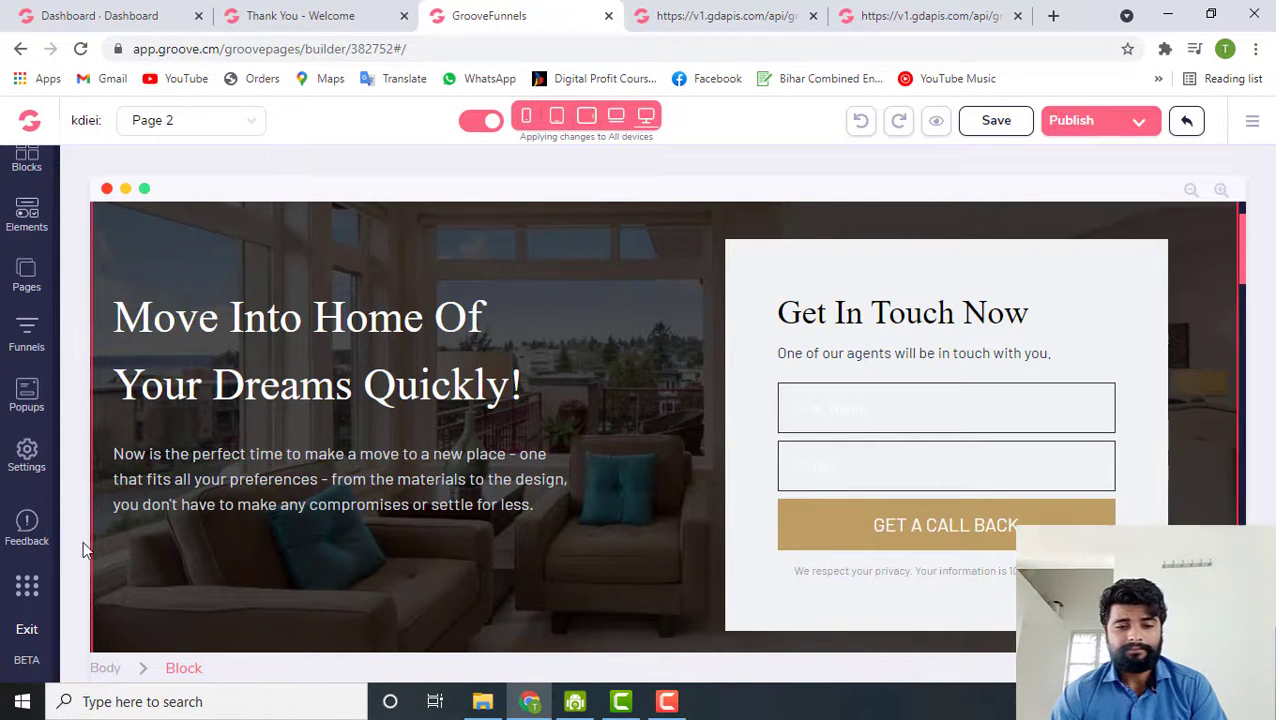
left_click(27, 590)
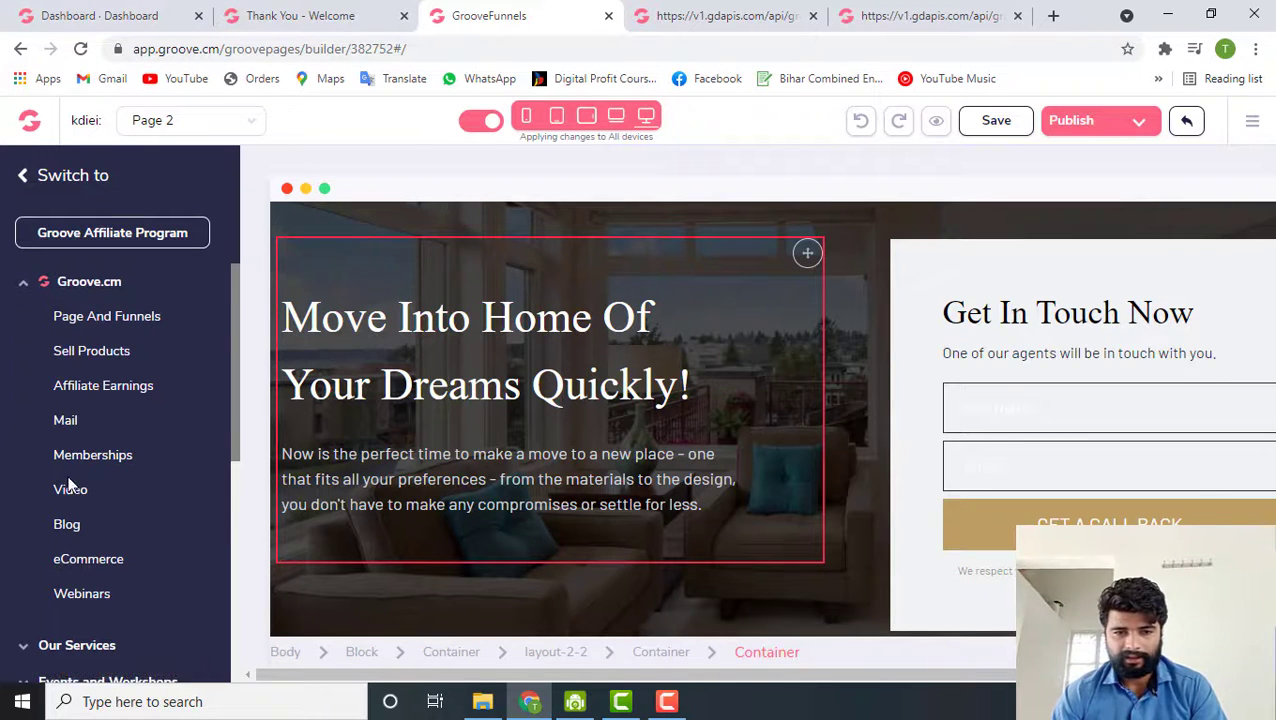
scroll(99, 325, "down", 3)
scroll(94, 470, "up", 2)
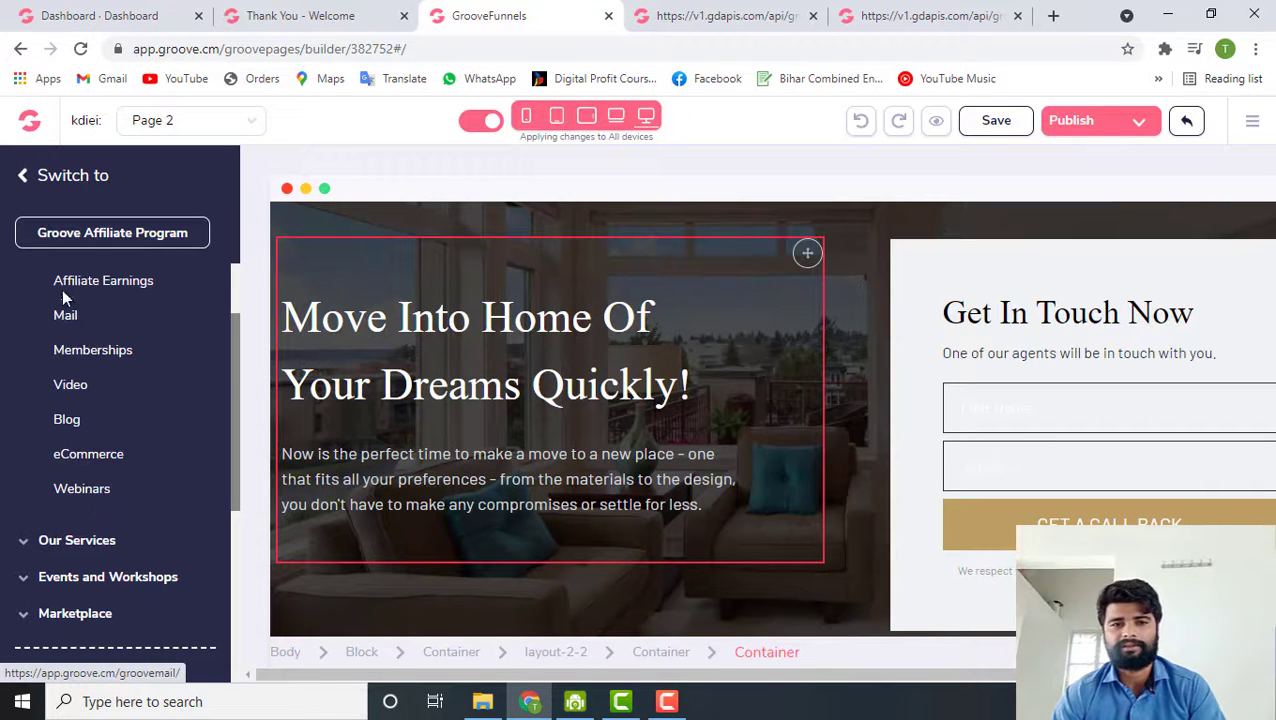
left_click(25, 176)
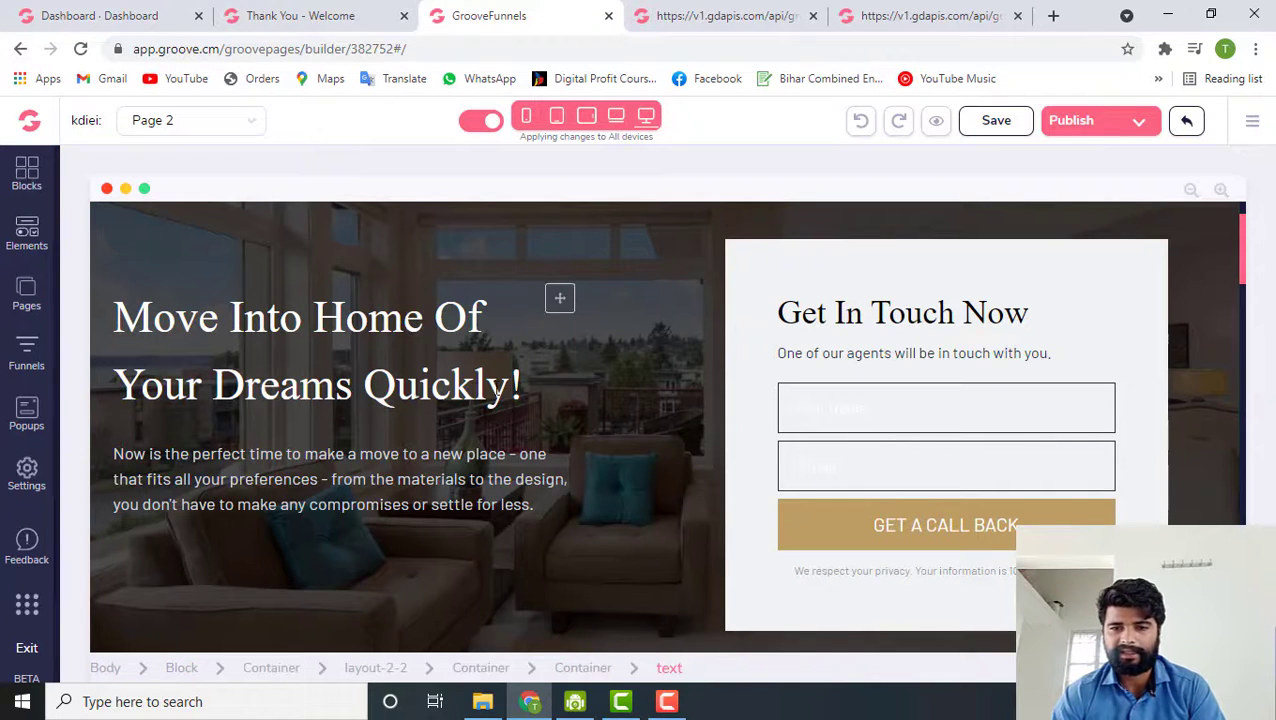
Step: Look through the categories of designed blocks available for the page
left_click(26, 175)
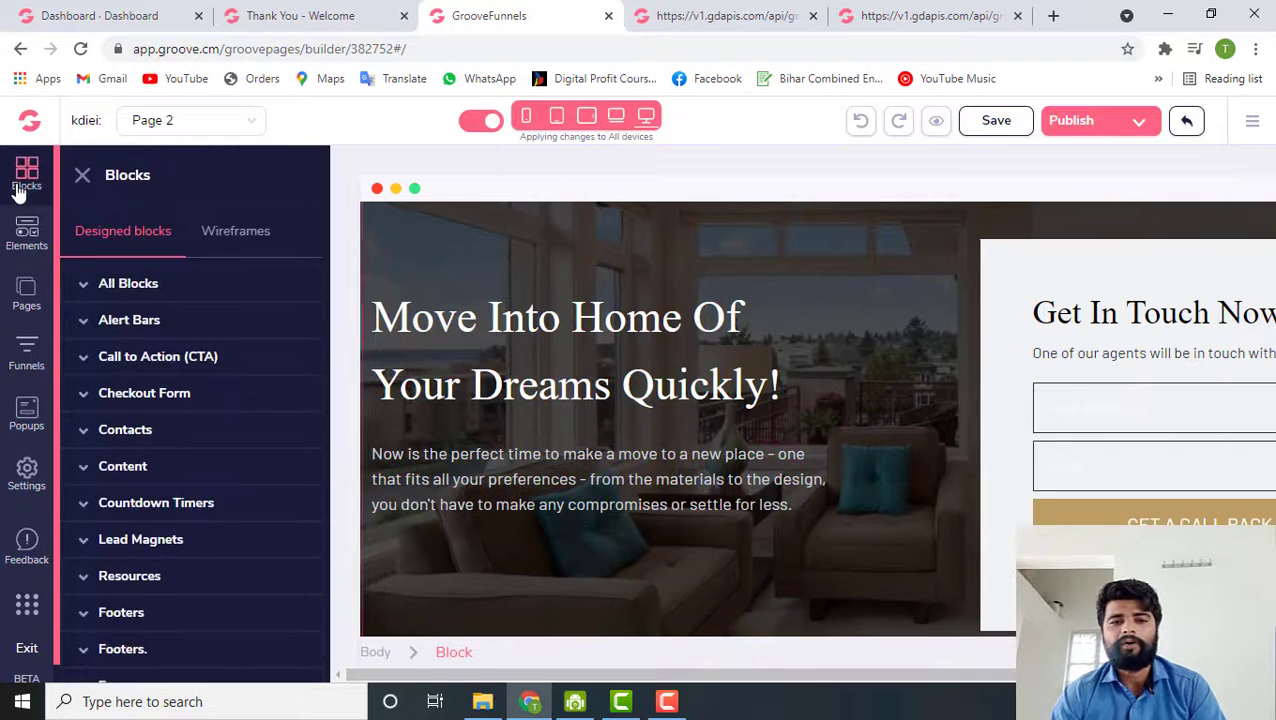
scroll(134, 580, "down", 1)
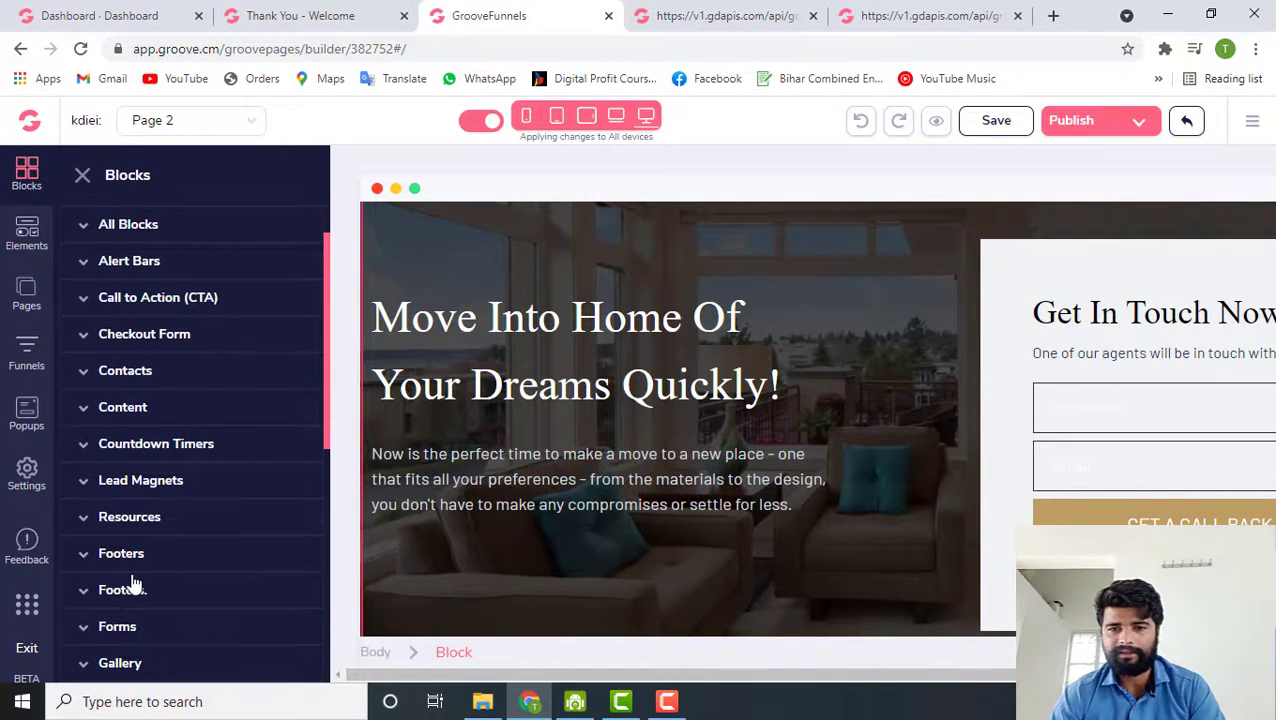
scroll(134, 606, "down", 1)
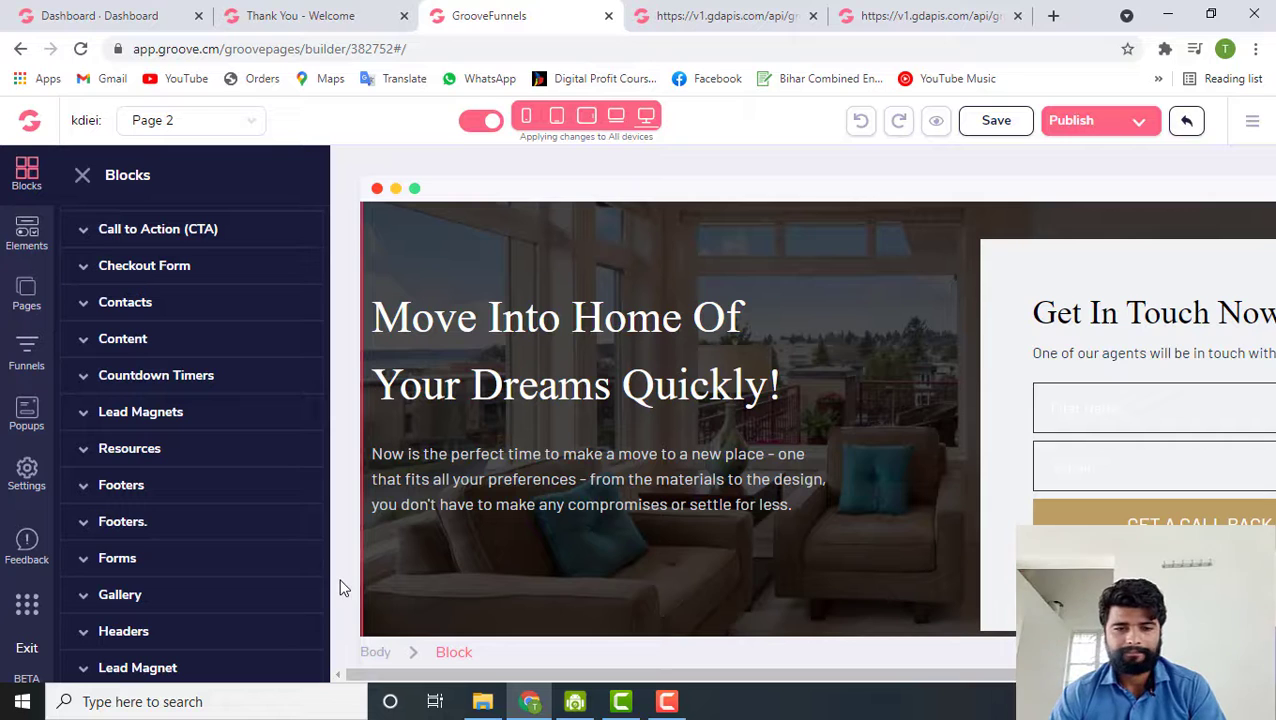
left_click(368, 510)
scroll(137, 398, "up", 2)
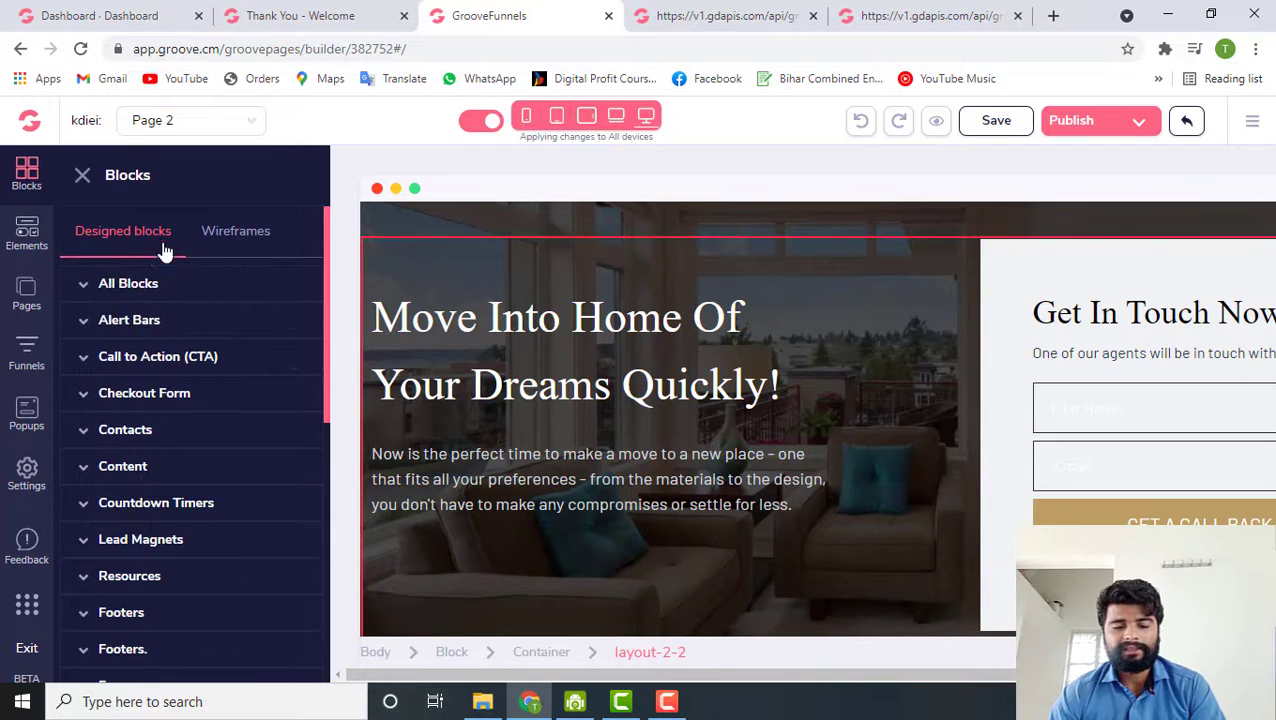
Step: Browse the designs in the All Blocks category, from the e-book offers to the download sign-up layouts
left_click(141, 287)
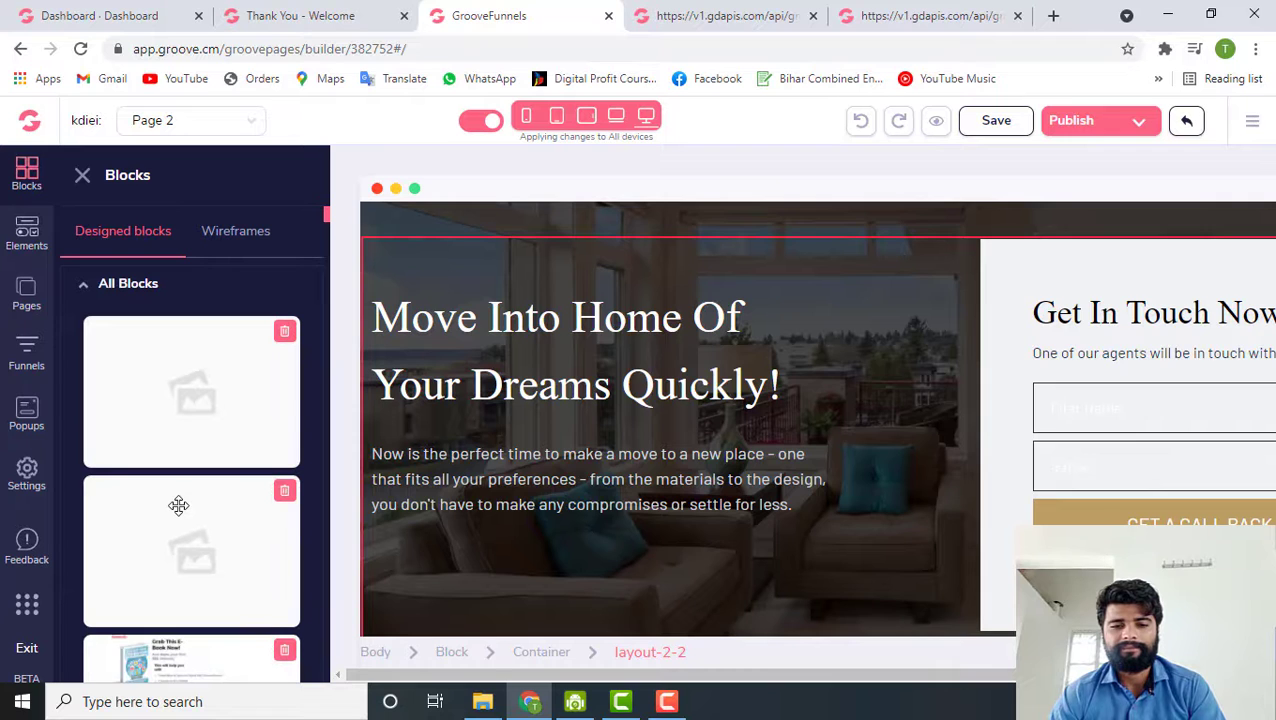
scroll(182, 527, "down", 2)
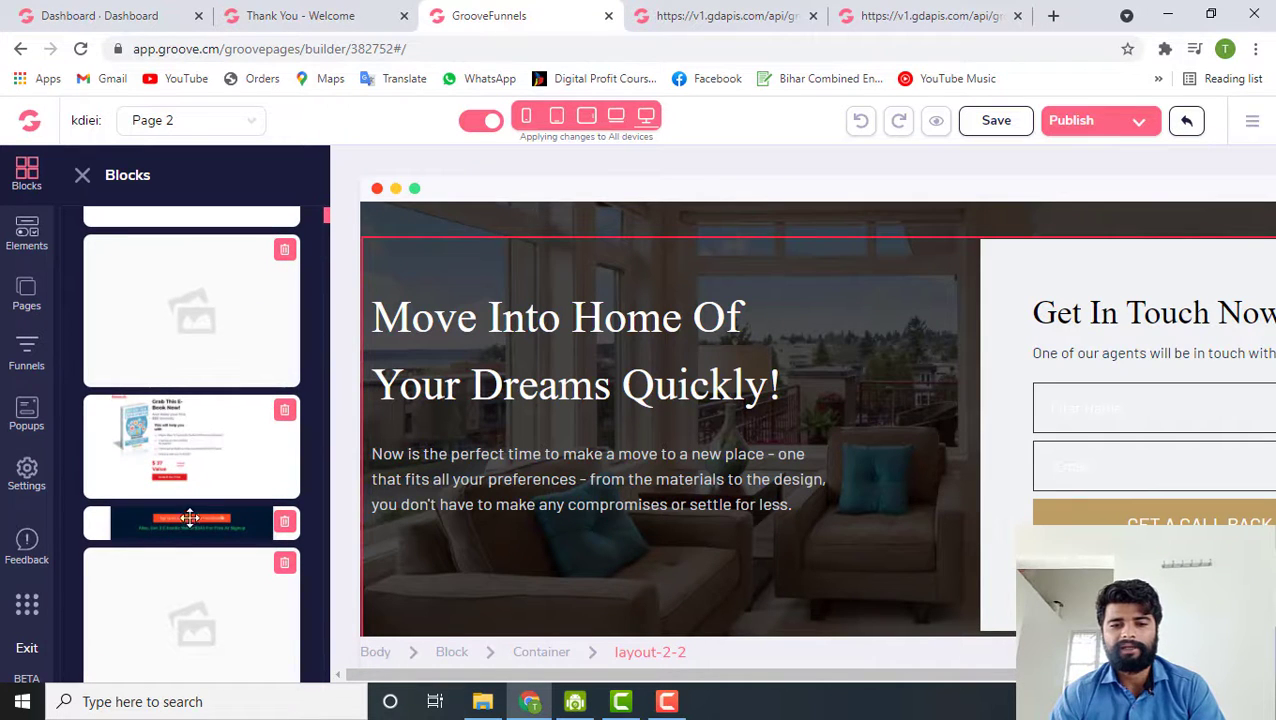
scroll(190, 494, "down", 6)
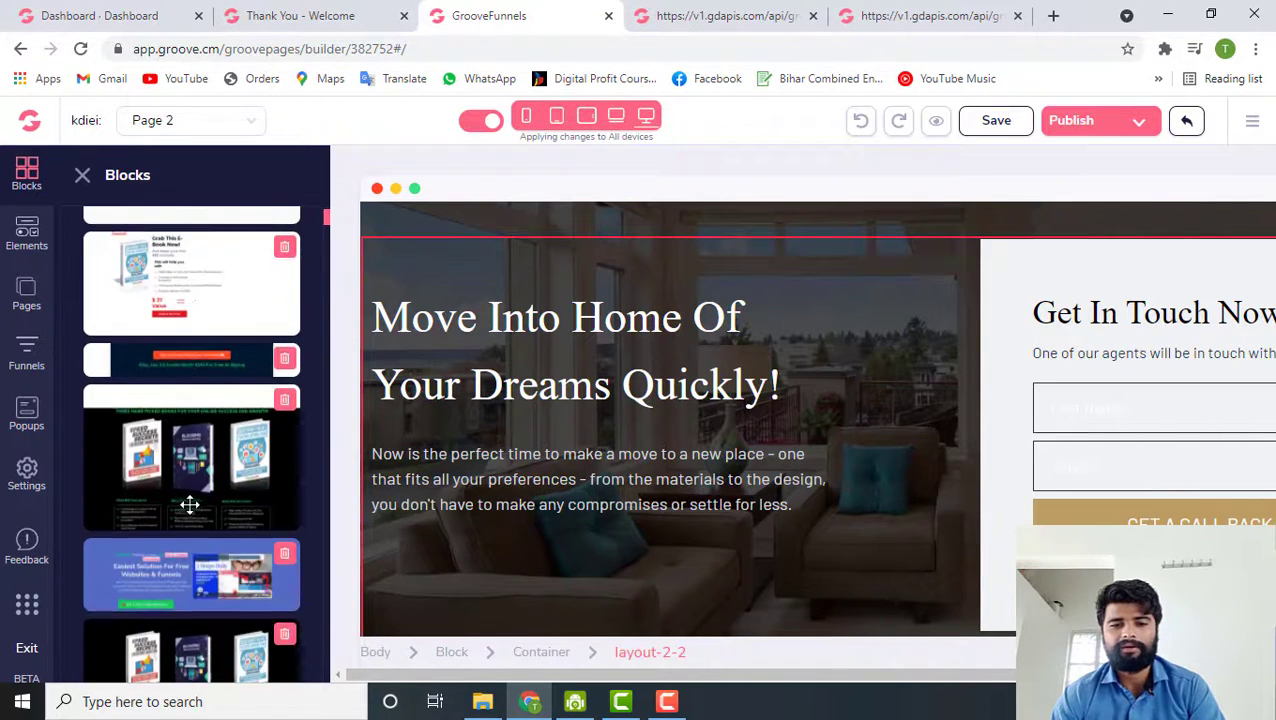
scroll(190, 496, "down", 8)
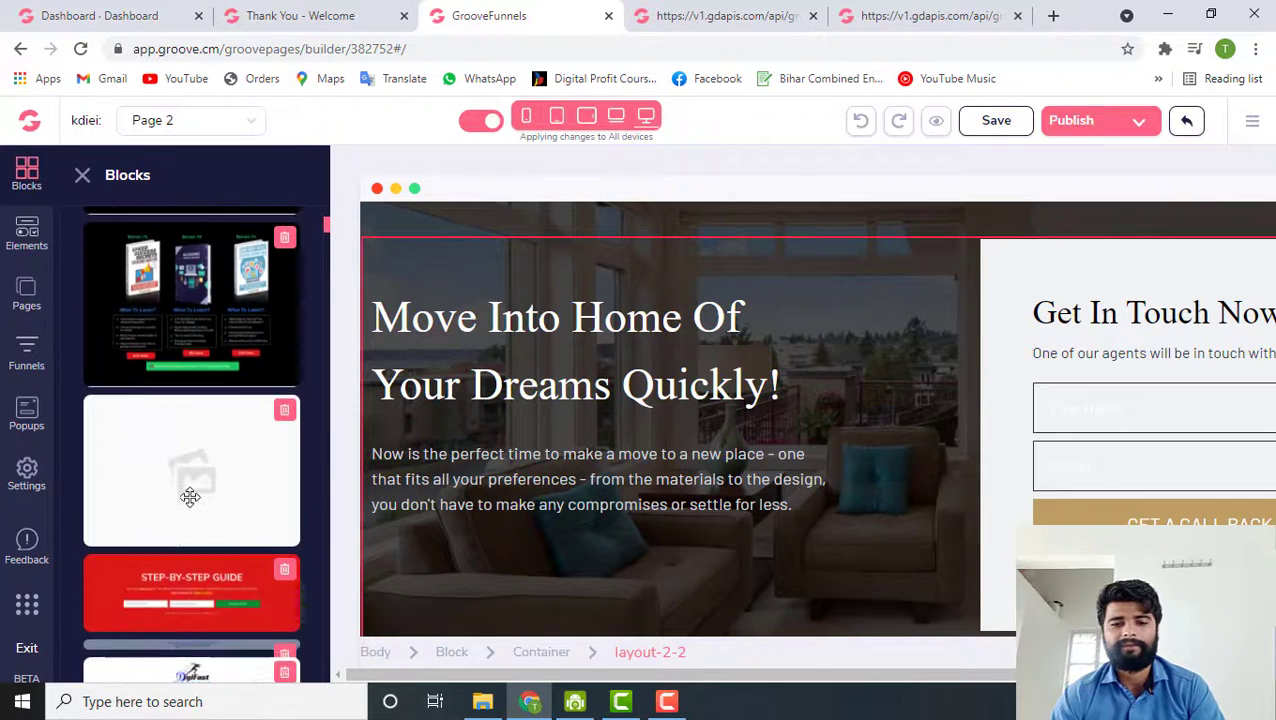
scroll(190, 496, "down", 3)
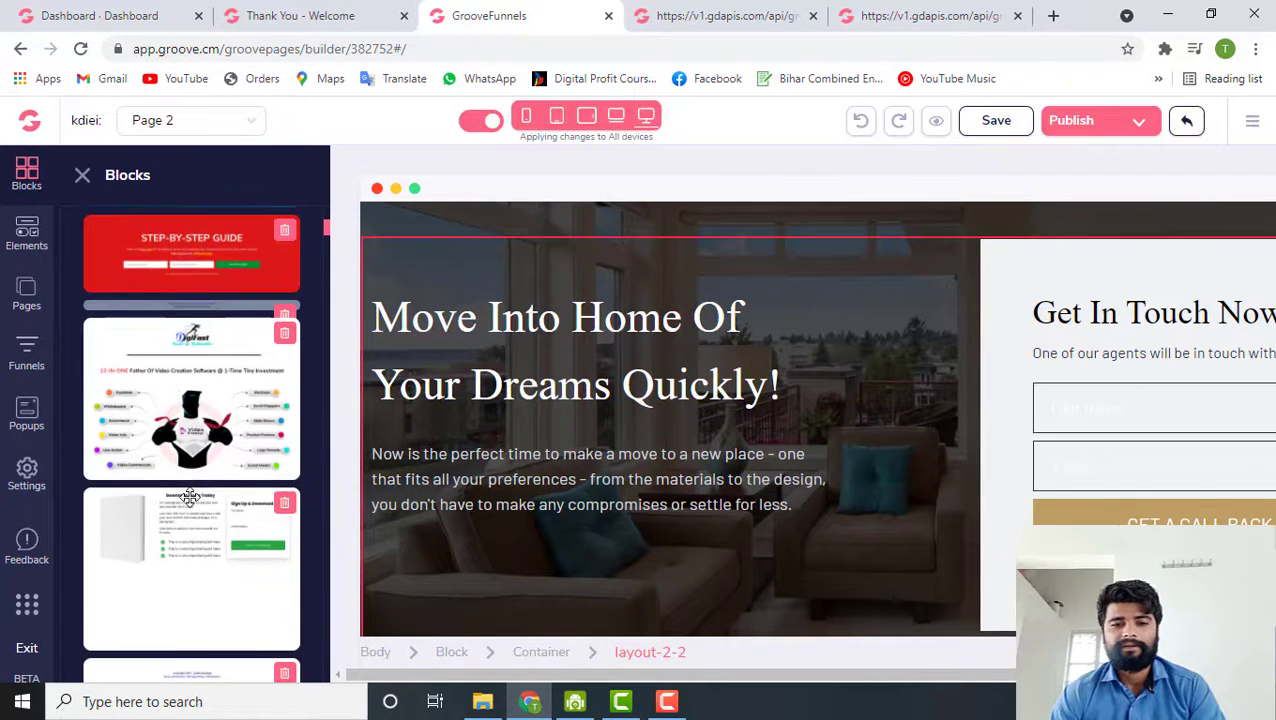
scroll(214, 438, "down", 2)
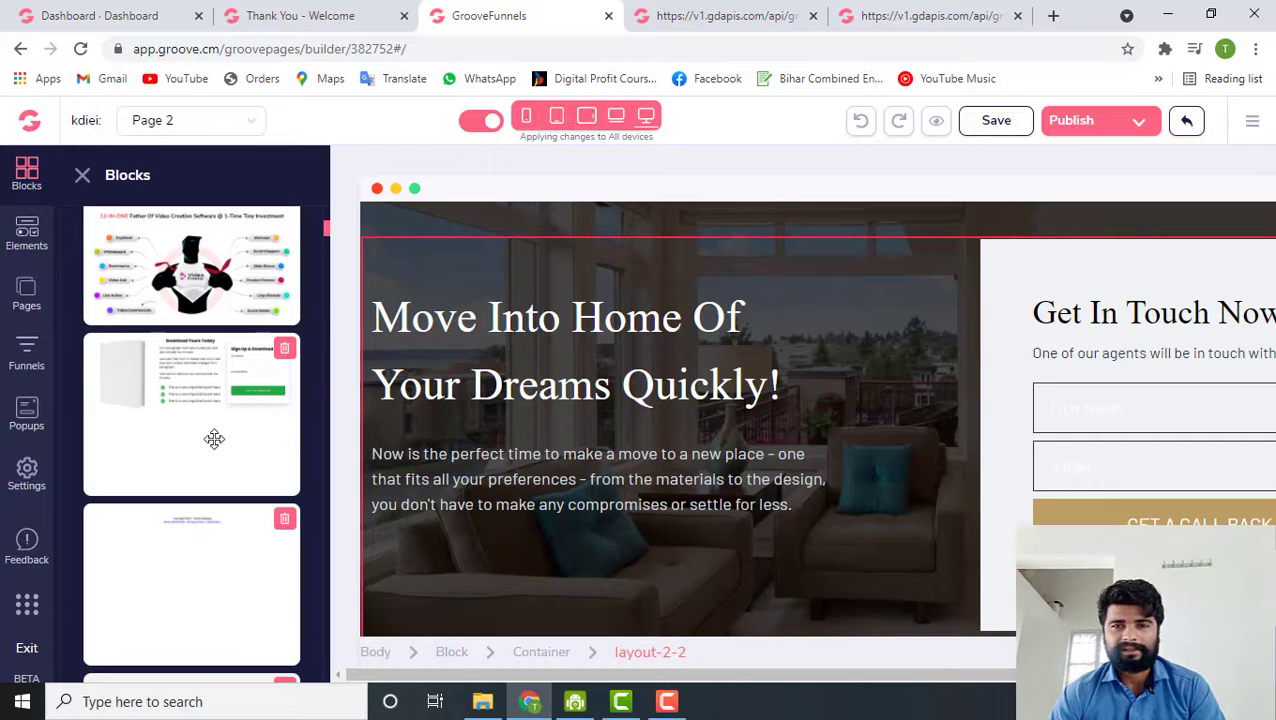
Step: Browse further block designs, from the download sign-up layouts past the e-book and opt-in designs to the alert bars
scroll(214, 438, "up", 1)
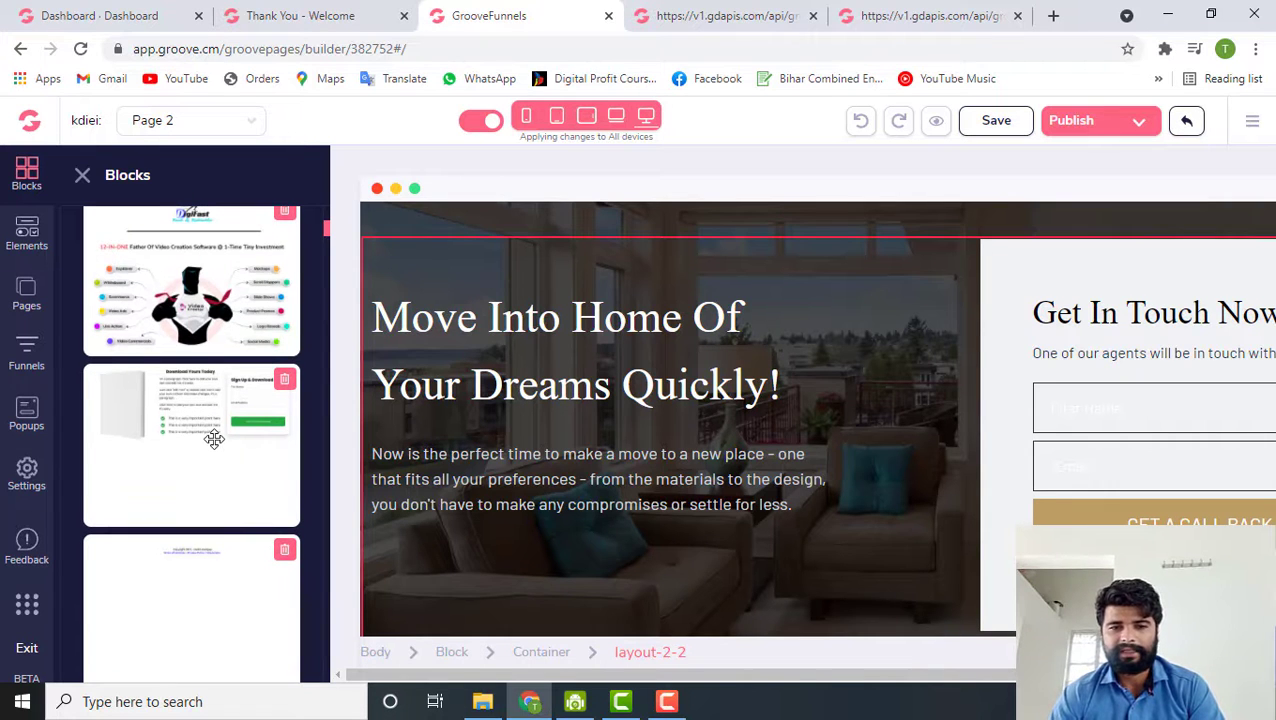
scroll(214, 438, "down", 8)
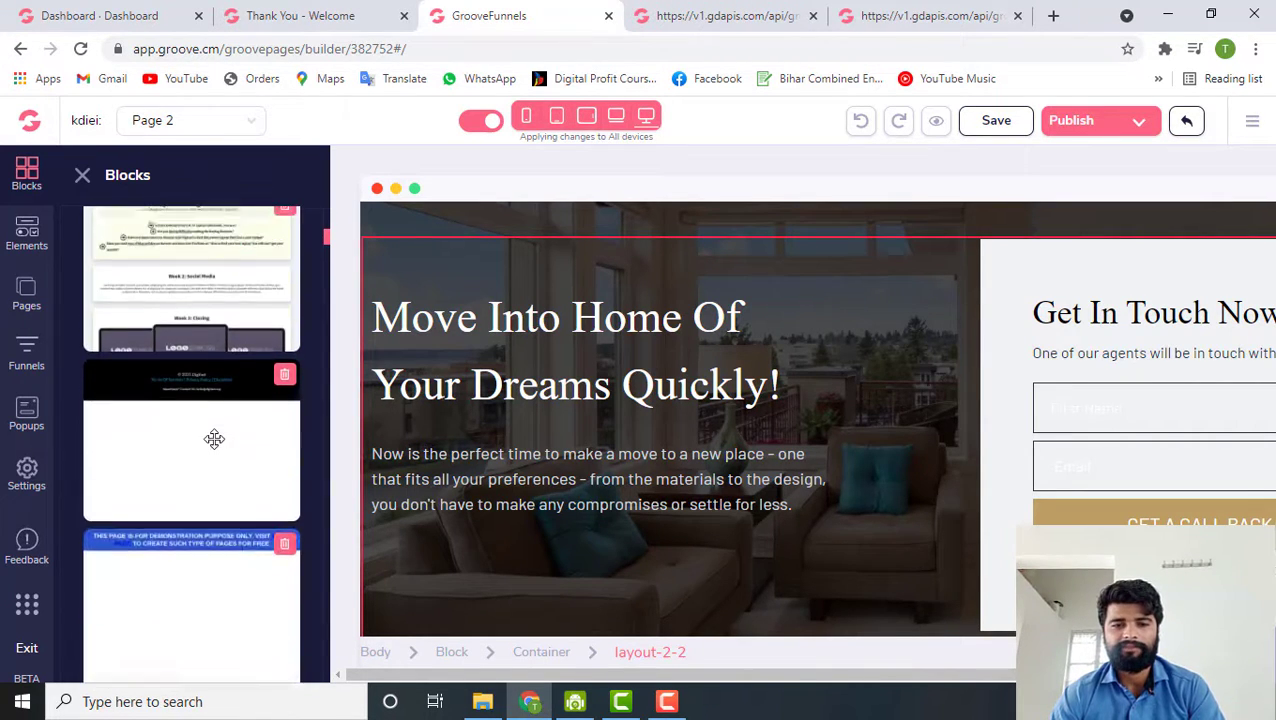
scroll(214, 438, "down", 8)
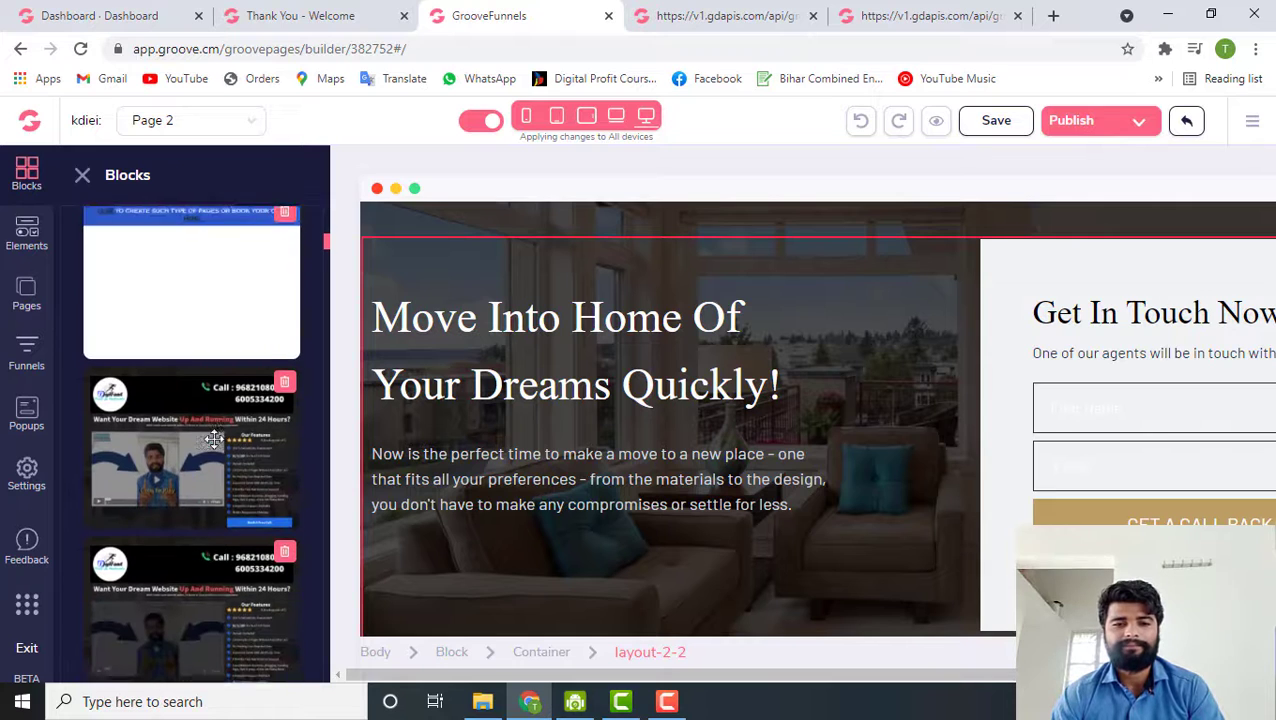
scroll(214, 438, "down", 5)
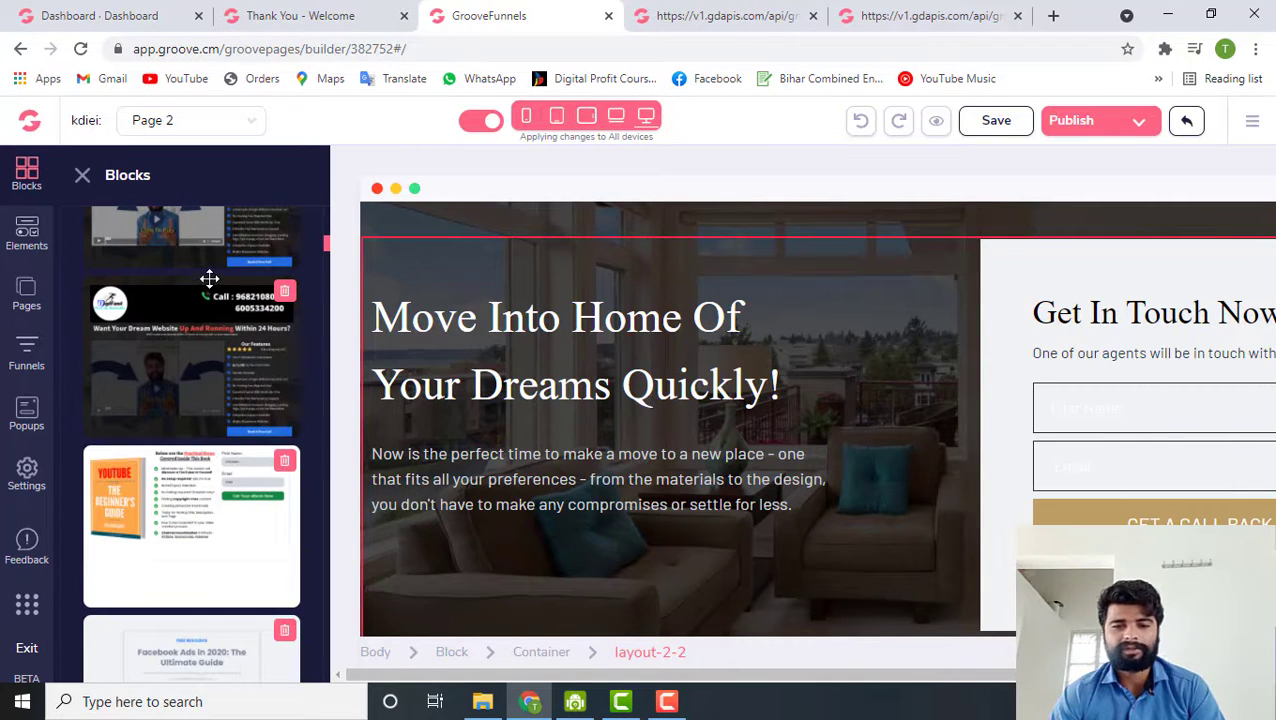
scroll(209, 404, "down", 1)
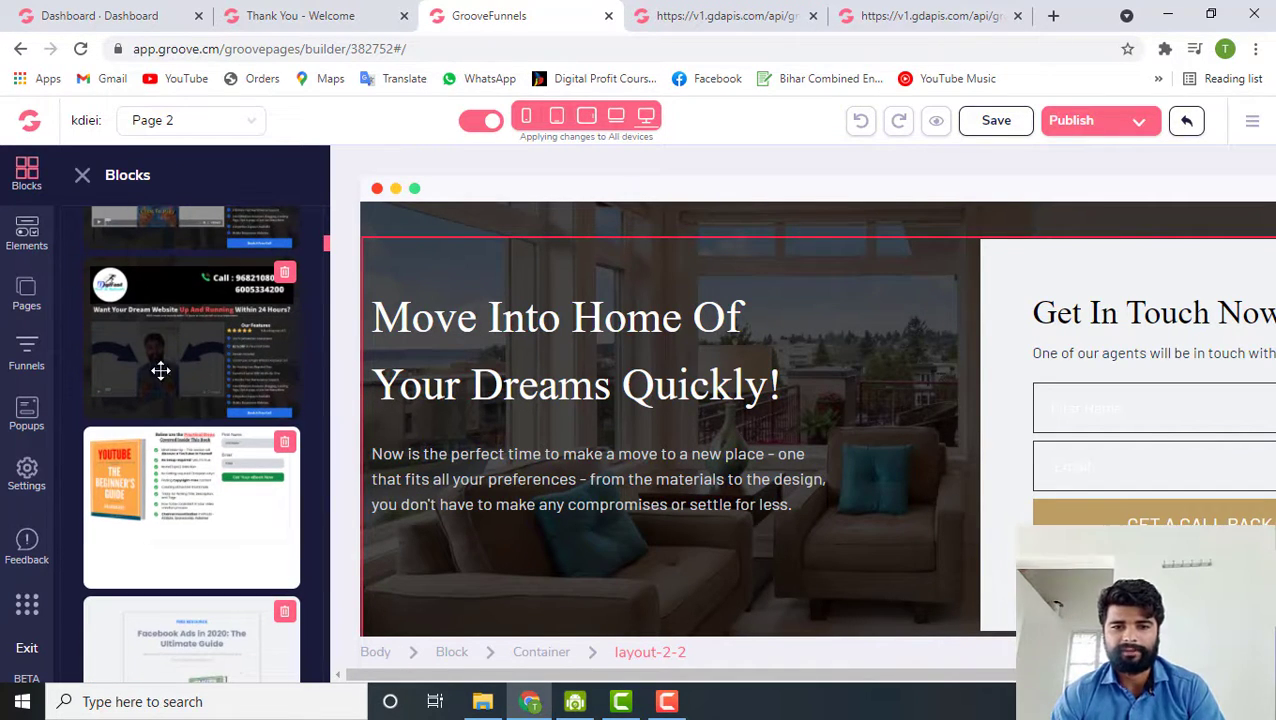
scroll(161, 371, "up", 3)
scroll(153, 384, "down", 5)
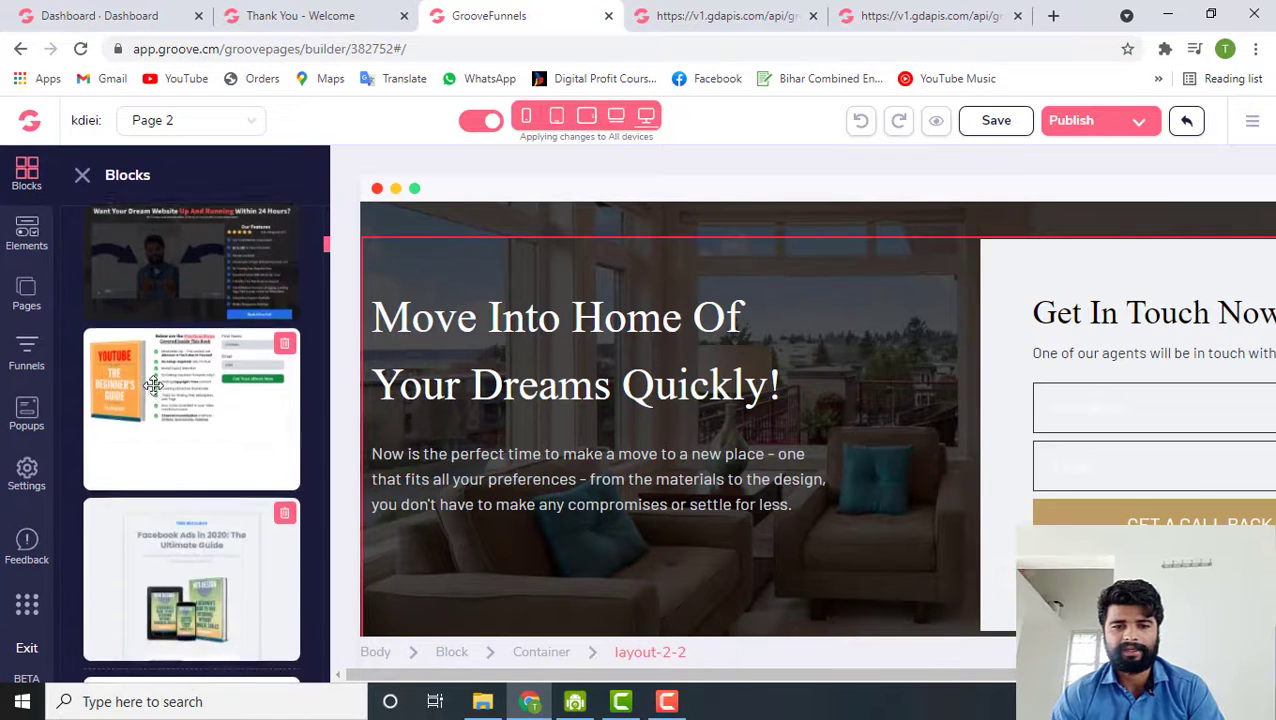
scroll(153, 385, "down", 7)
scroll(153, 385, "up", 2)
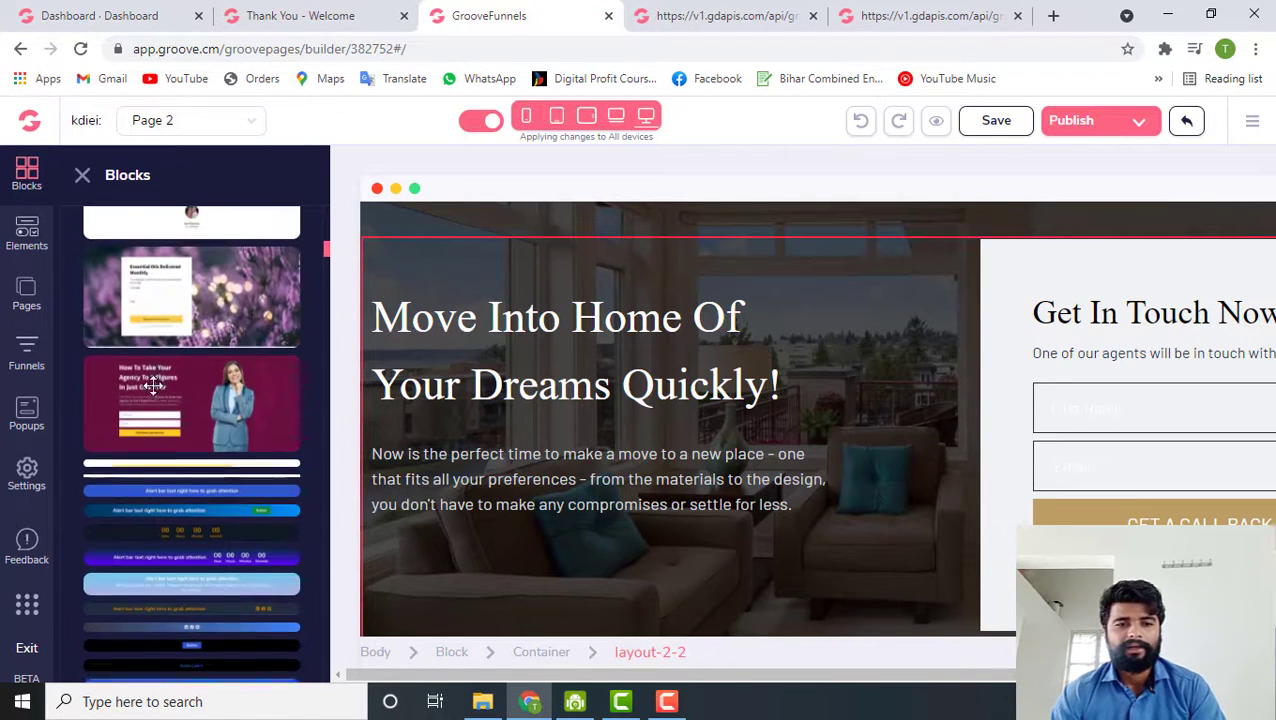
Step: Review the available layout elements and try to place a 1 Column layout in the page's hero section
left_click(24, 238)
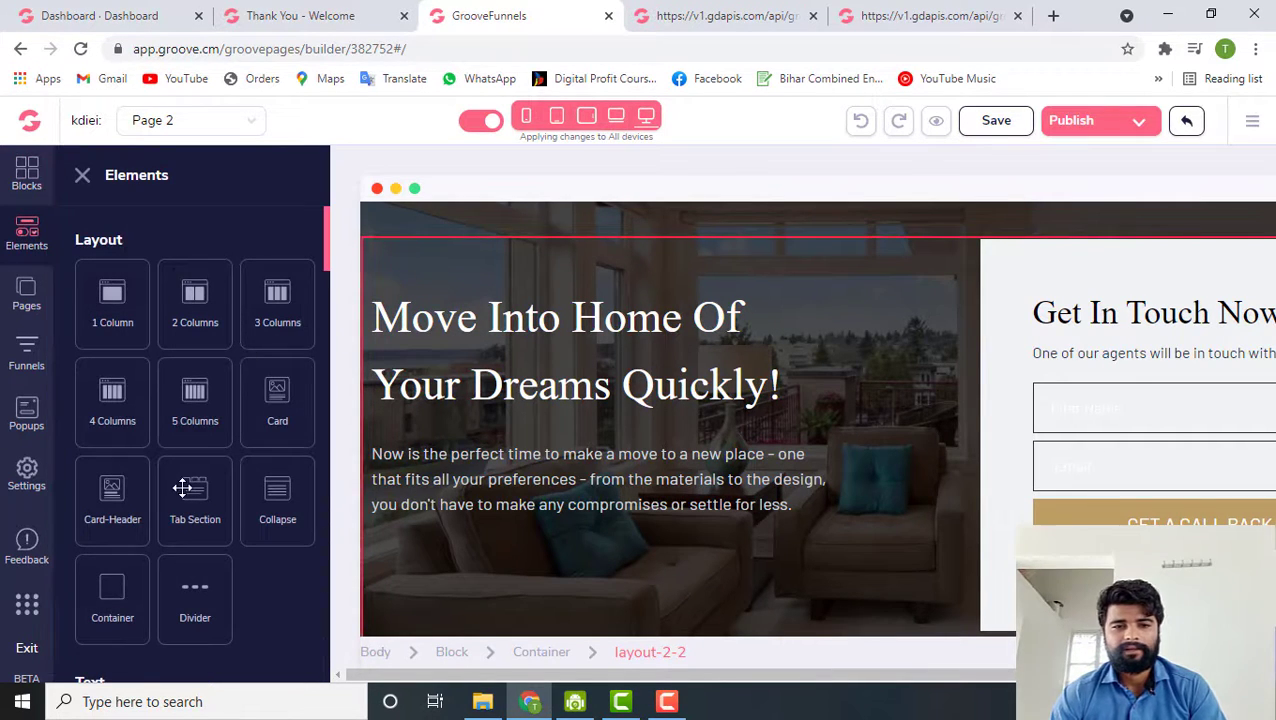
scroll(180, 486, "down", 1)
scroll(160, 284, "up", 1)
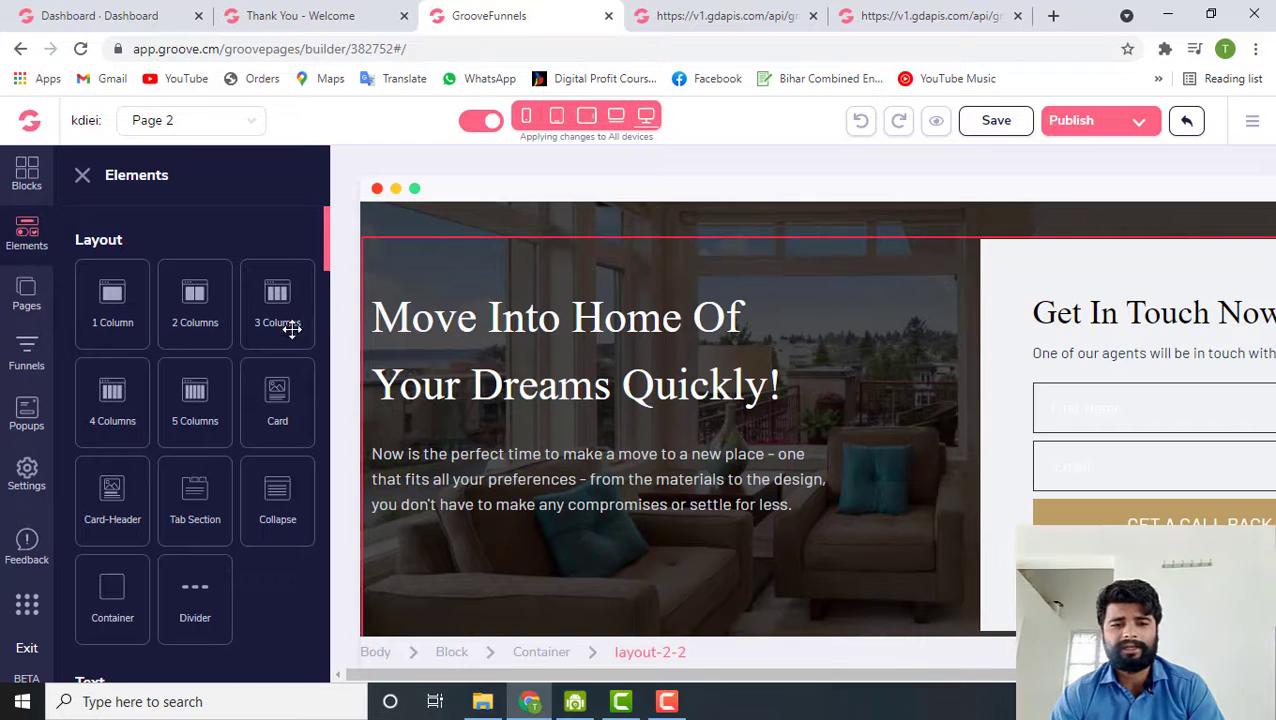
scroll(202, 444, "down", 1)
scroll(202, 444, "up", 1)
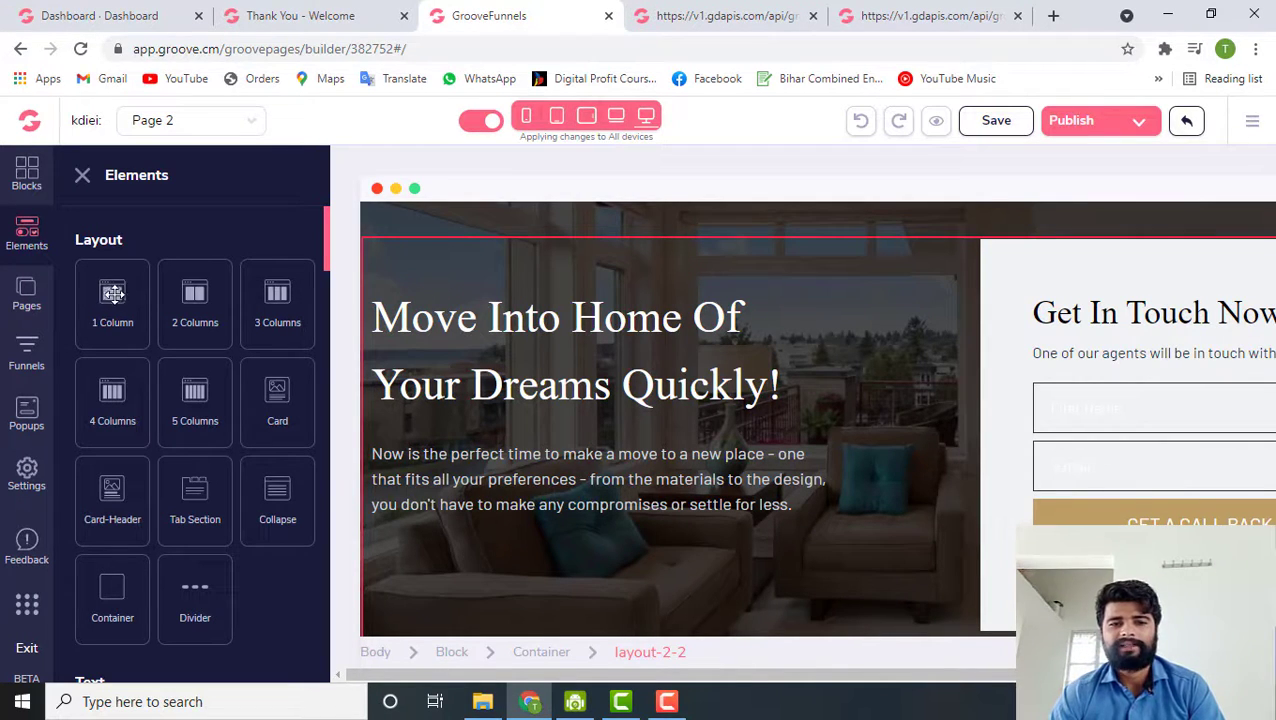
left_click_drag(112, 292, 600, 330)
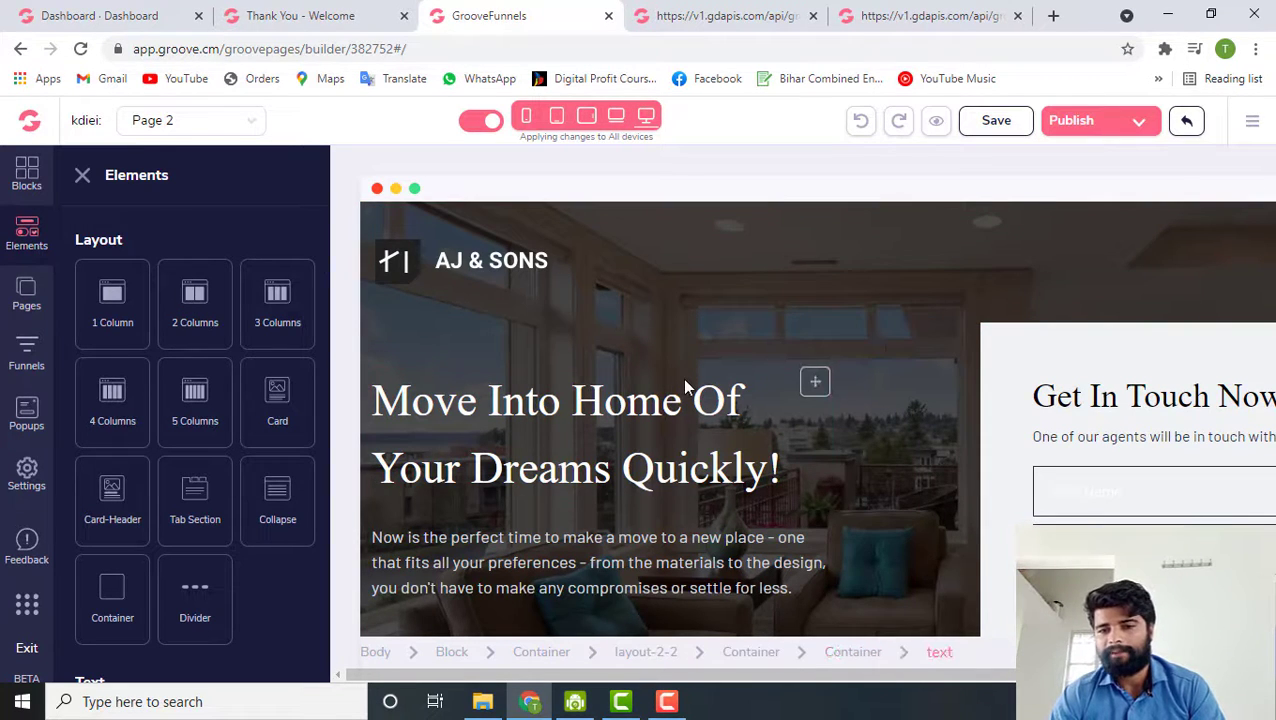
Step: Examine the page down to the "By Family For Families" section and select that block to view its style settings
scroll(700, 420, "down", 10)
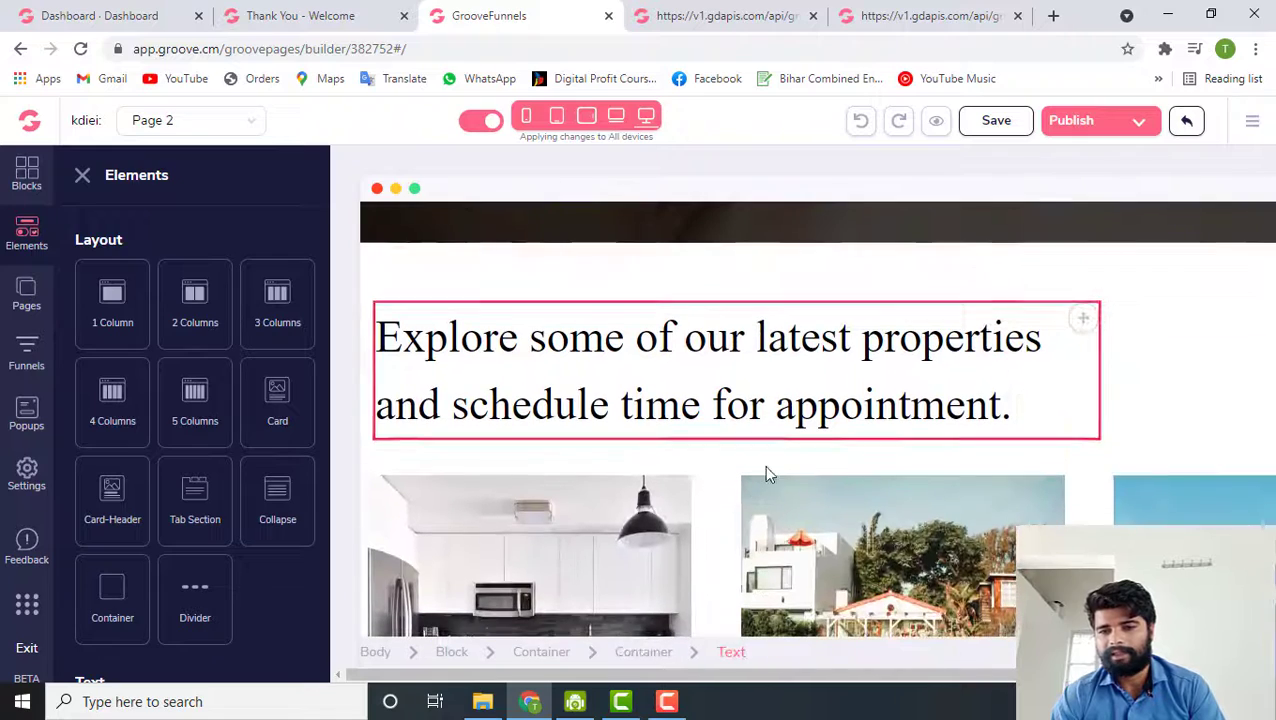
scroll(1059, 375, "up", 1)
scroll(1059, 375, "down", 3)
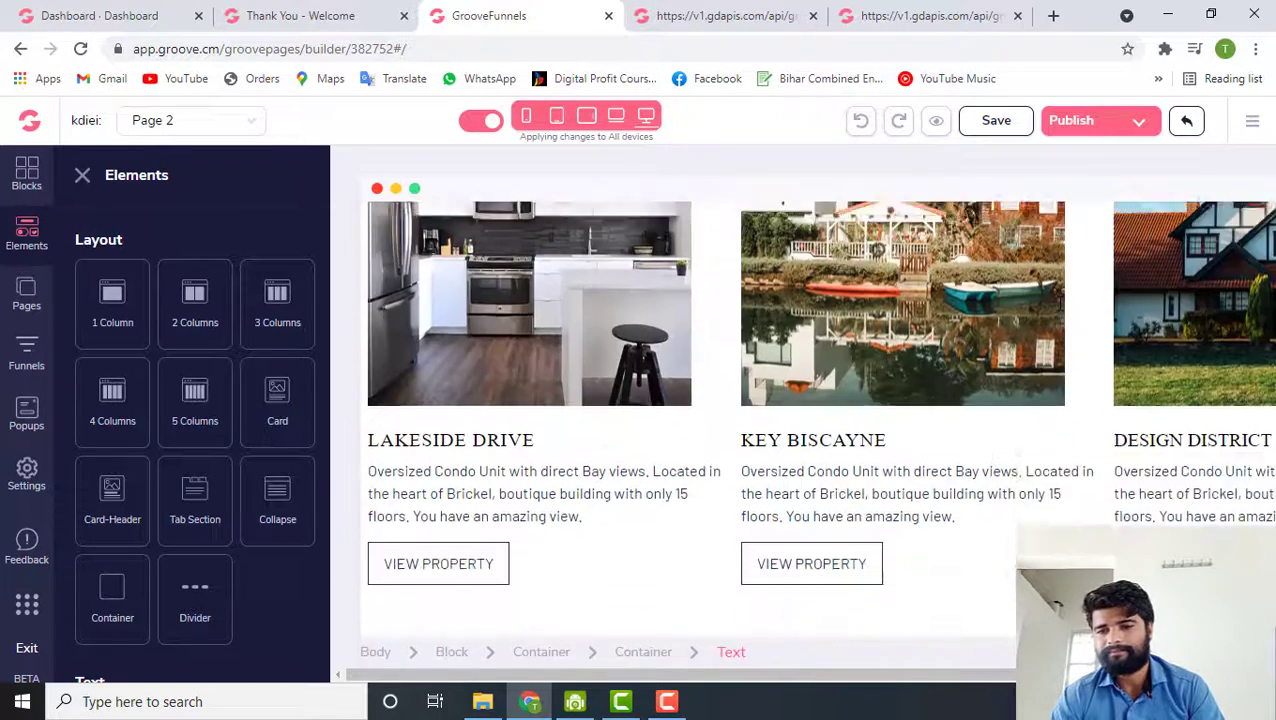
scroll(1060, 373, "down", 4)
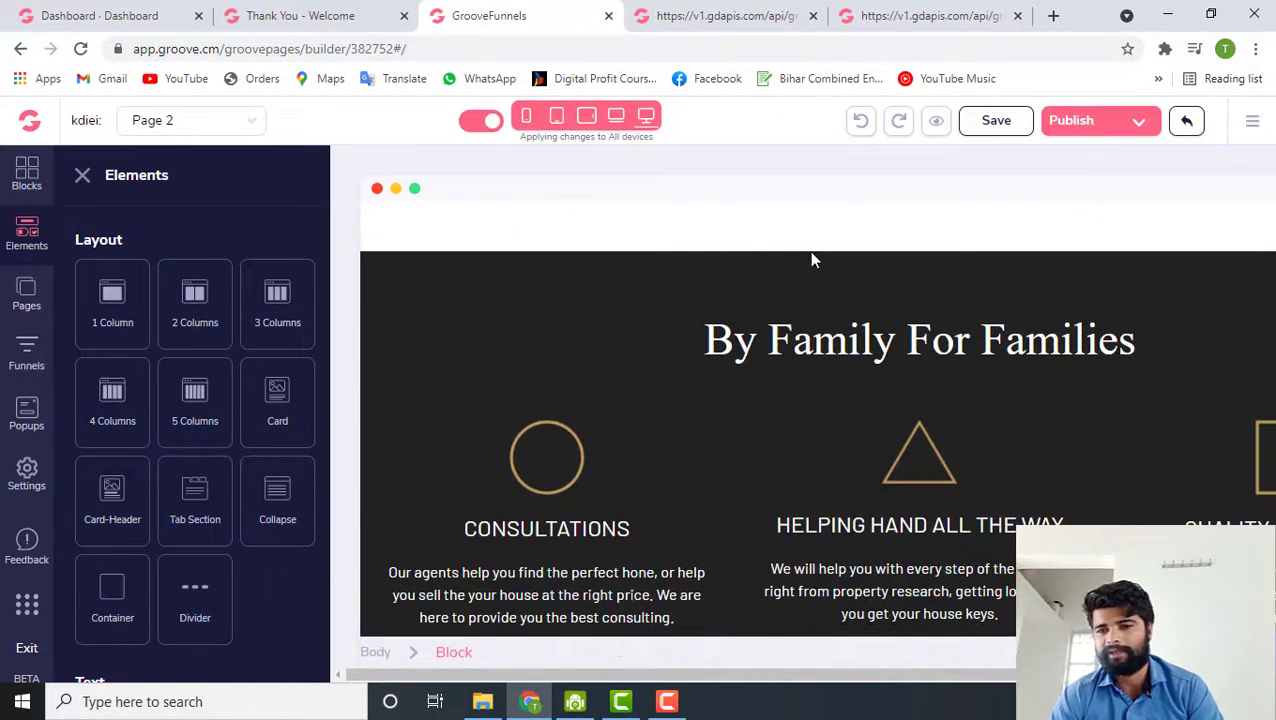
left_click(812, 261)
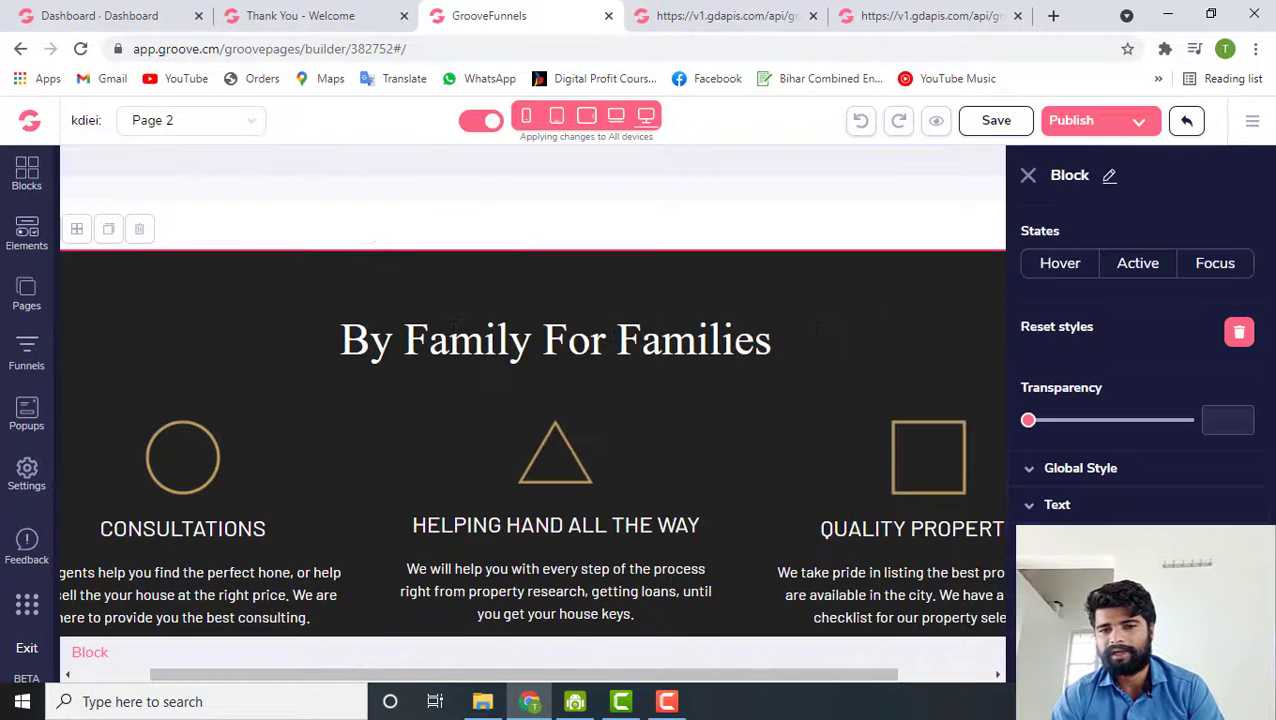
scroll(708, 319, "right", 1)
scroll(708, 320, "left", 2)
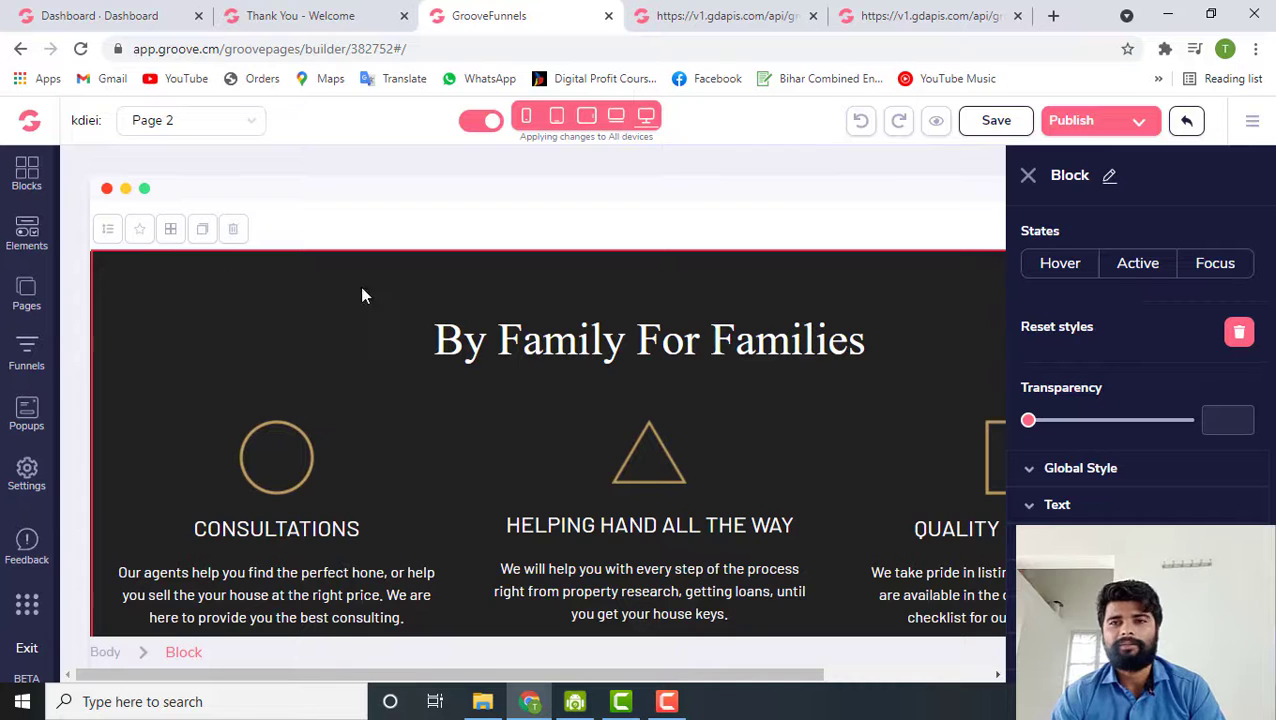
scroll(494, 434, "down", 2)
scroll(492, 429, "up", 1)
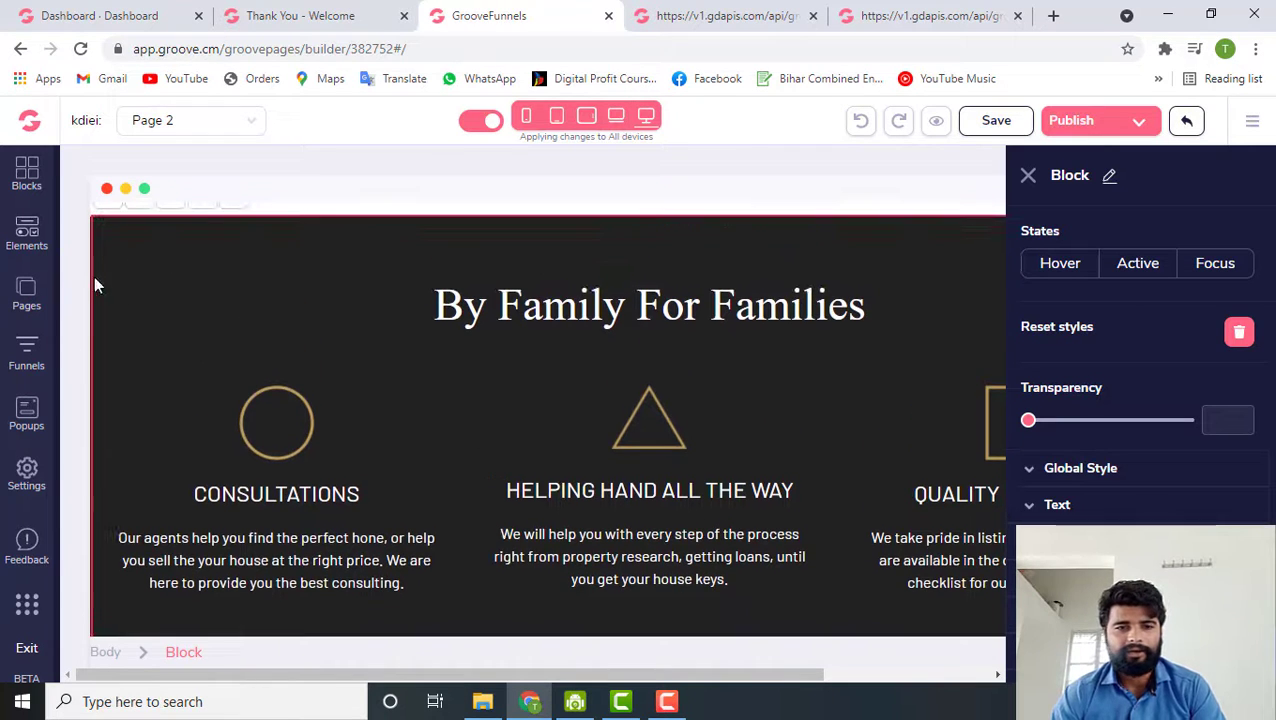
Step: Reopen the elements library and look through the layout, text and list elements
left_click(28, 243)
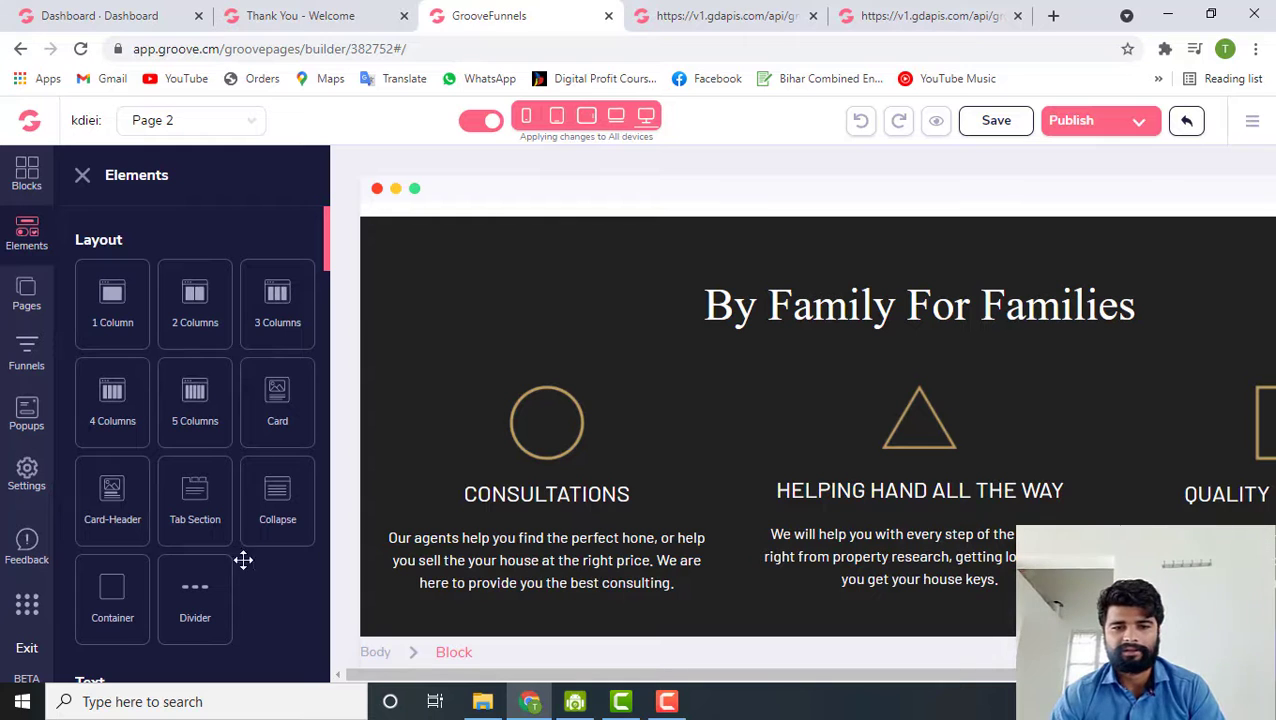
scroll(232, 556, "down", 3)
scroll(232, 556, "up", 2)
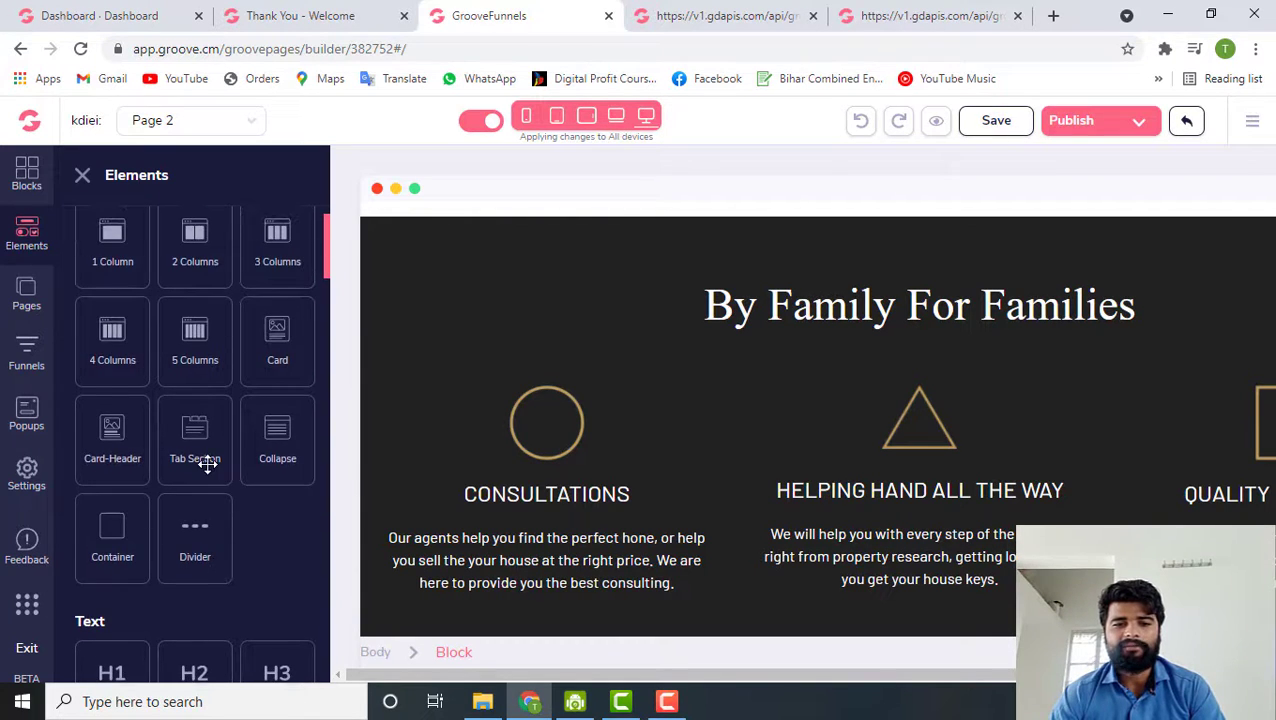
scroll(207, 464, "down", 2)
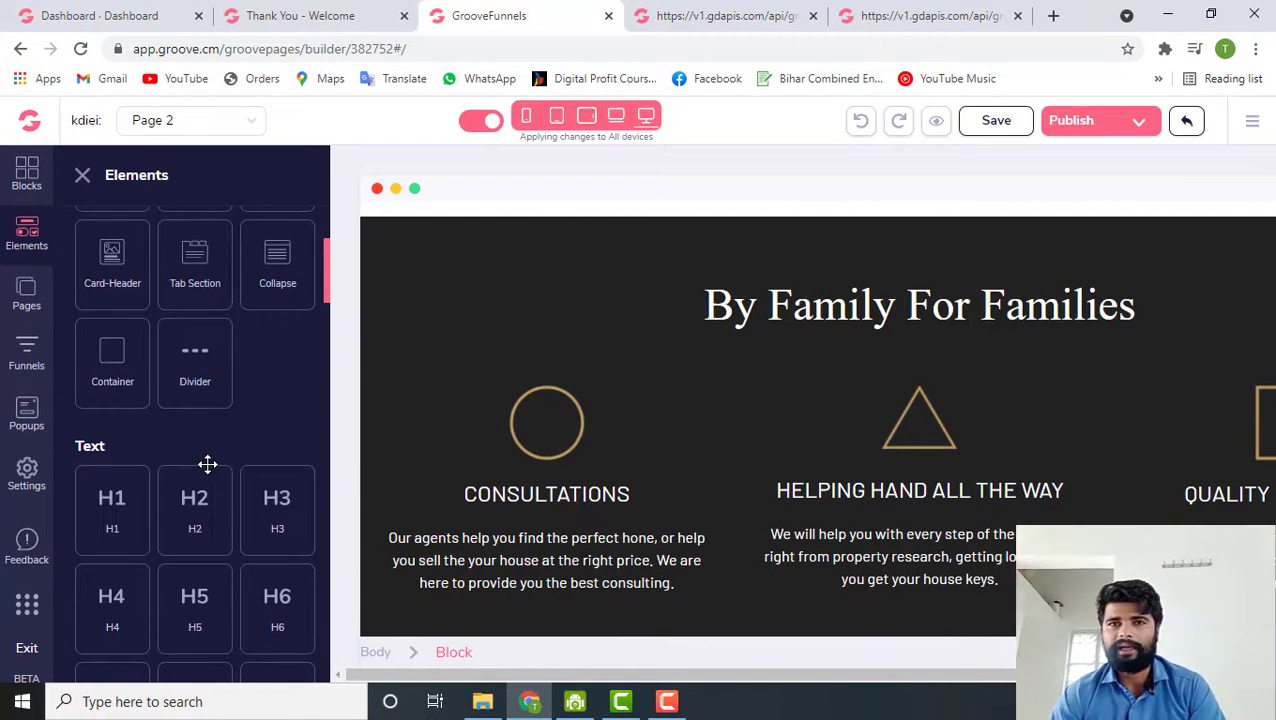
scroll(207, 464, "down", 7)
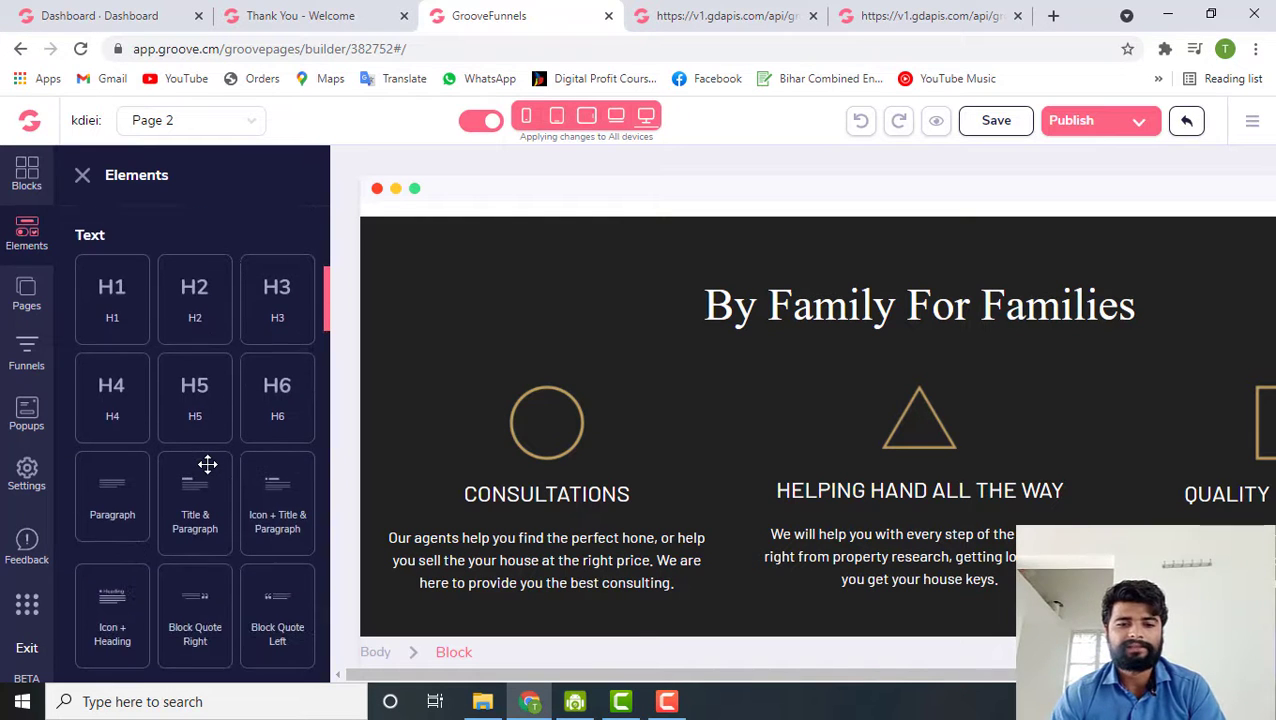
scroll(207, 464, "down", 4)
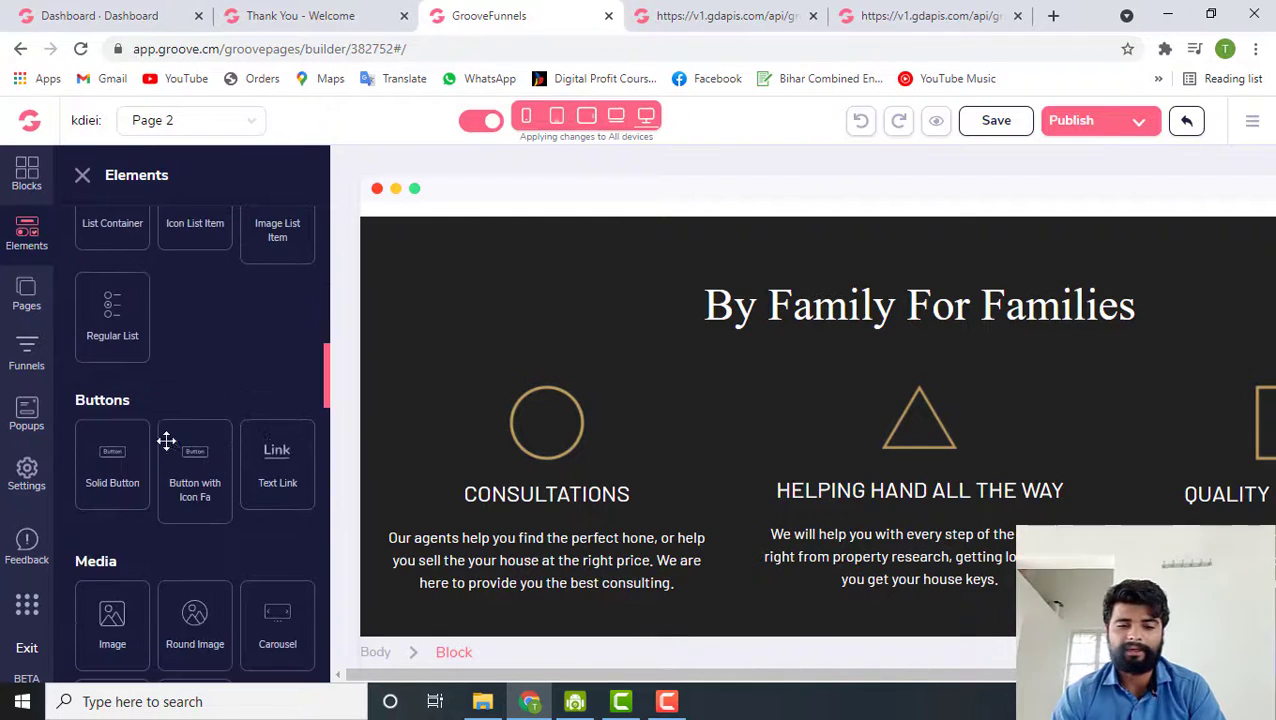
scroll(165, 461, "up", 2)
scroll(160, 445, "up", 2)
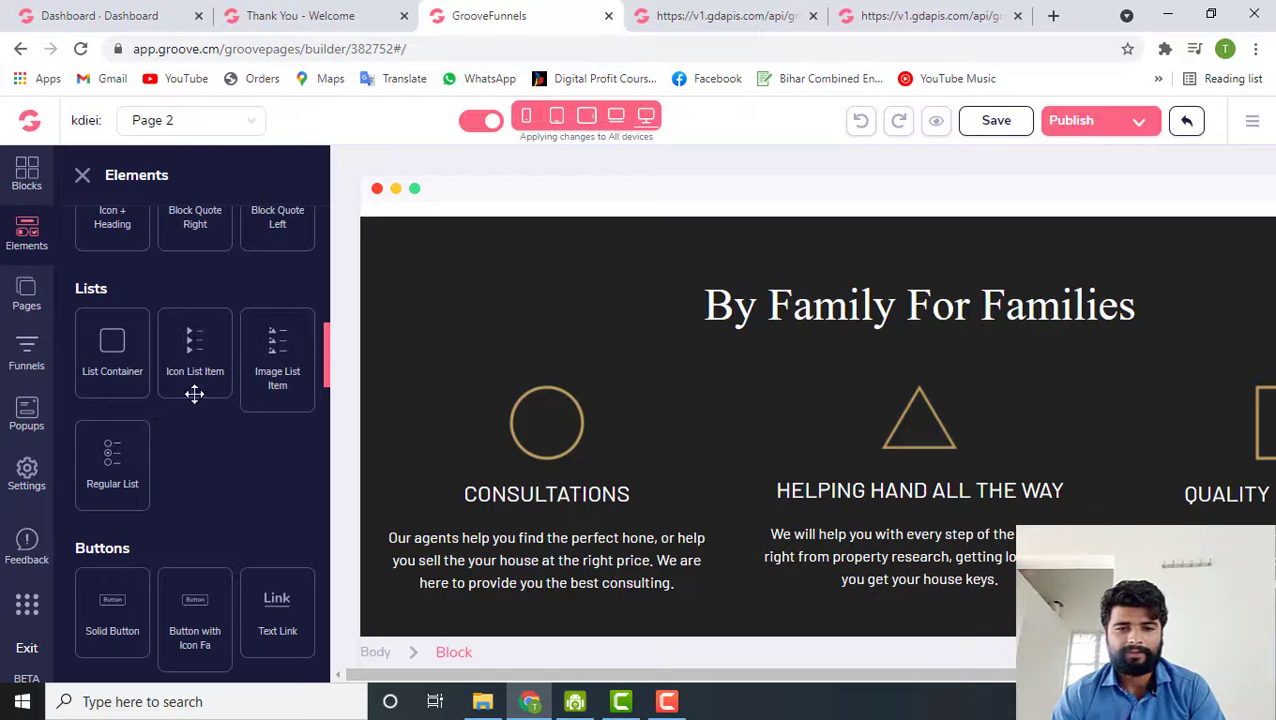
scroll(194, 393, "up", 3)
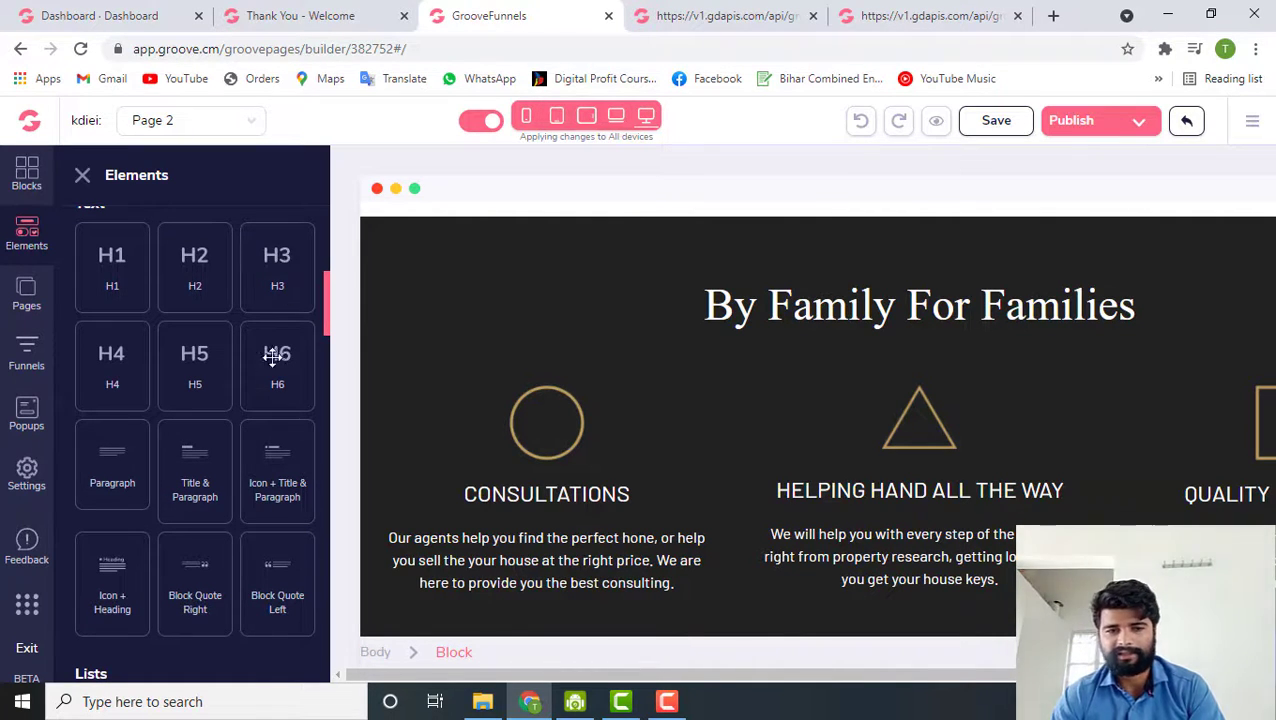
Step: Look at the list and button elements, and find the "Contact Our Agents Now" button on the page as an example
scroll(244, 428, "down", 1)
scroll(244, 428, "down", 4)
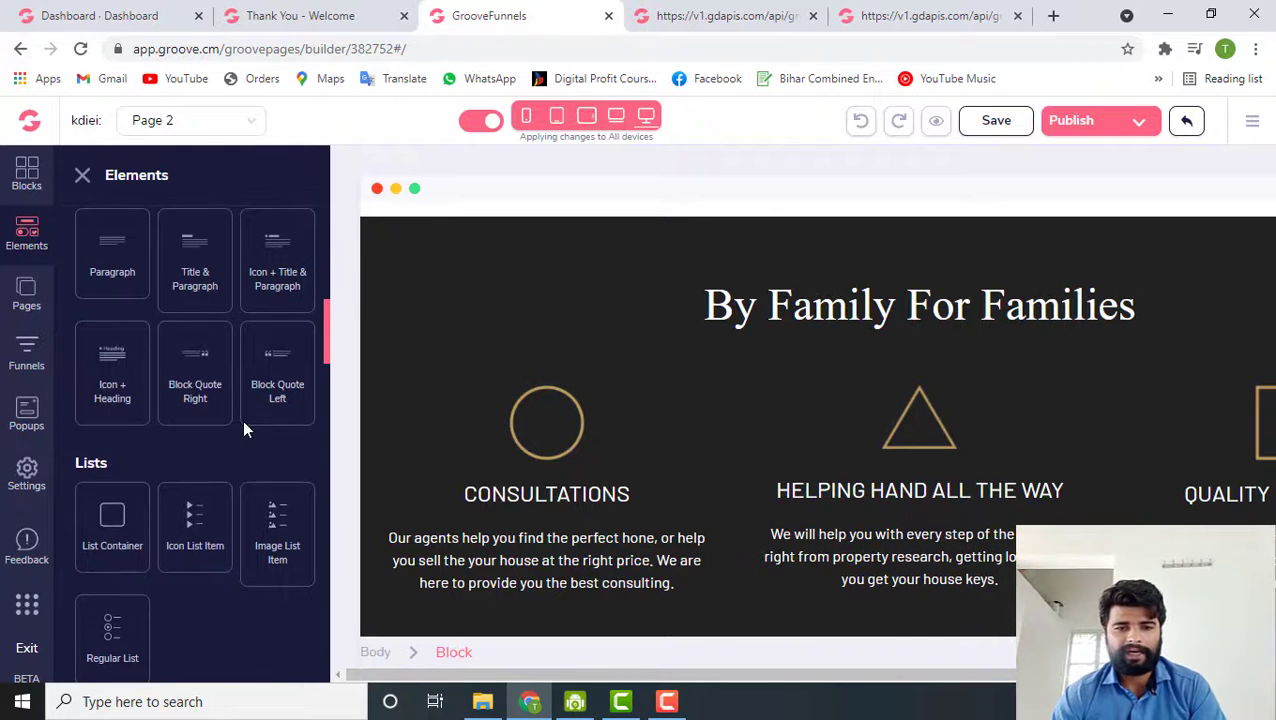
scroll(204, 412, "down", 1)
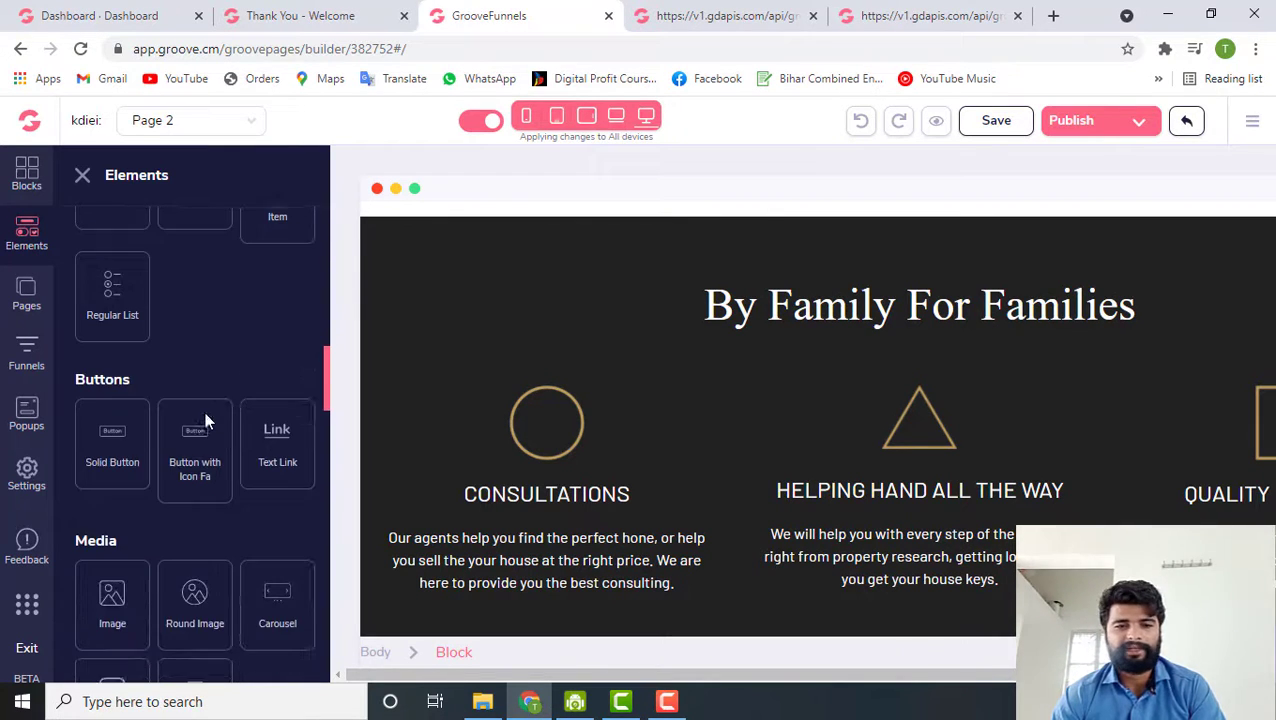
scroll(204, 412, "down", 1)
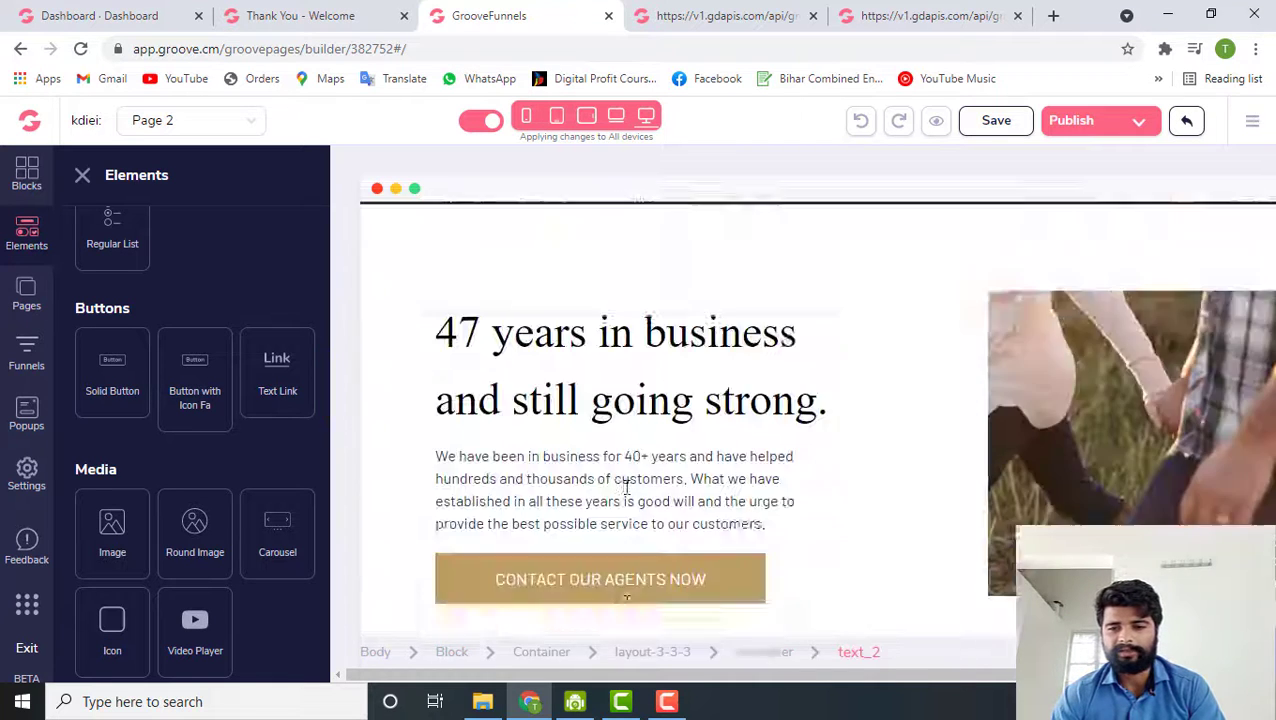
scroll(621, 484, "down", 10)
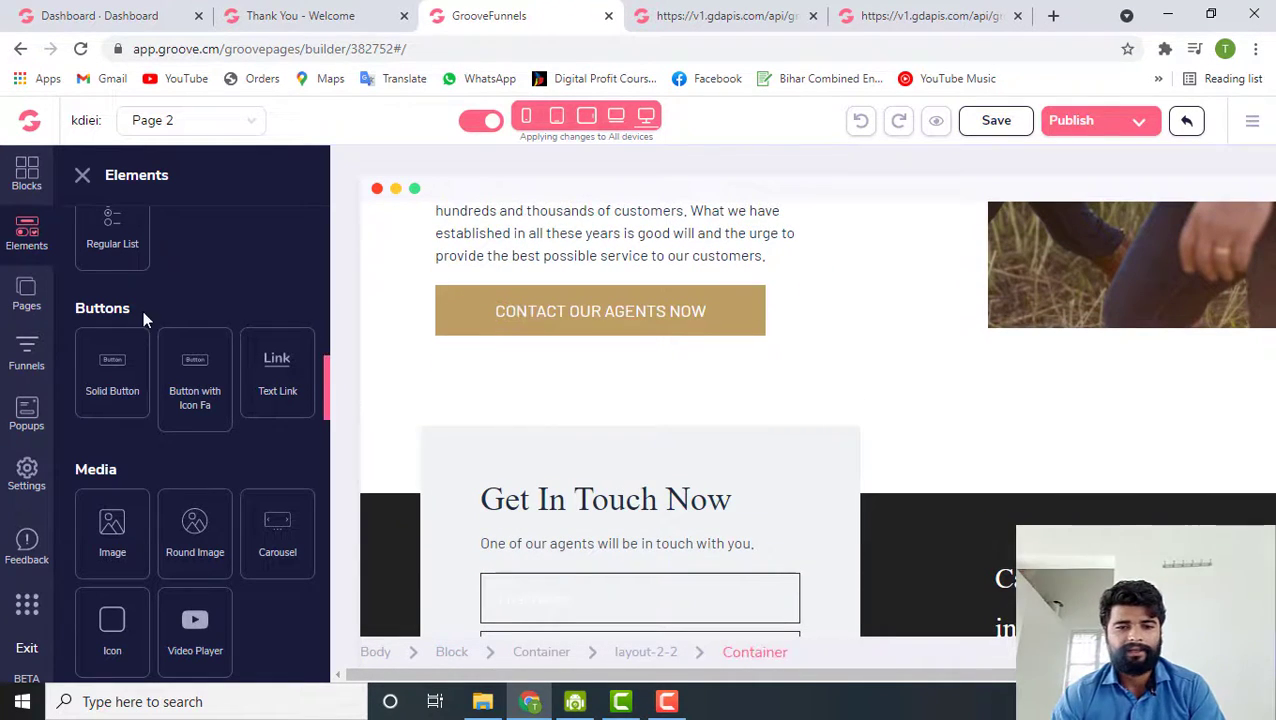
Step: Look through the media, form, ecommerce, device and other elements down to the integrations
scroll(142, 507, "down", 2)
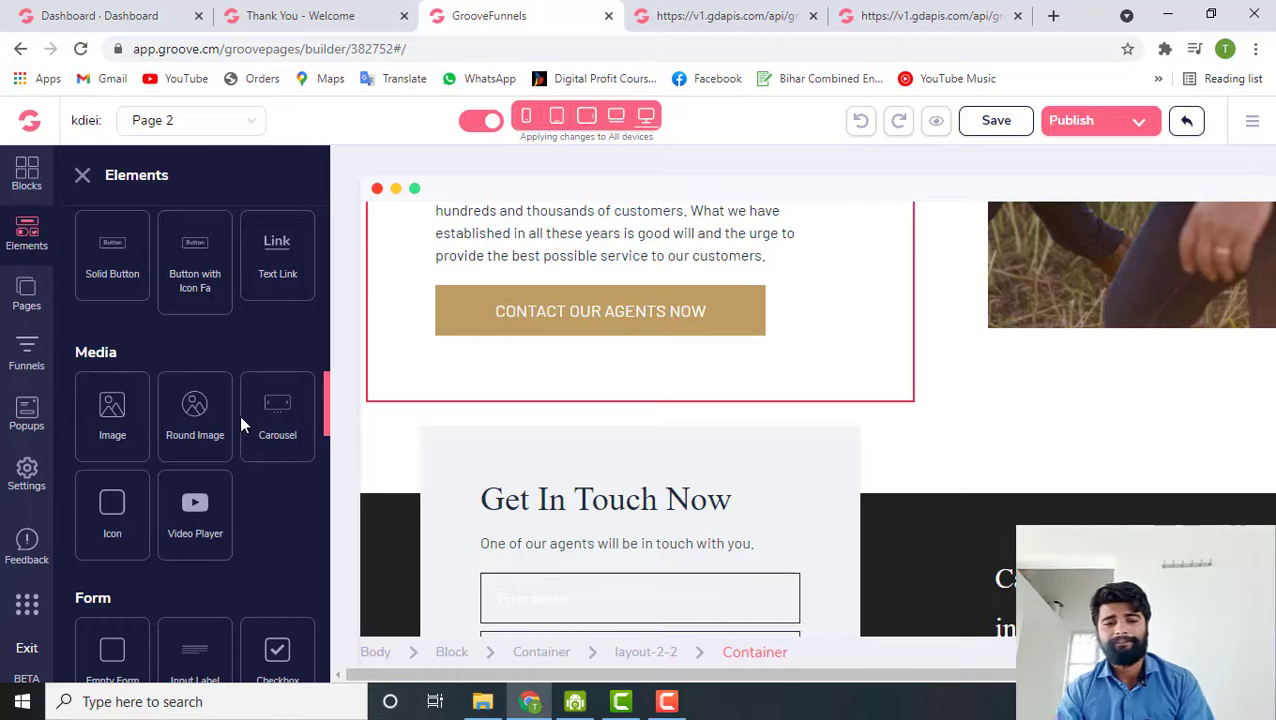
scroll(239, 415, "down", 1)
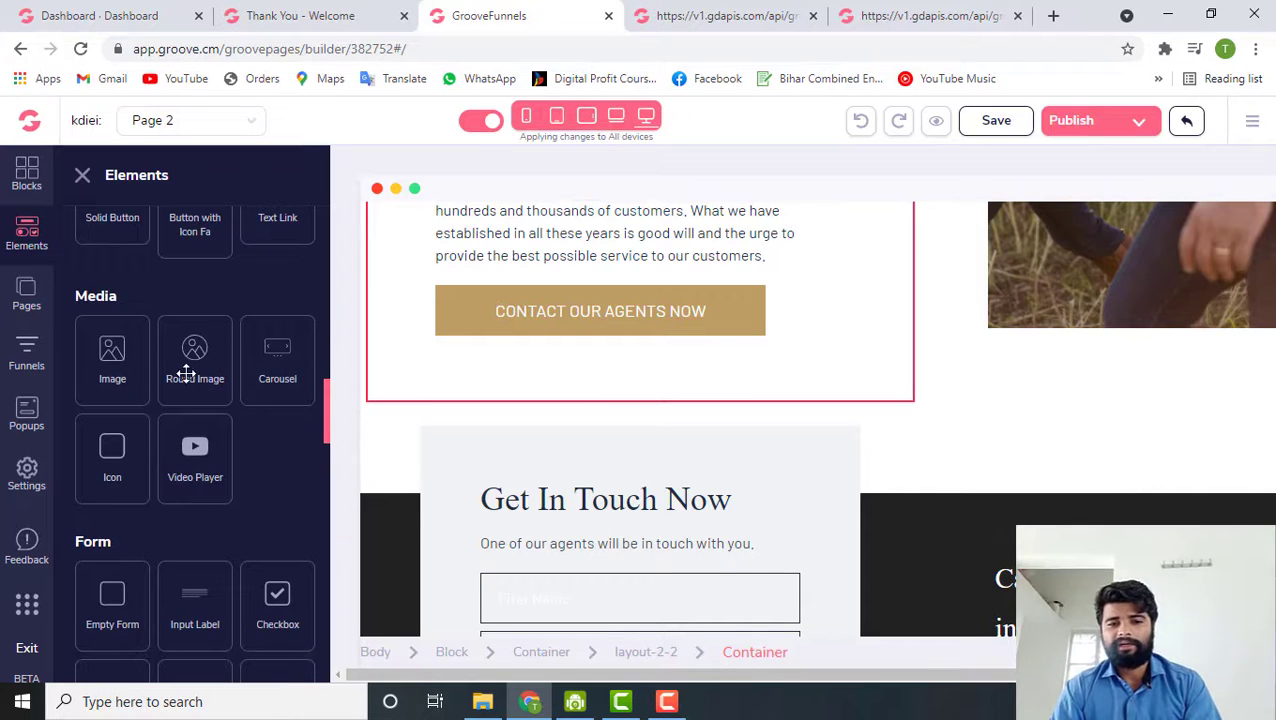
scroll(160, 458, "down", 4)
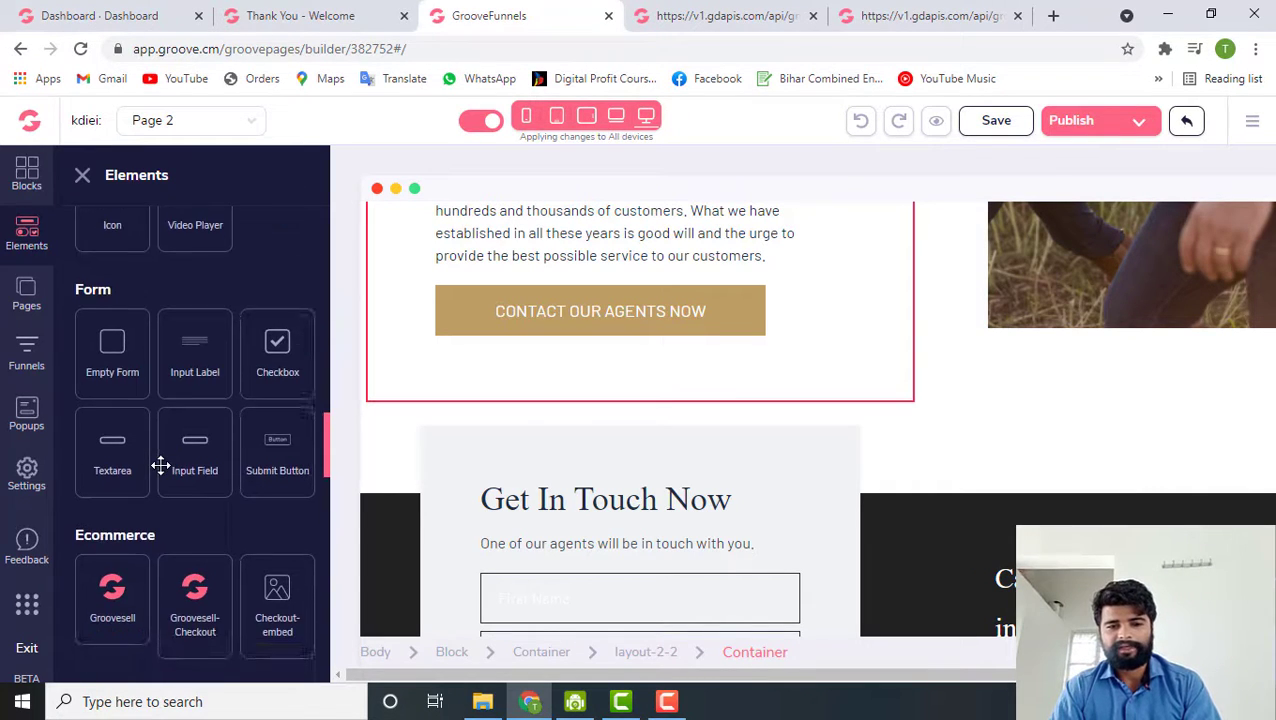
scroll(160, 464, "down", 2)
scroll(137, 548, "down", 2)
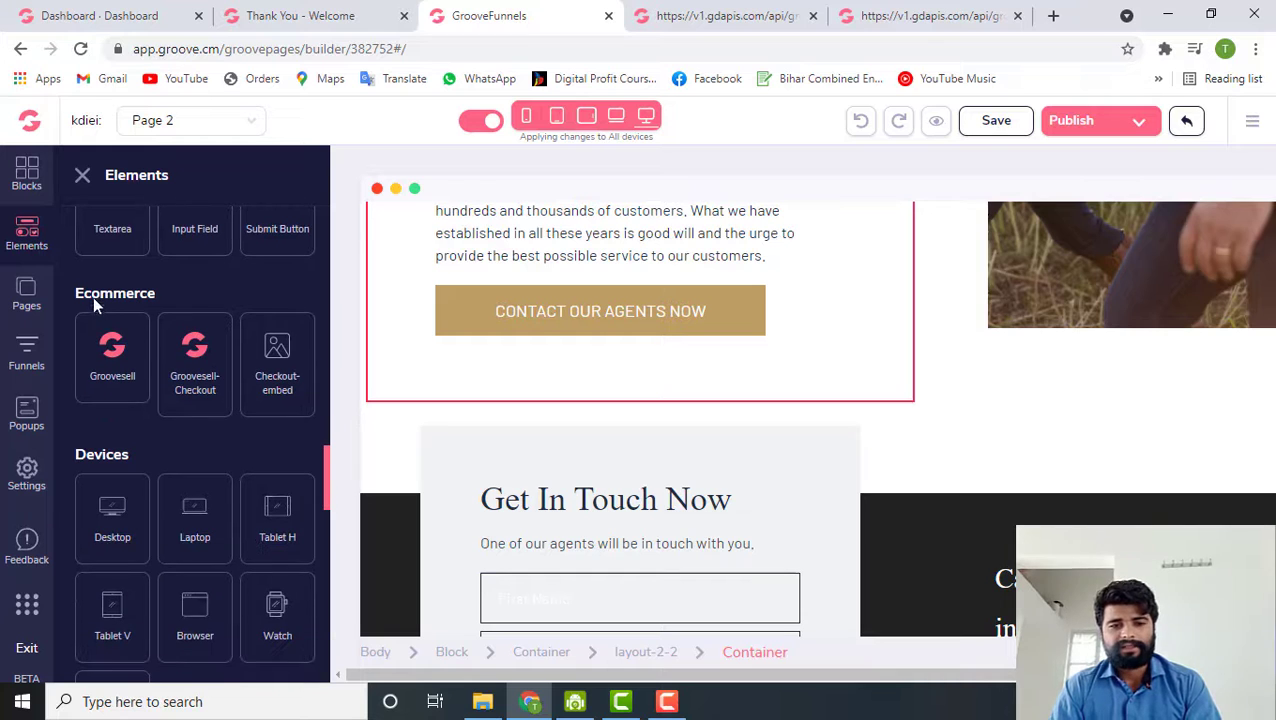
scroll(185, 495, "down", 2)
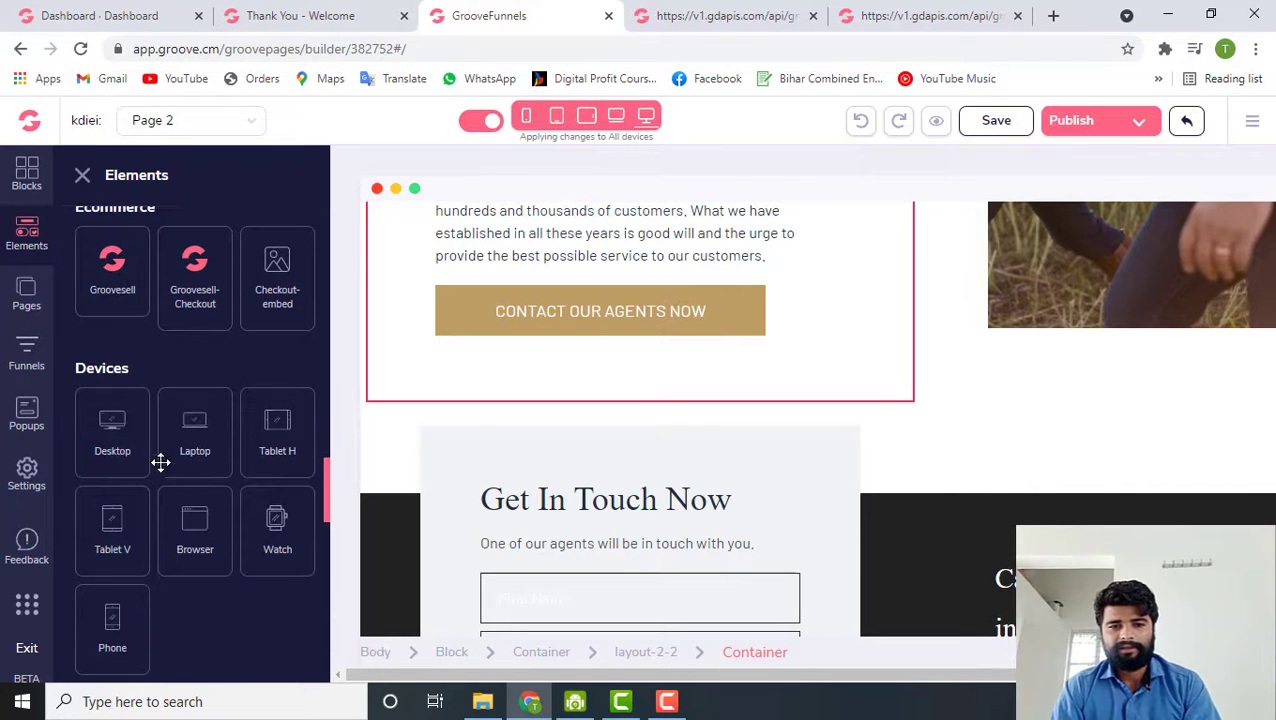
scroll(157, 495, "down", 2)
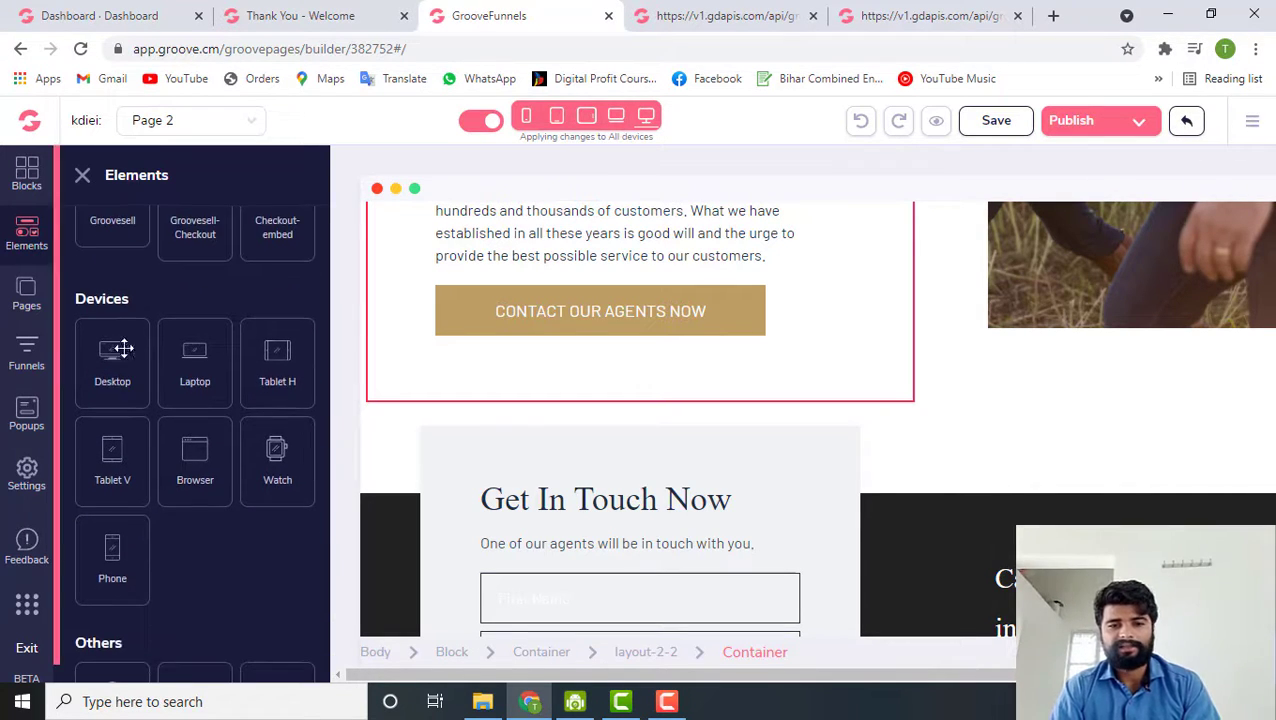
scroll(182, 590, "down", 6)
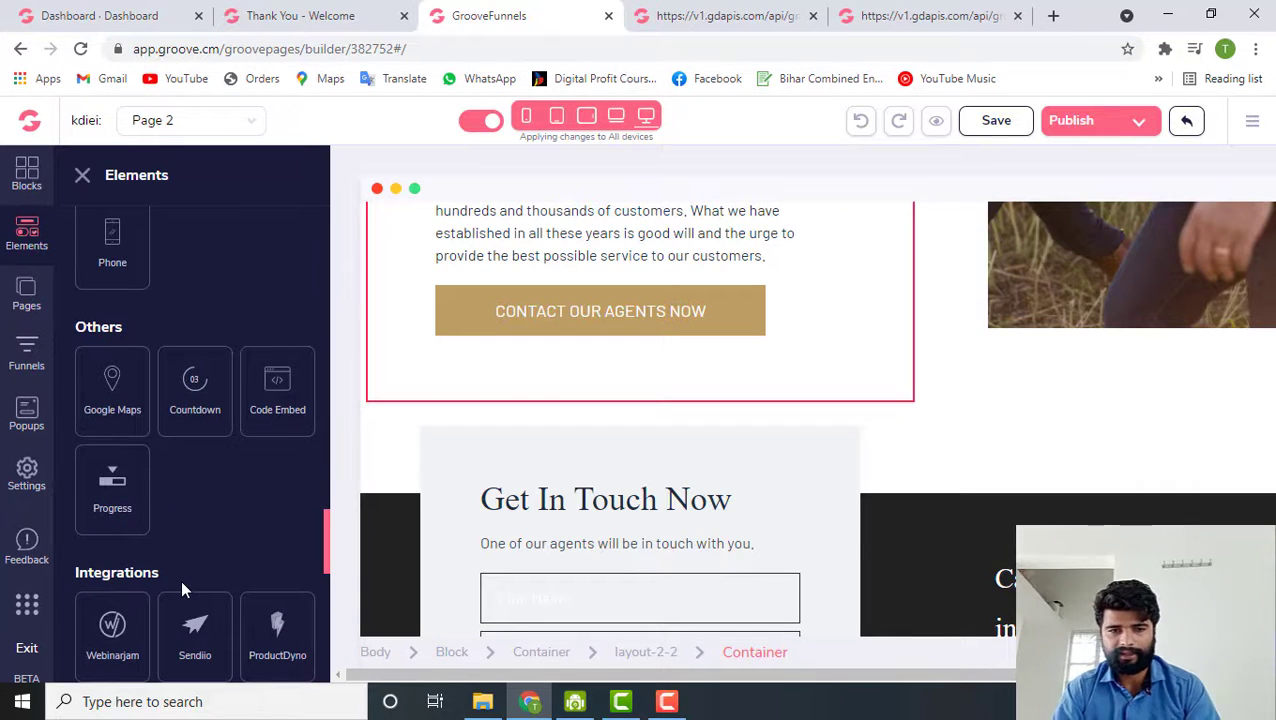
Step: Look through the other, integration and navigation bar elements down to the end of the elements library
scroll(180, 579, "down", 1)
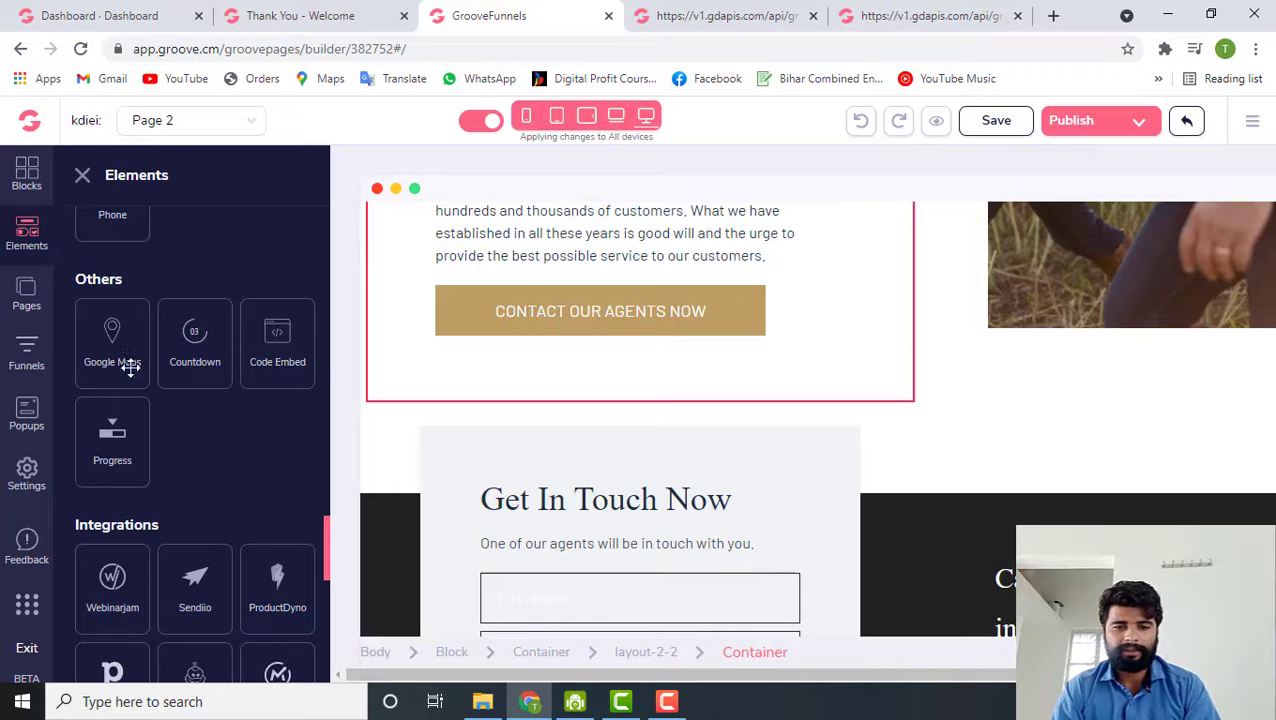
scroll(167, 531, "down", 3)
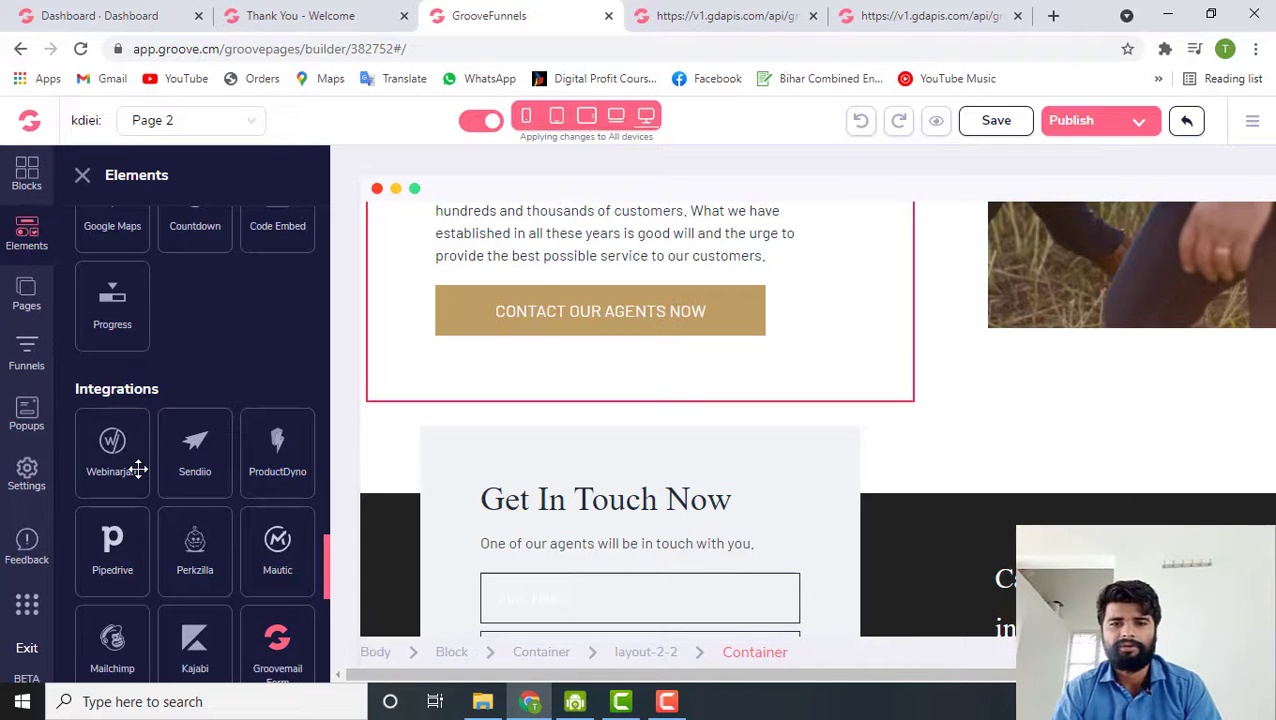
scroll(138, 470, "down", 1)
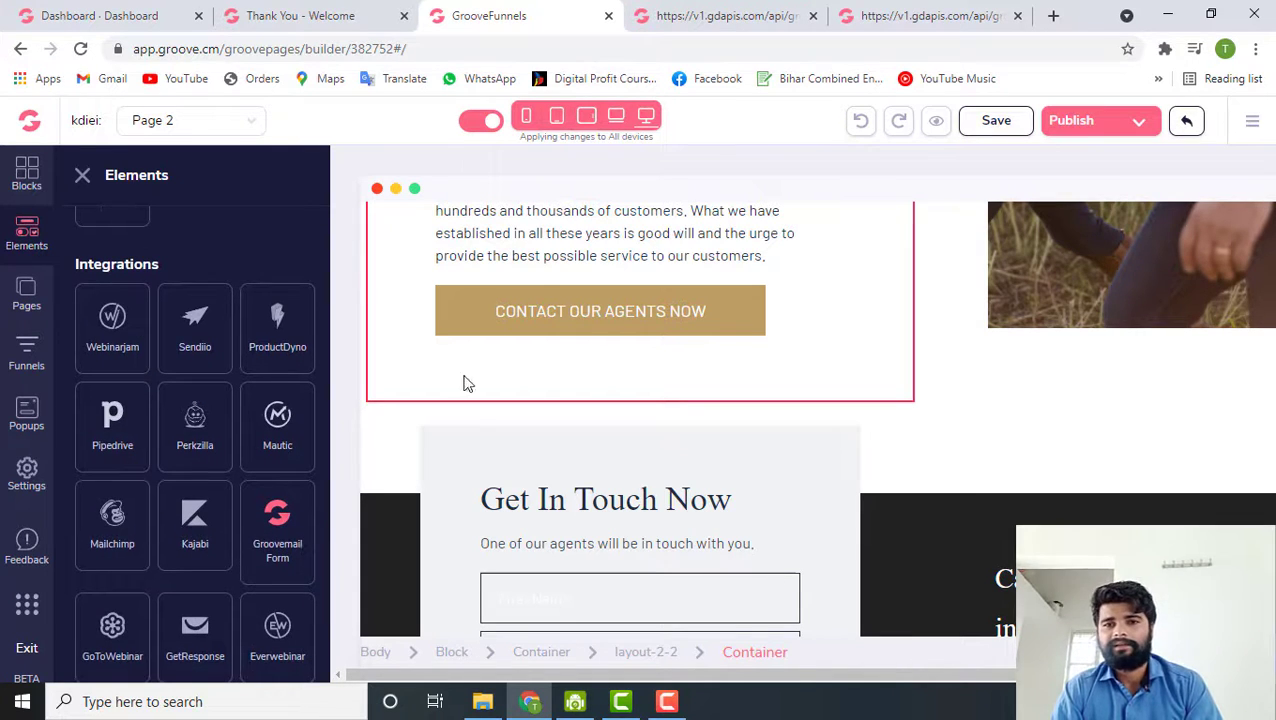
scroll(226, 433, "down", 1)
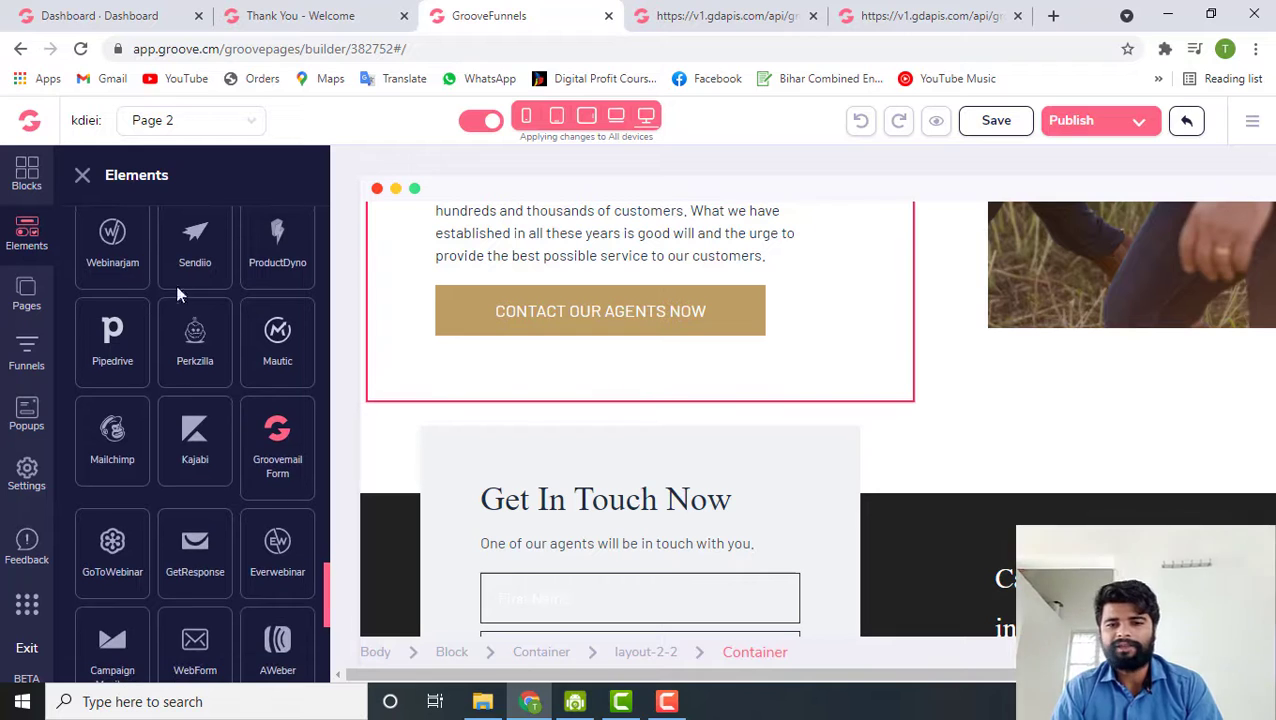
scroll(187, 430, "down", 1)
scroll(187, 430, "down", 5)
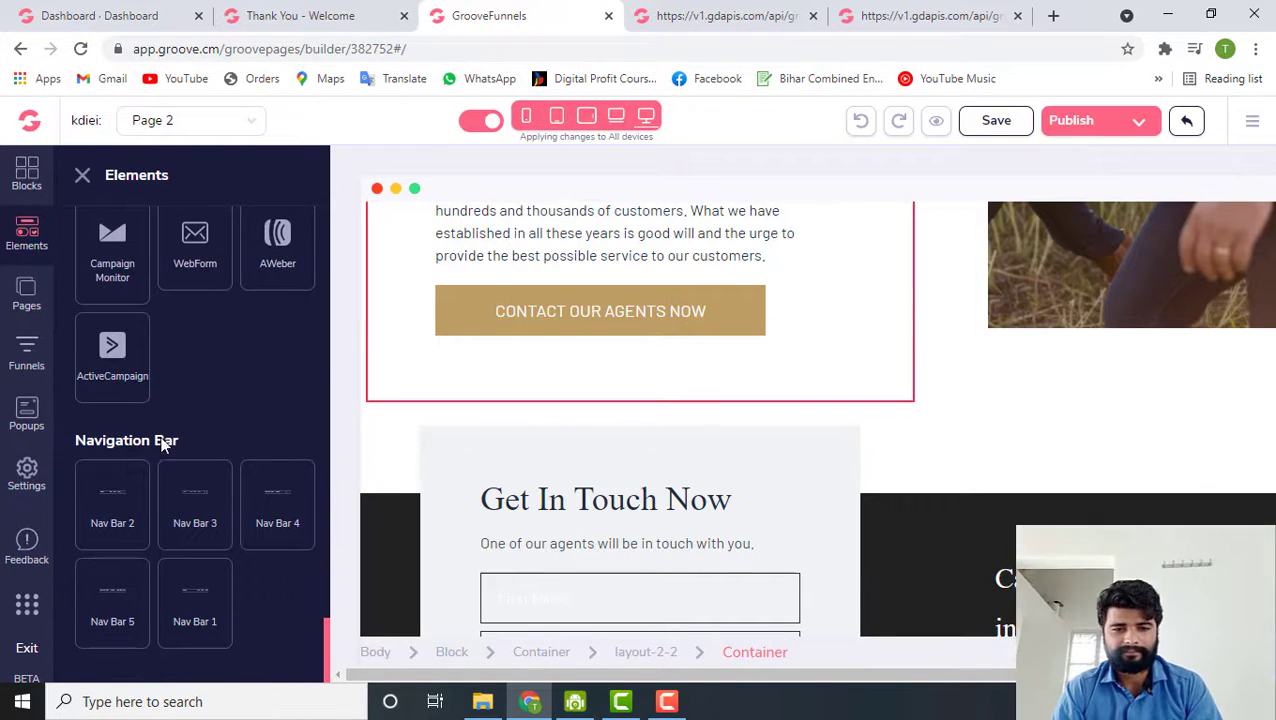
scroll(148, 492, "up", 3)
scroll(148, 495, "down", 3)
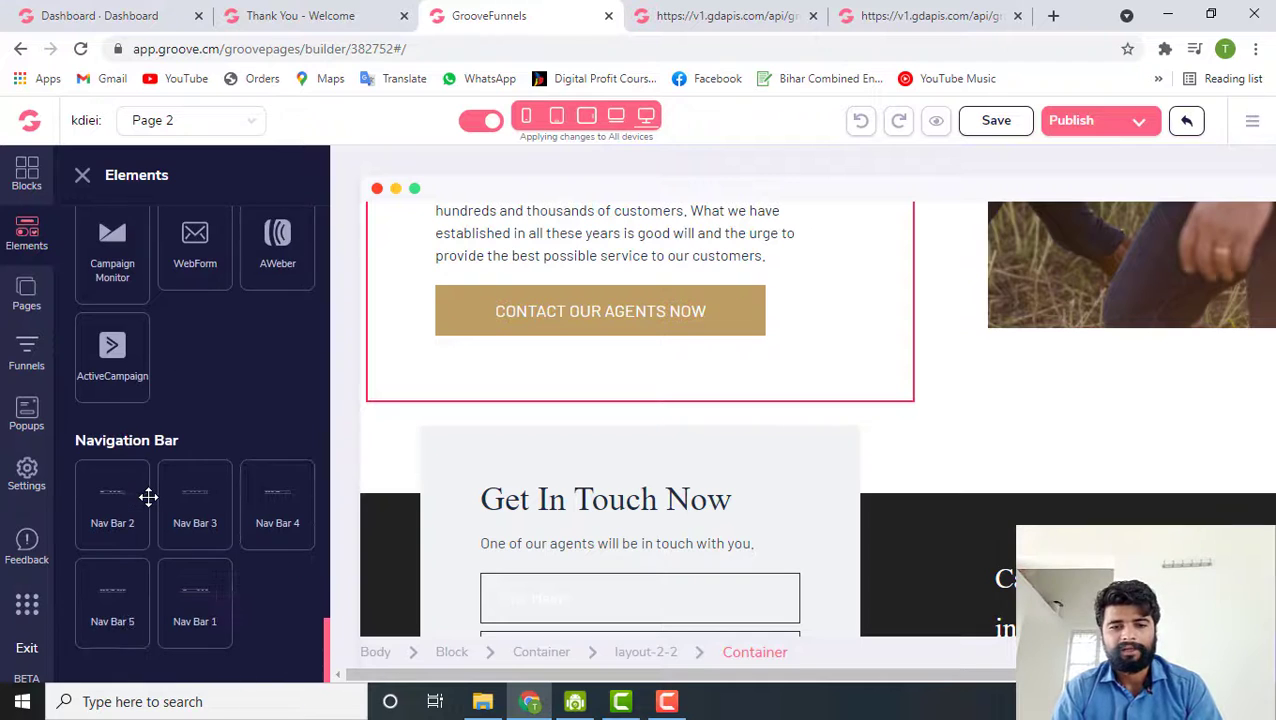
scroll(148, 497, "up", 15)
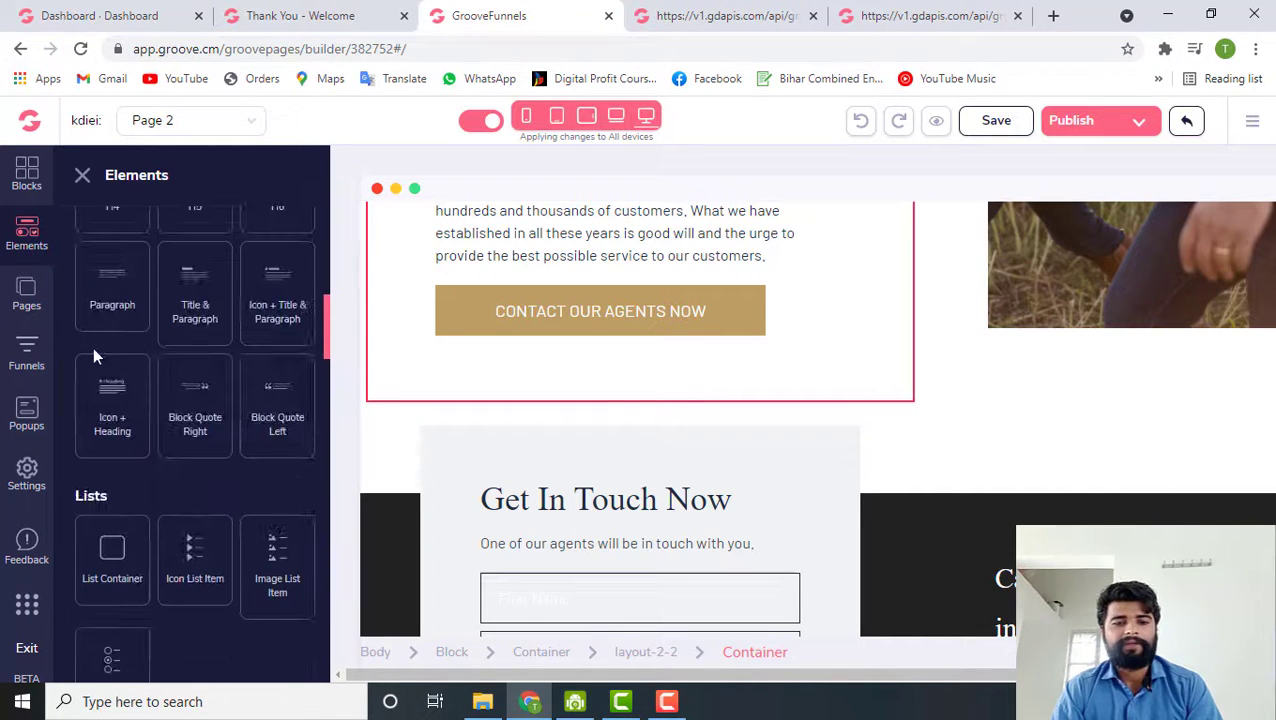
Step: View the site's pages list and the sections for adding funnels and popups
left_click(26, 298)
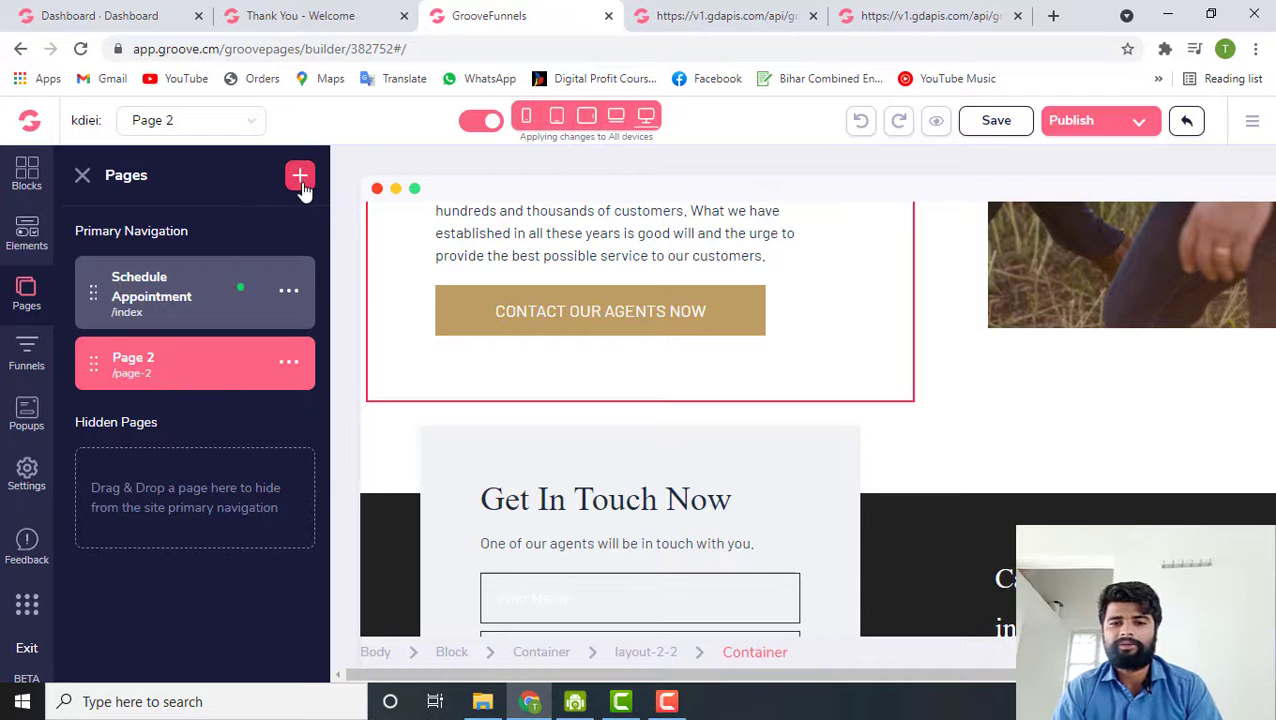
left_click(19, 368)
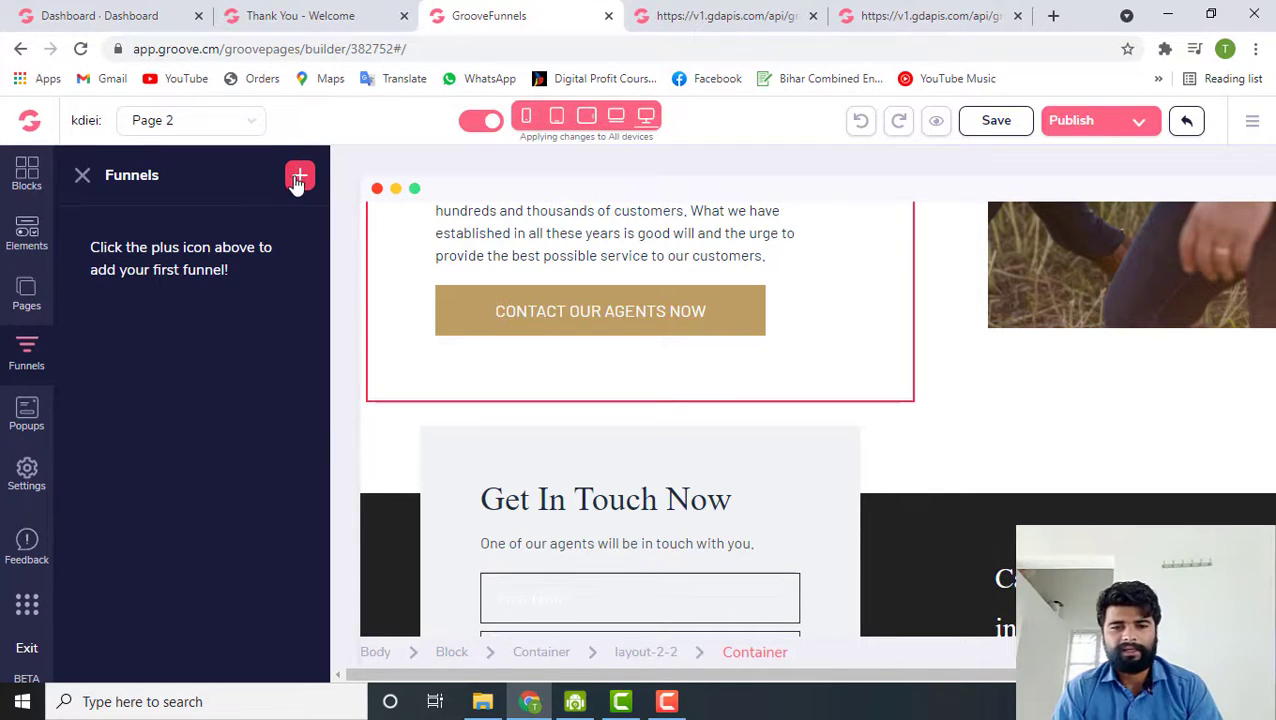
left_click(27, 415)
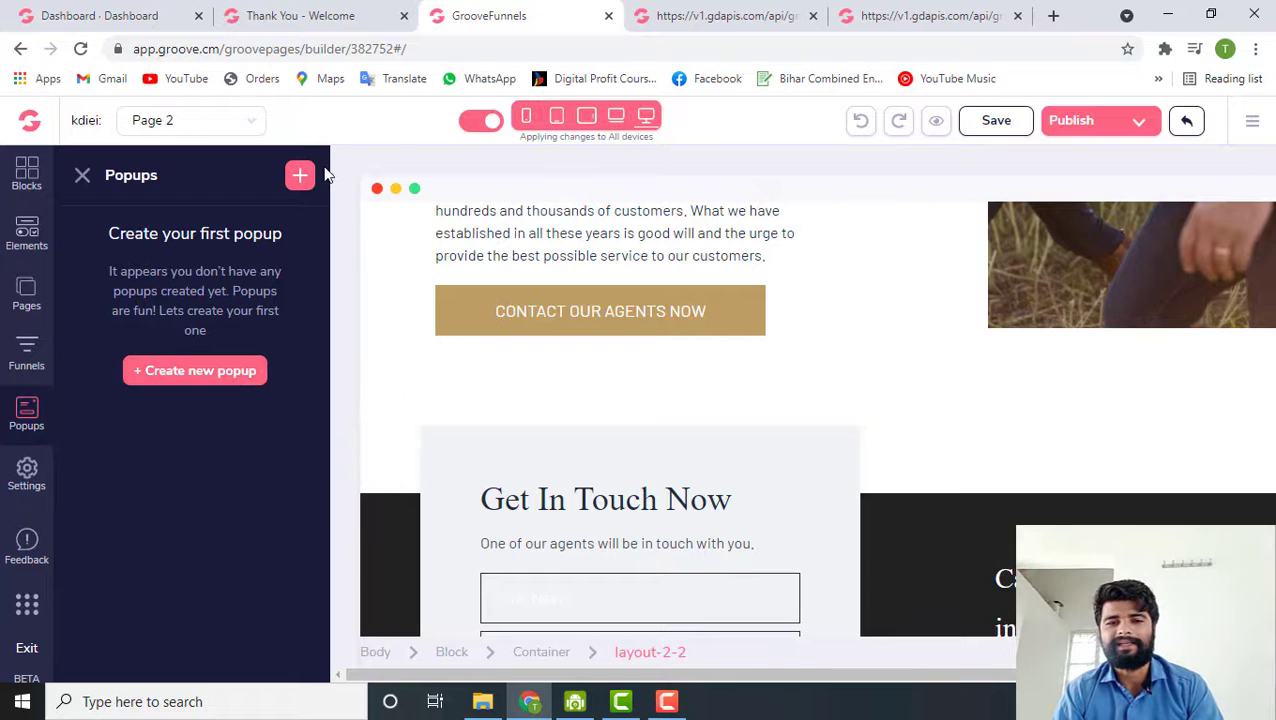
Step: View the site's settings options and the feedback options
left_click(27, 482)
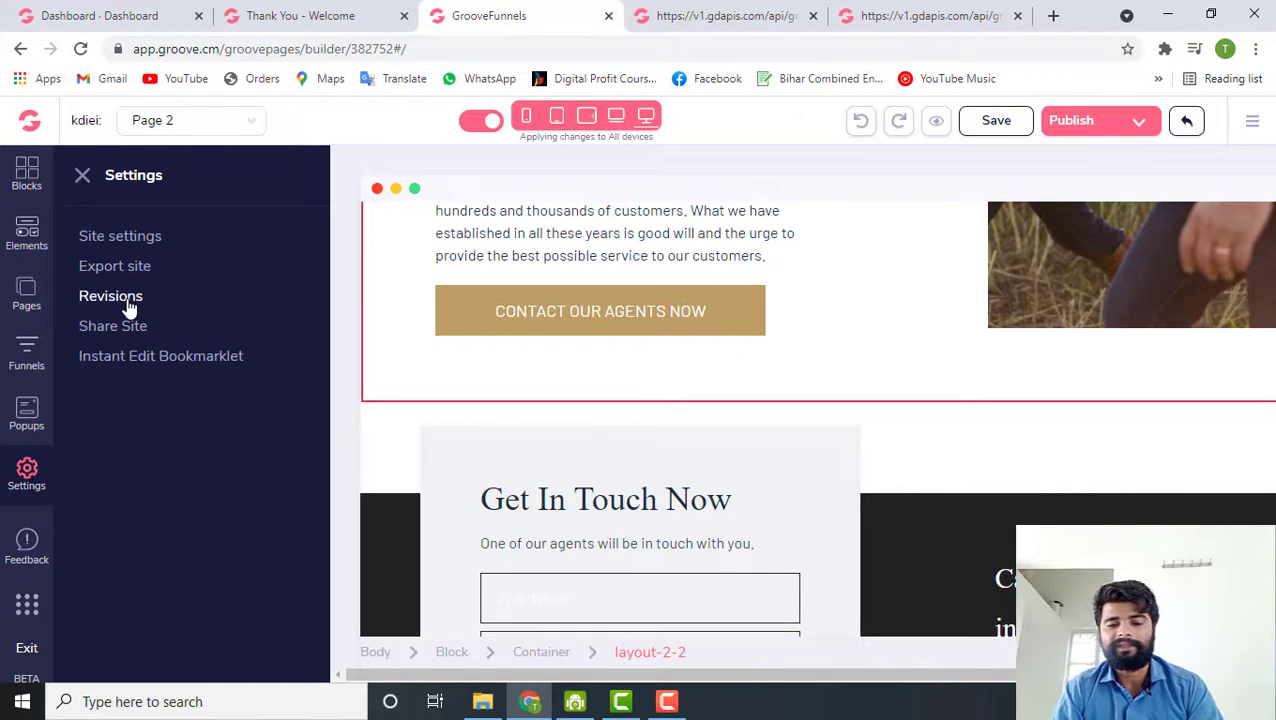
left_click(596, 306)
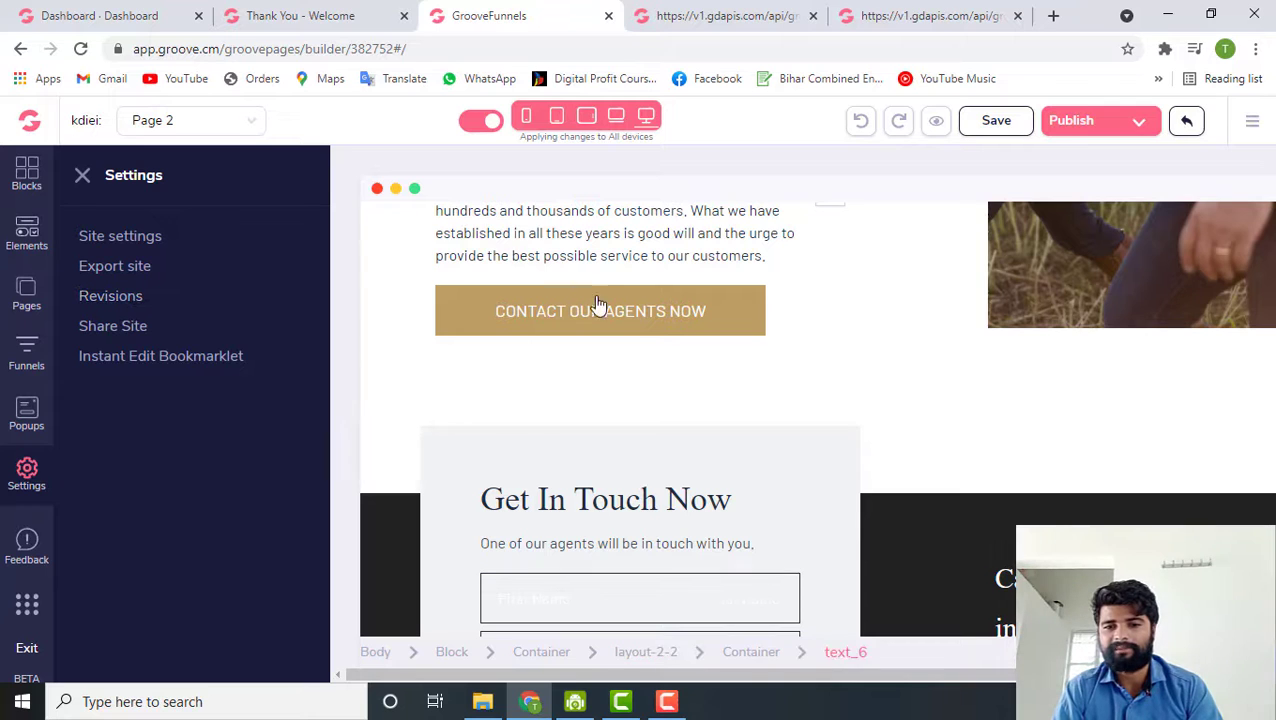
left_click(588, 281)
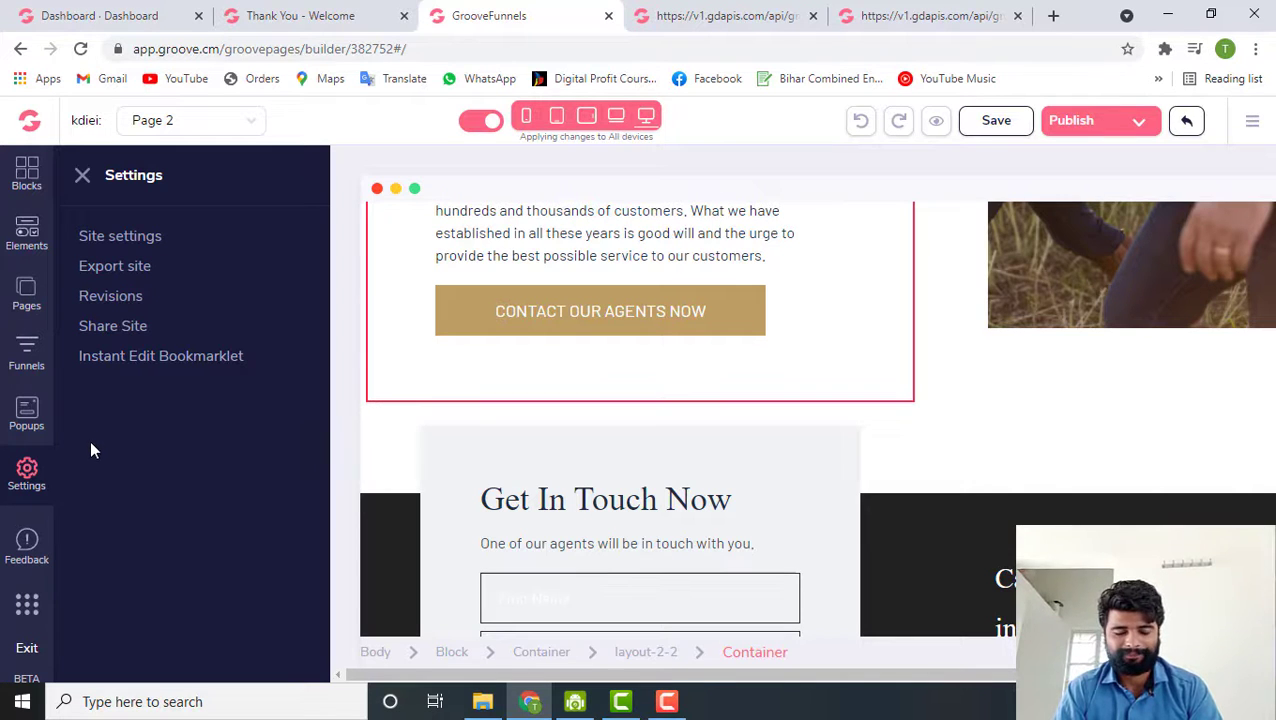
left_click(27, 548)
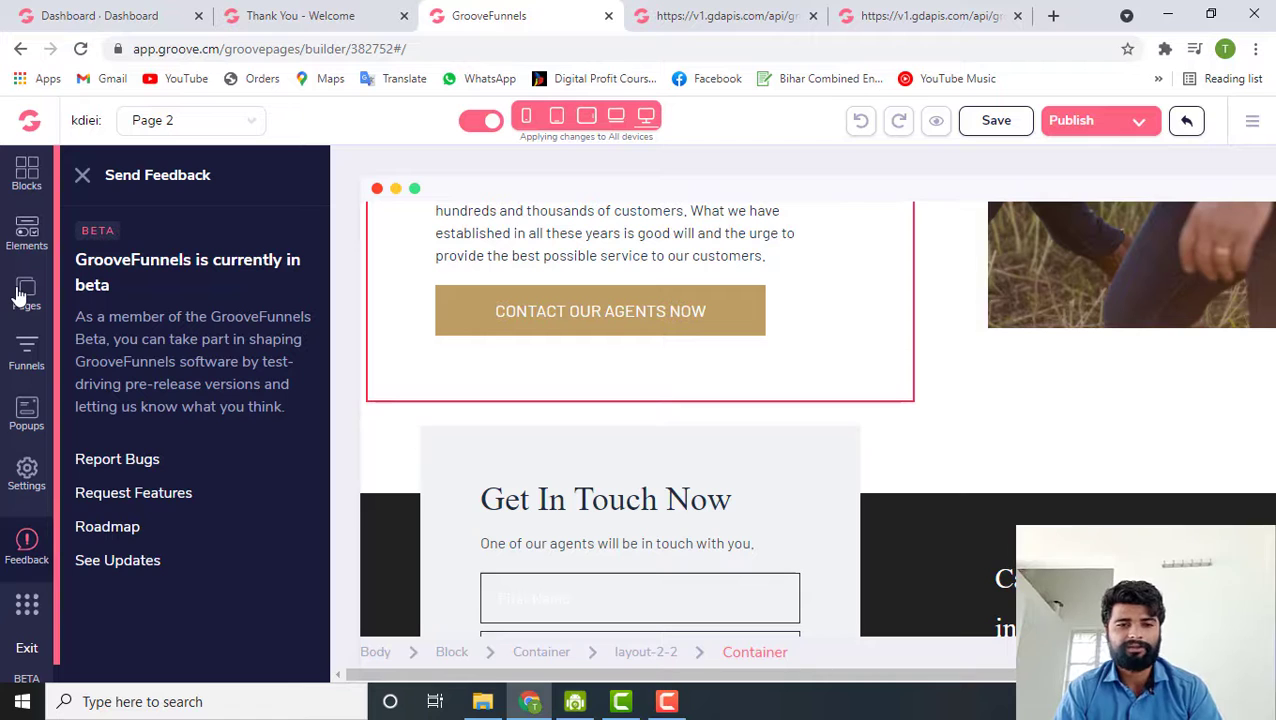
Step: Reopen the blocks library and look through all the designed block categories
left_click(31, 195)
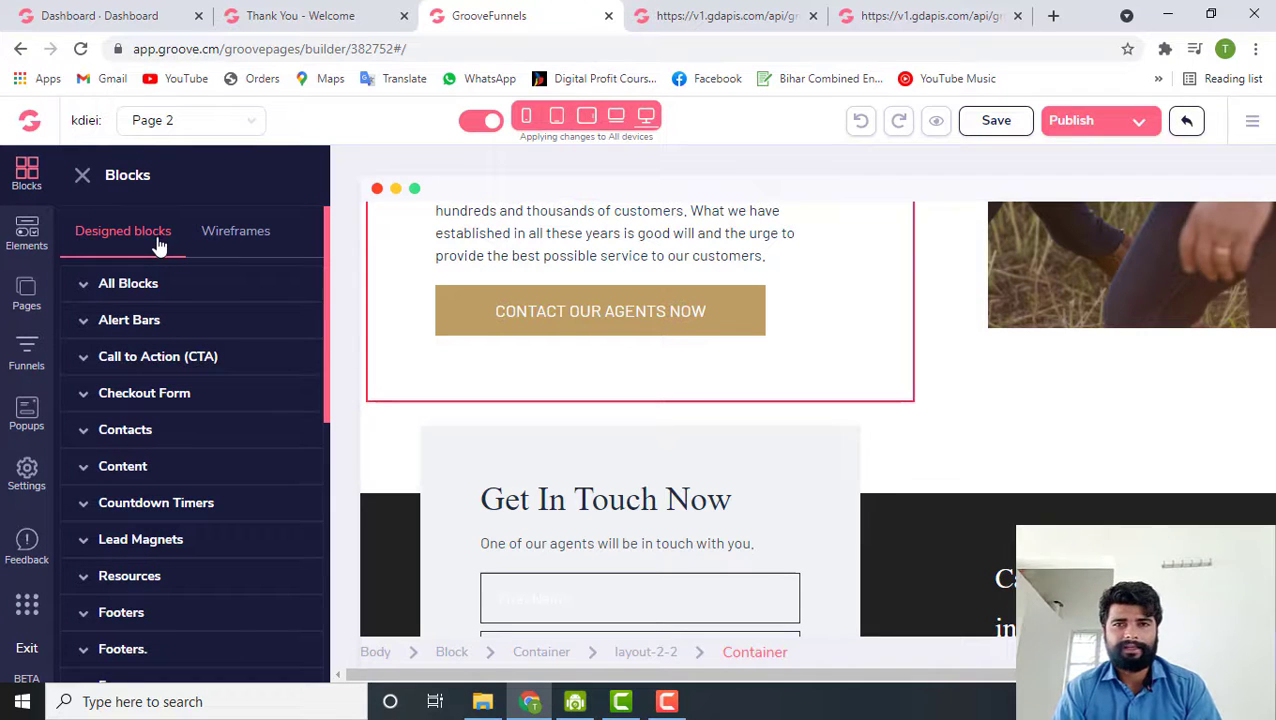
scroll(160, 478, "down", 5)
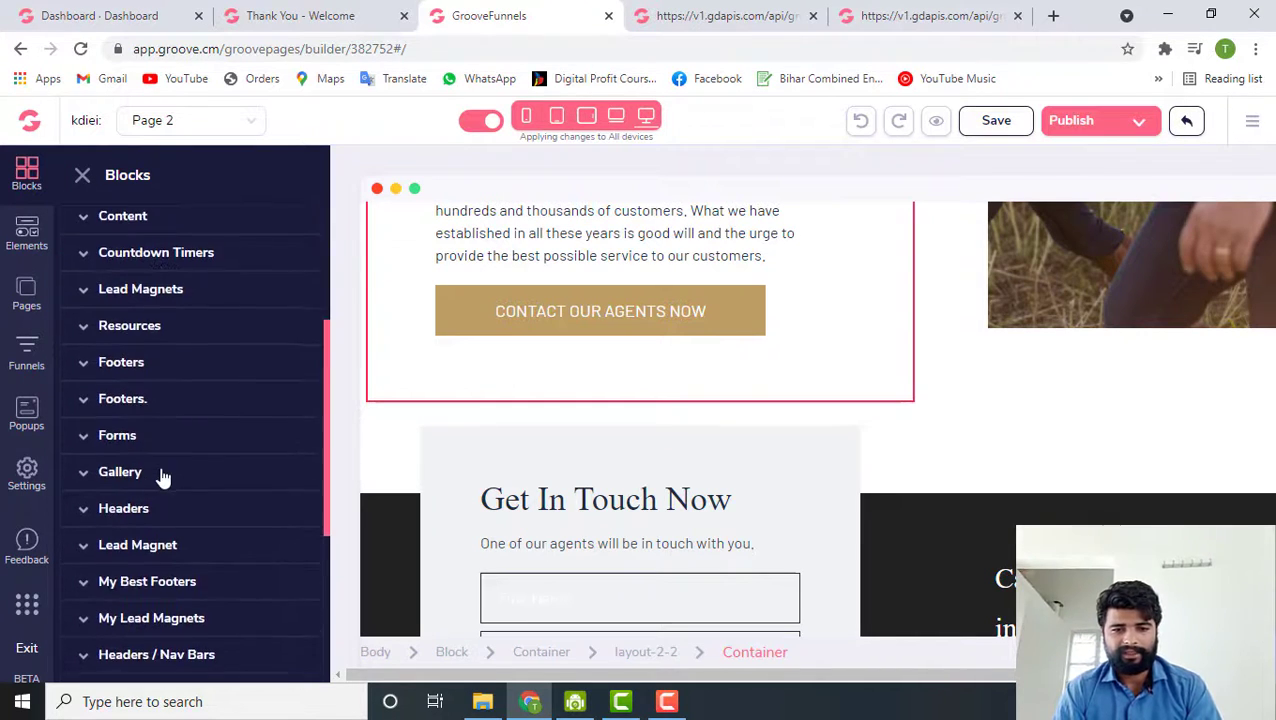
scroll(145, 468, "down", 1)
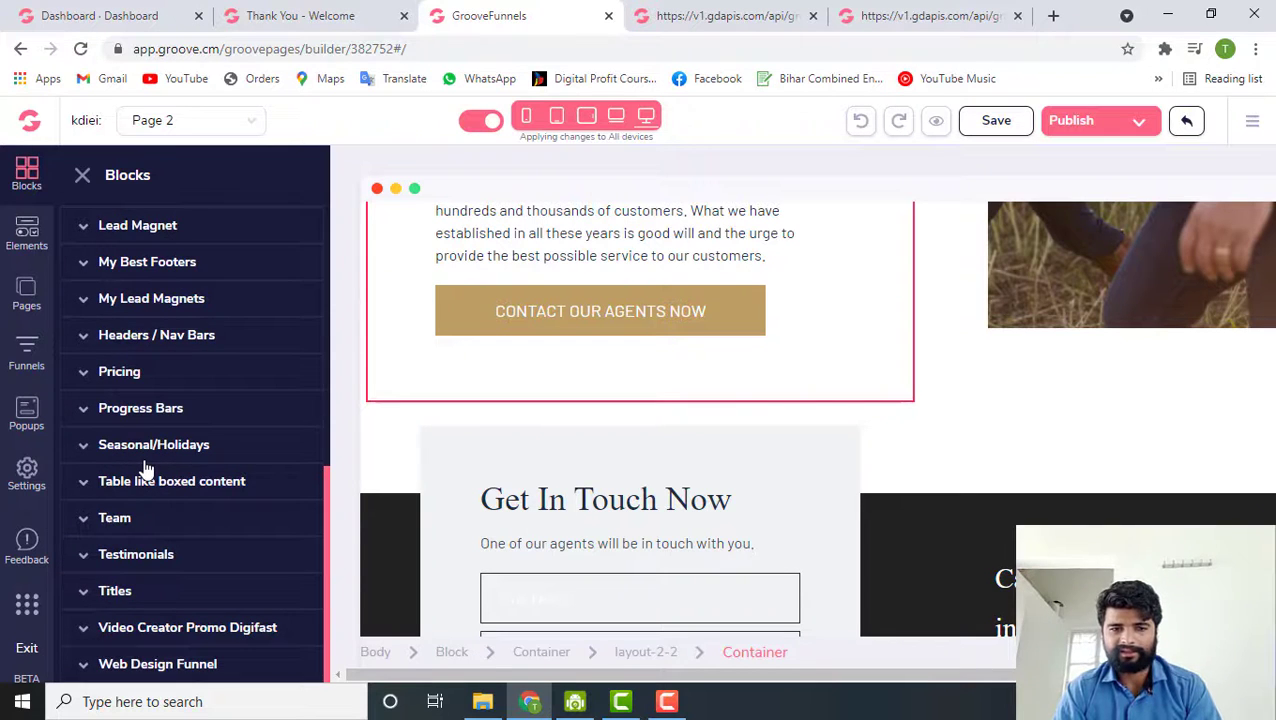
scroll(145, 468, "up", 7)
scroll(145, 470, "down", 1)
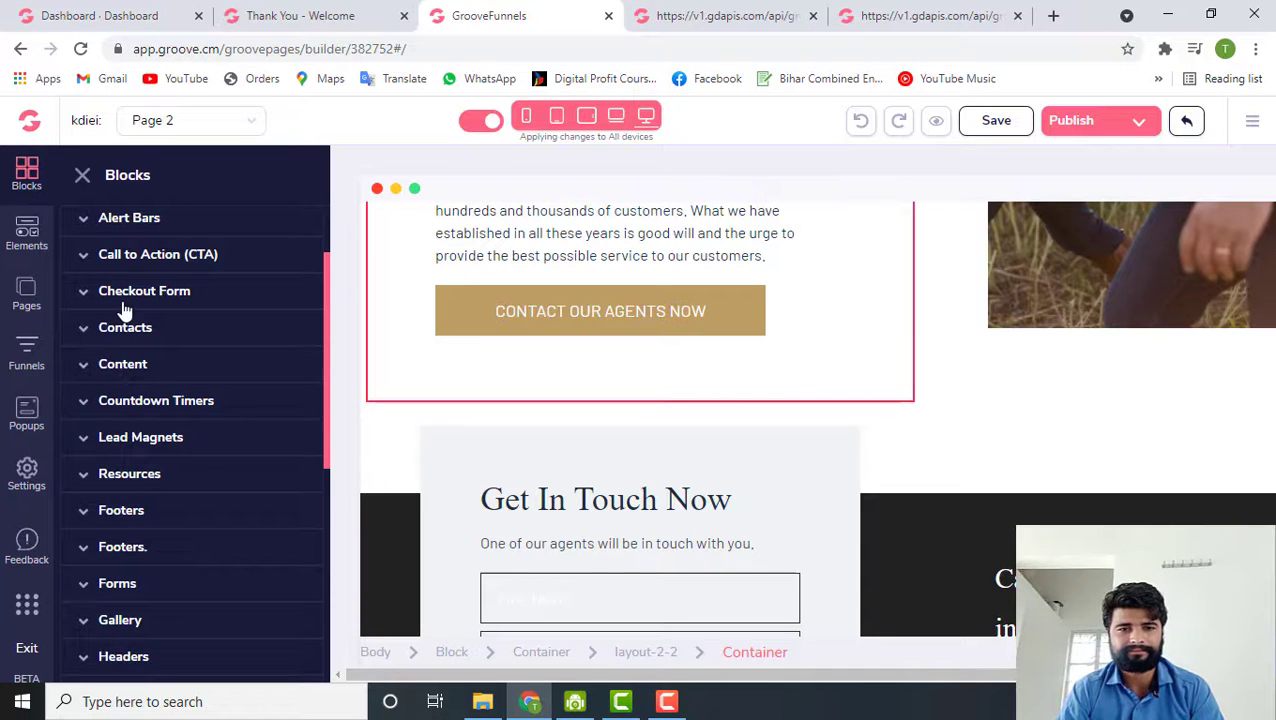
scroll(137, 270, "up", 2)
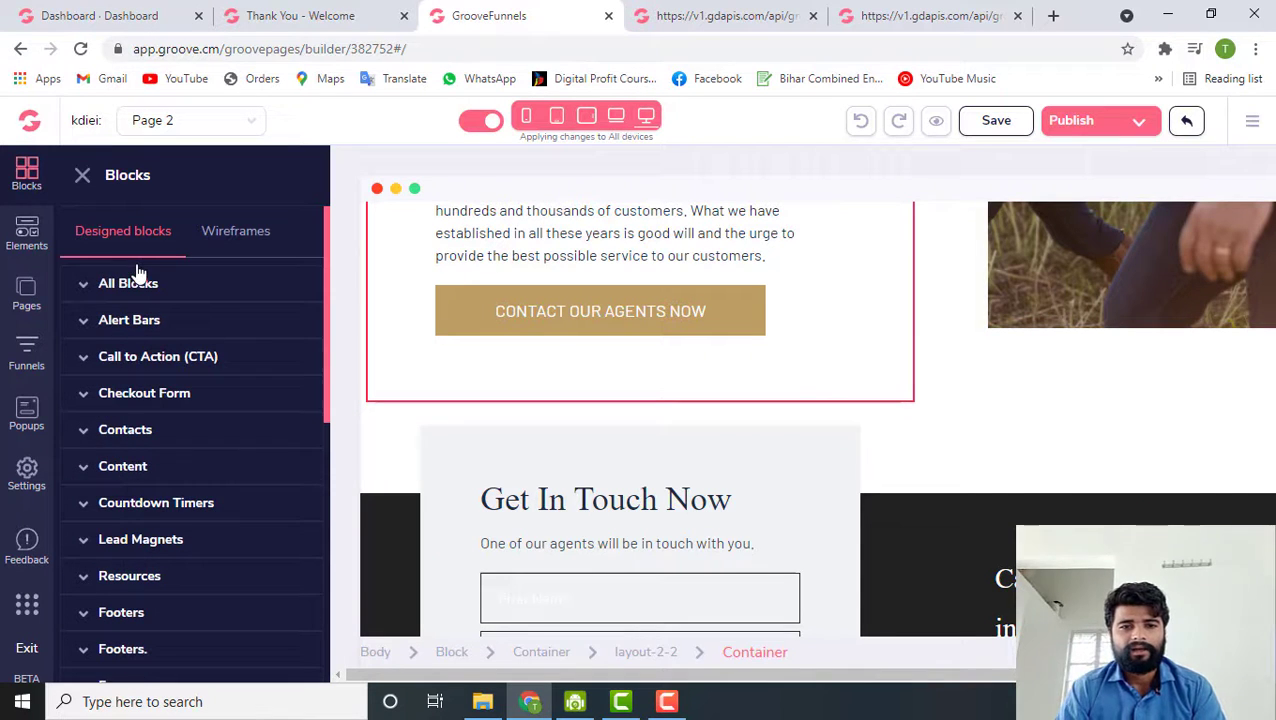
Step: Switch the blocks library to wireframes and look over the wireframe categories
left_click(232, 242)
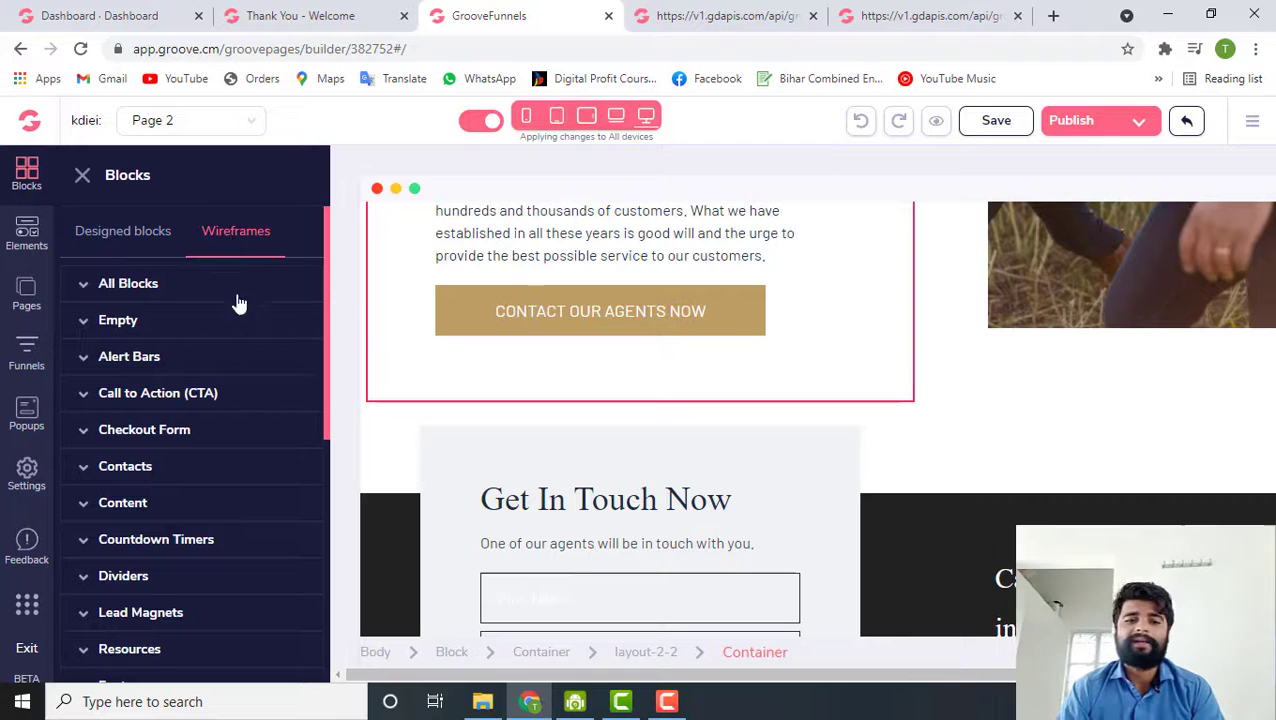
scroll(223, 370, "down", 1)
scroll(225, 371, "up", 1)
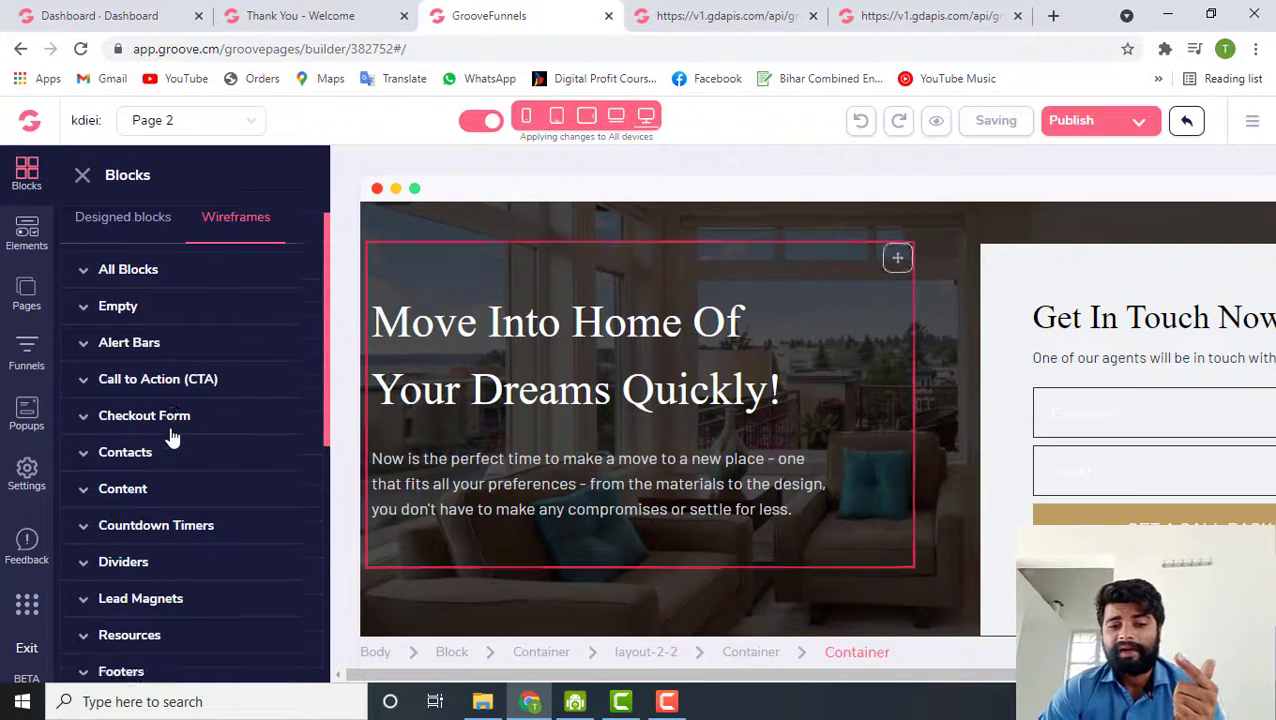
scroll(171, 436, "down", 3)
scroll(171, 436, "up", 3)
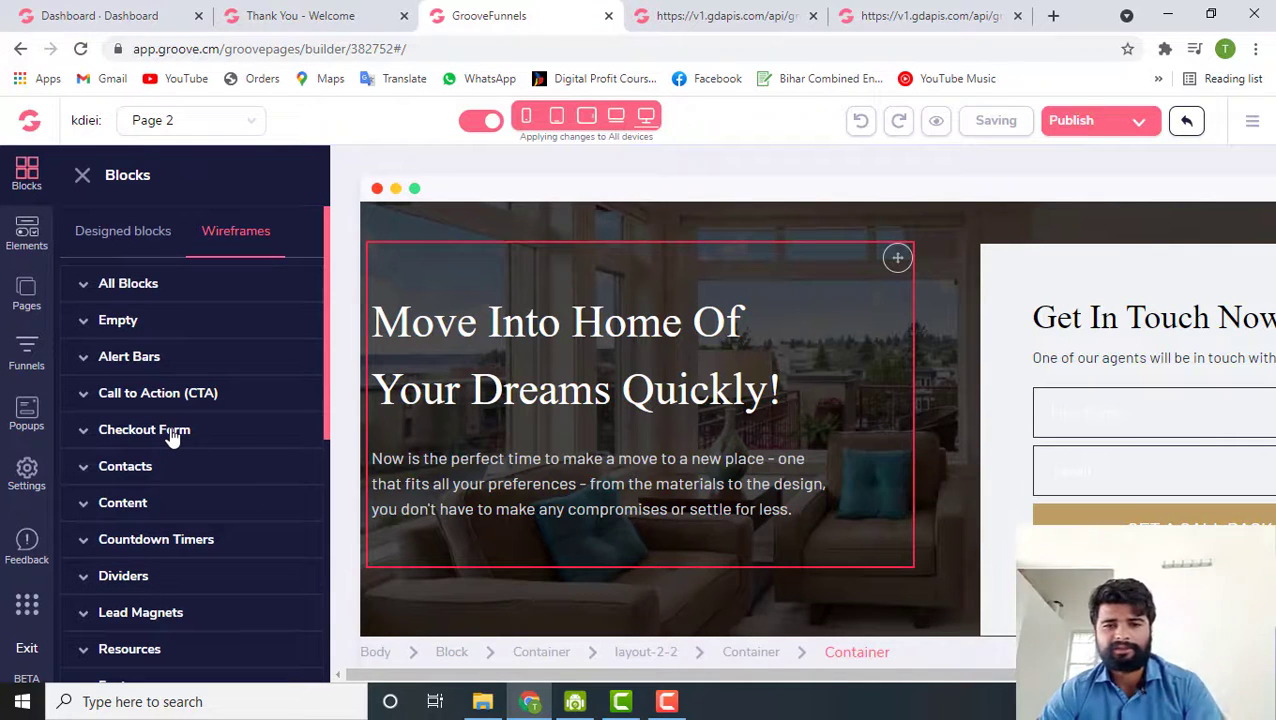
Step: Browse the Alert Bars wireframe blocks and expand the Call to Action (CTA) category to preview its blocks
left_click(181, 300)
scroll(180, 512, "down", 5)
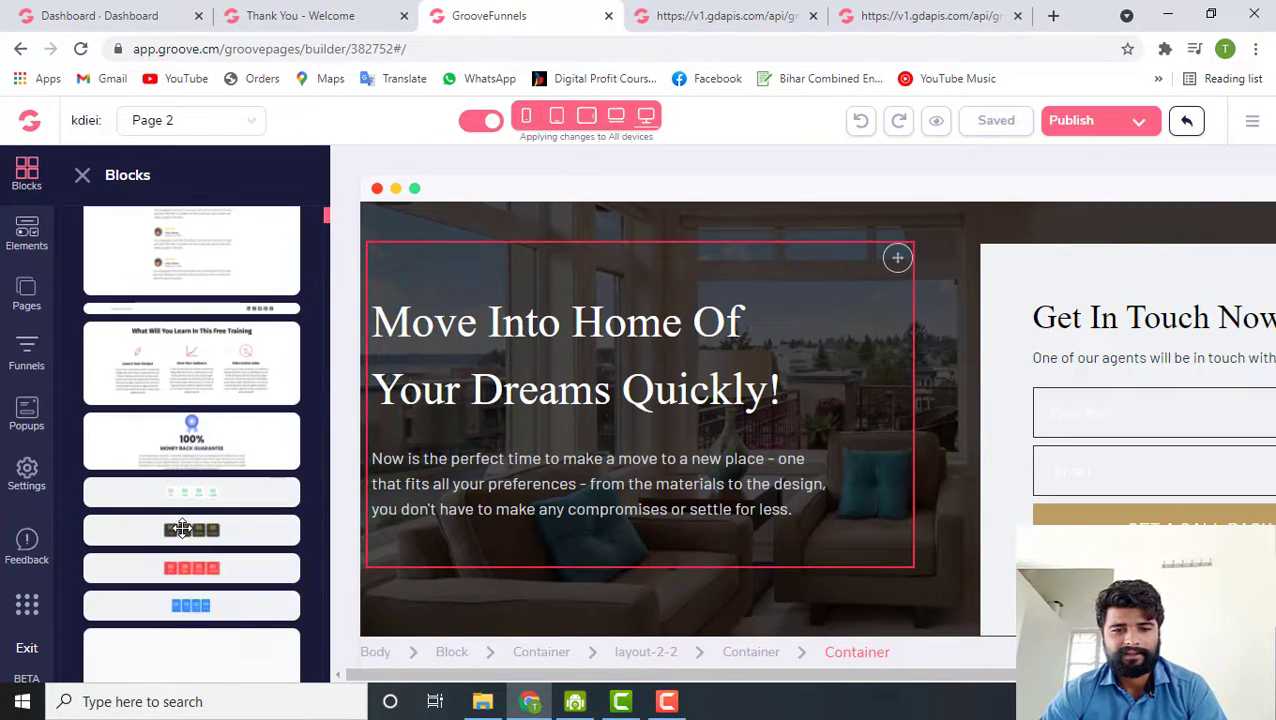
scroll(182, 528, "down", 6)
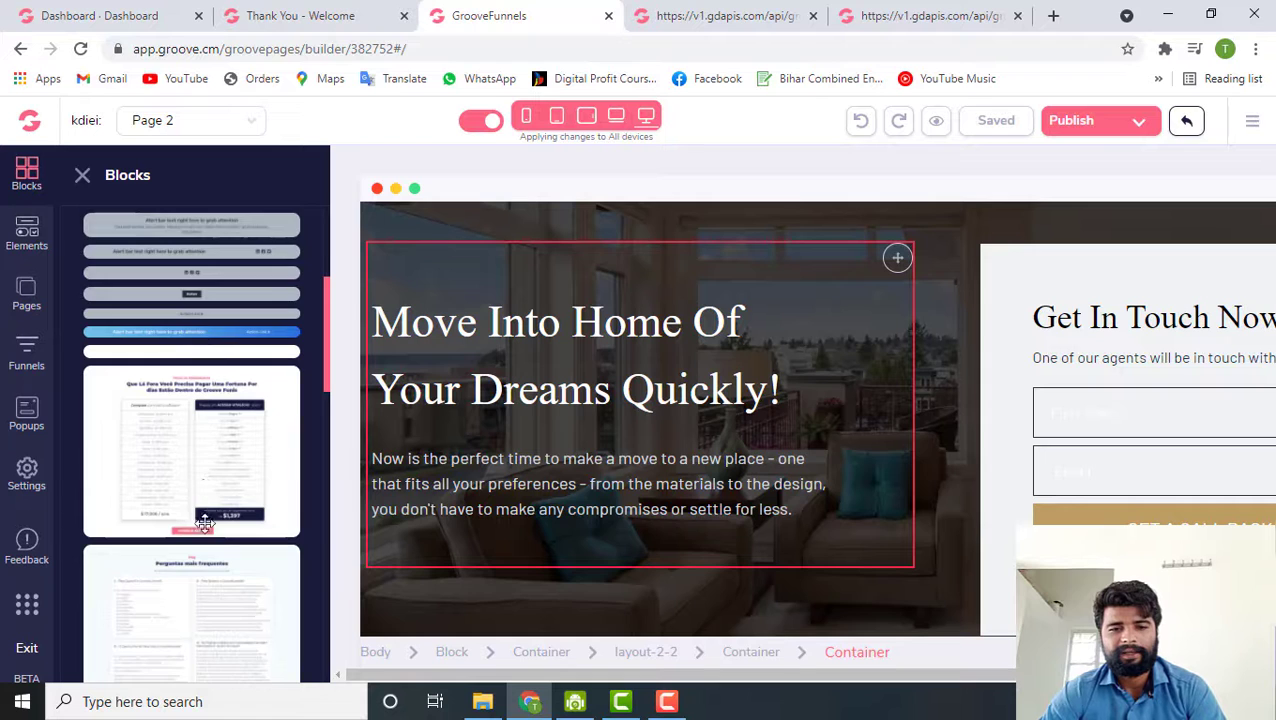
scroll(204, 522, "down", 2)
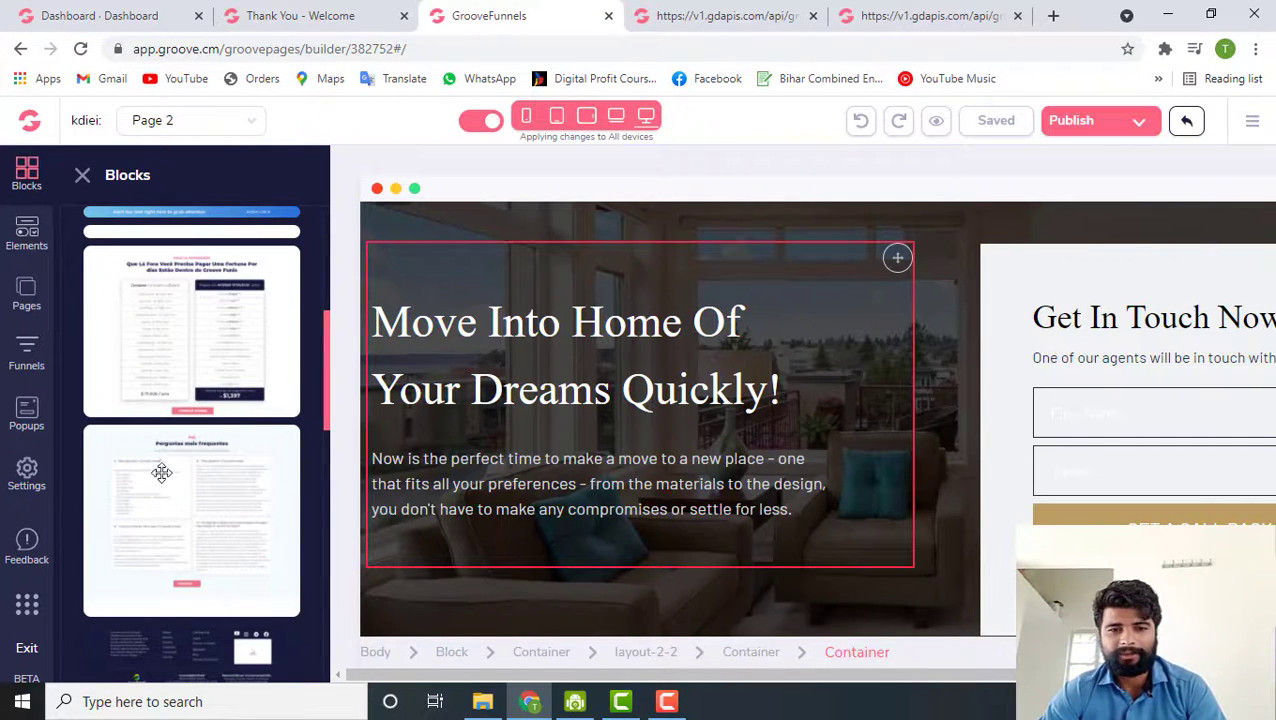
scroll(162, 472, "down", 4)
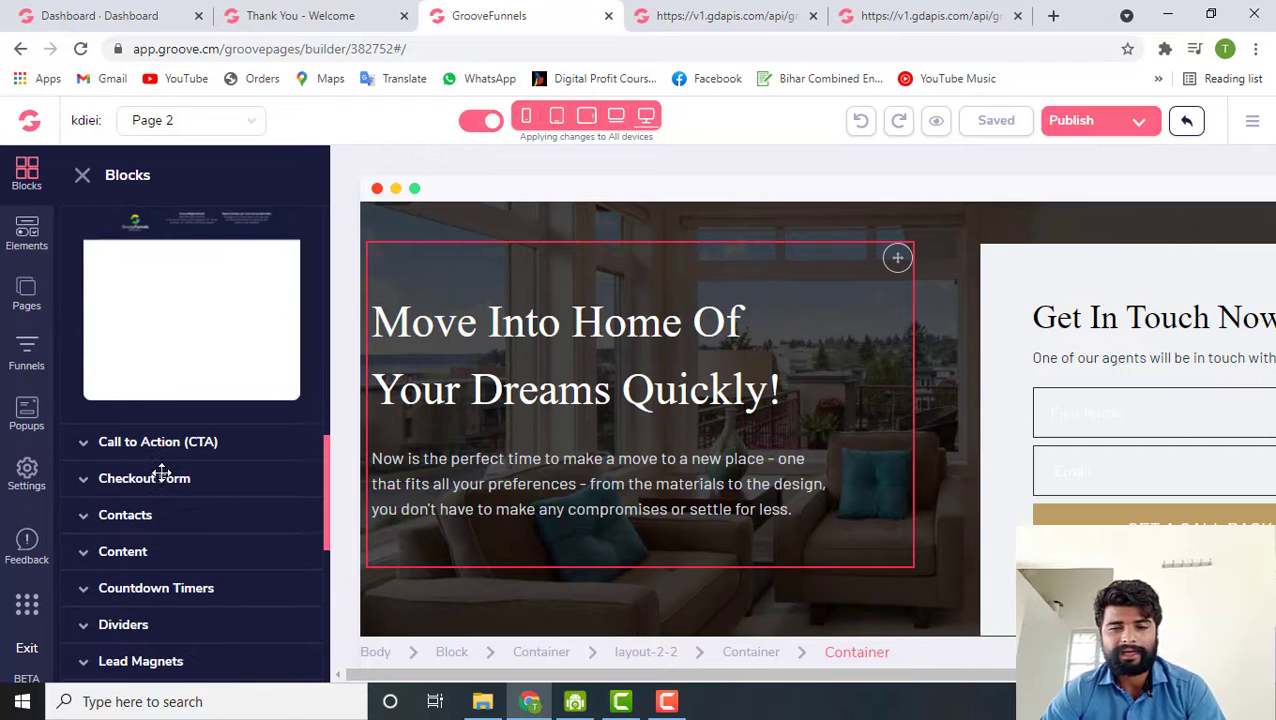
scroll(162, 474, "down", 1)
scroll(162, 474, "up", 3)
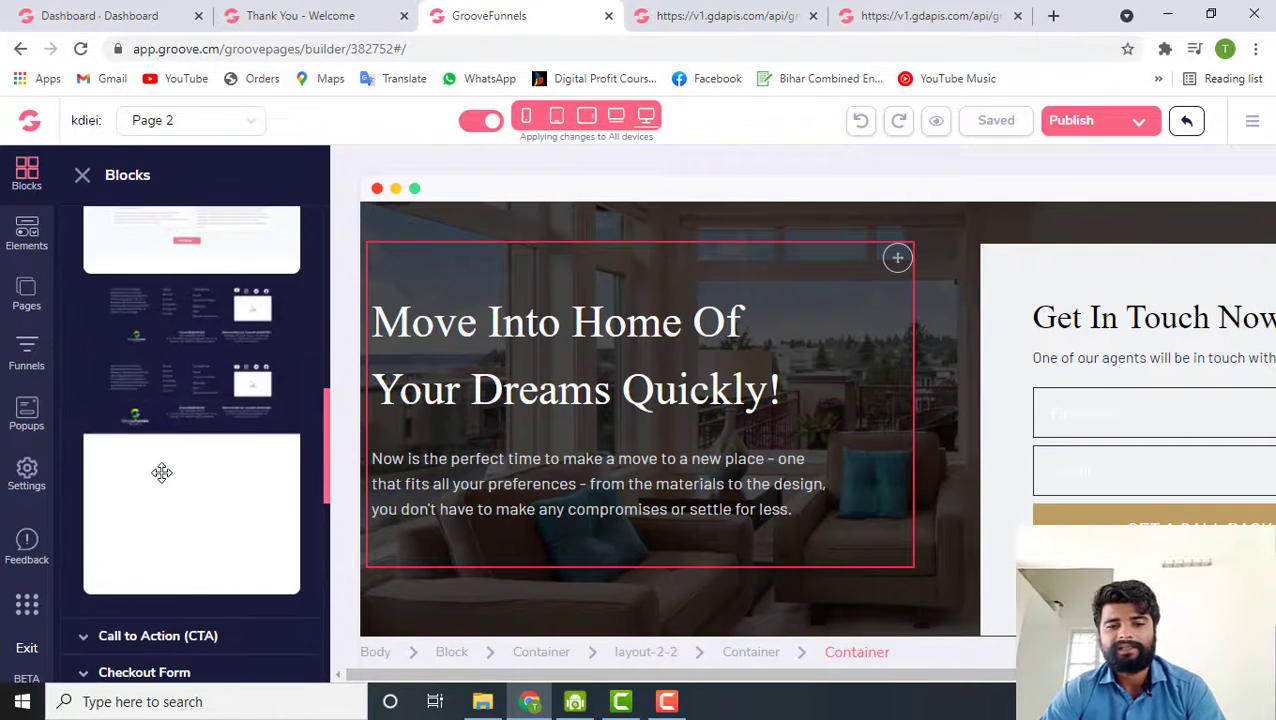
scroll(163, 476, "down", 1)
left_click(177, 529)
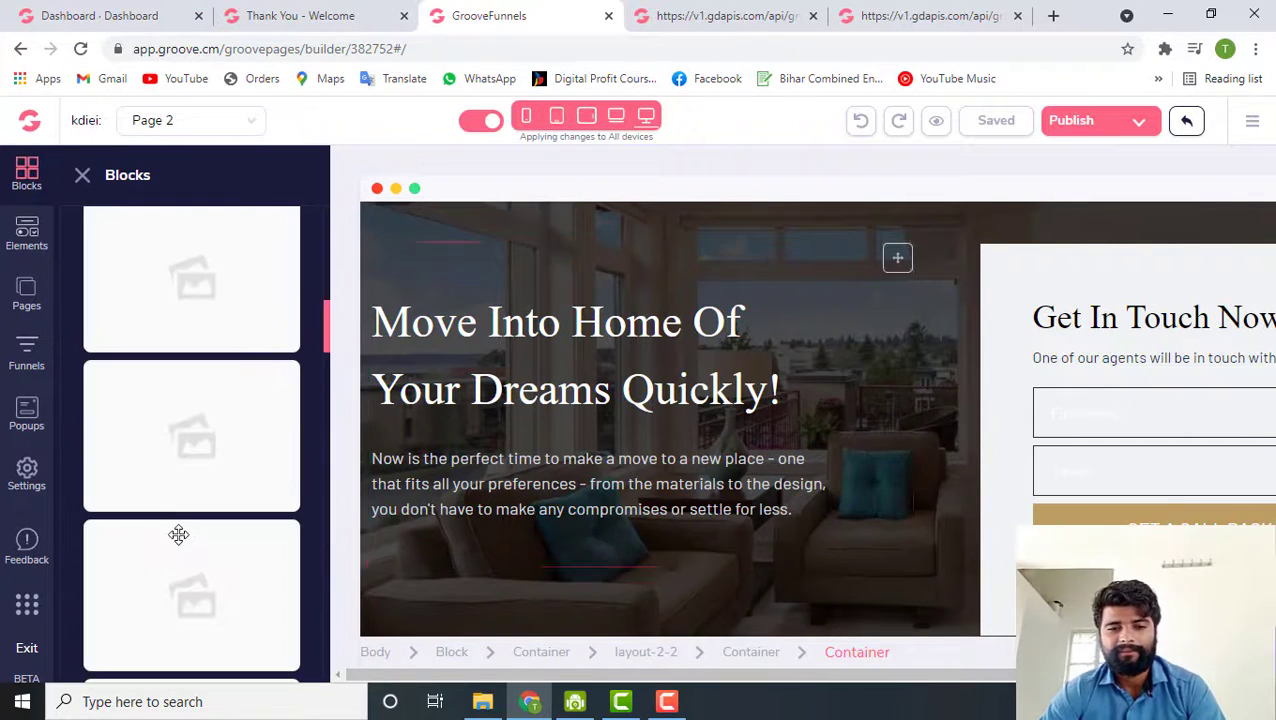
scroll(201, 350, "up", 2)
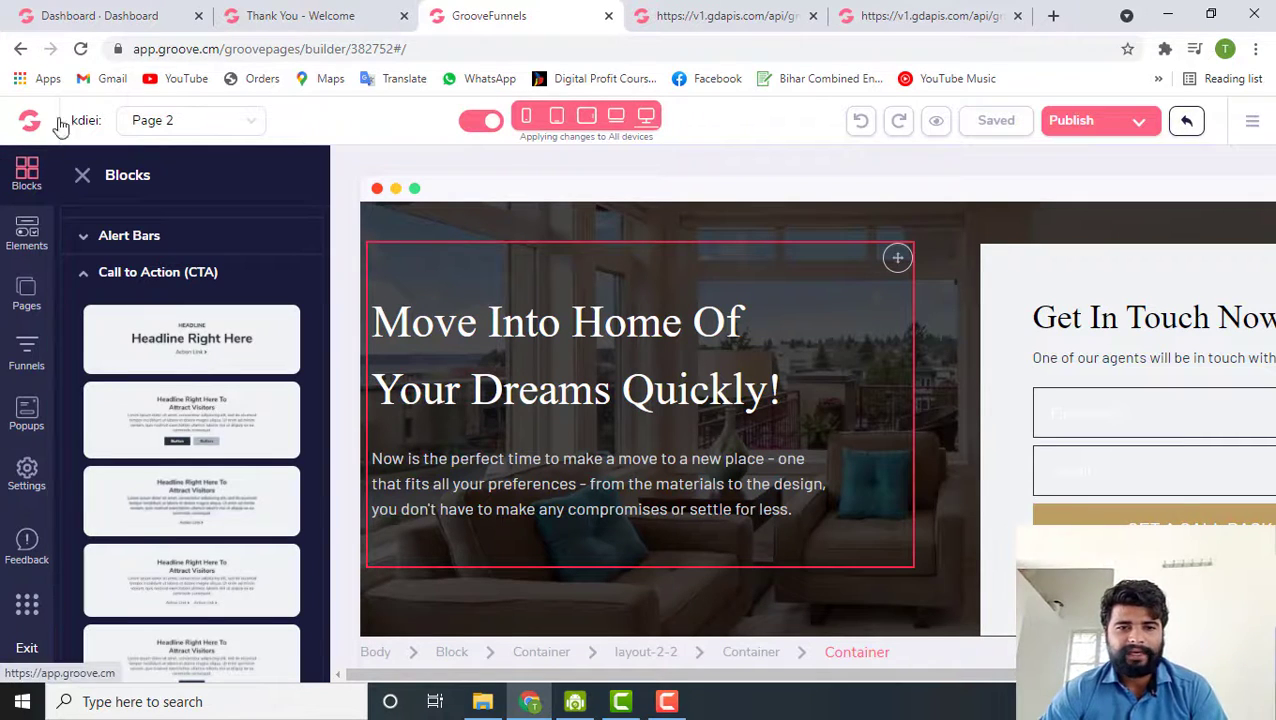
Step: Check the page switcher's list and the site name beside it, and close the blocks library
left_click(206, 128)
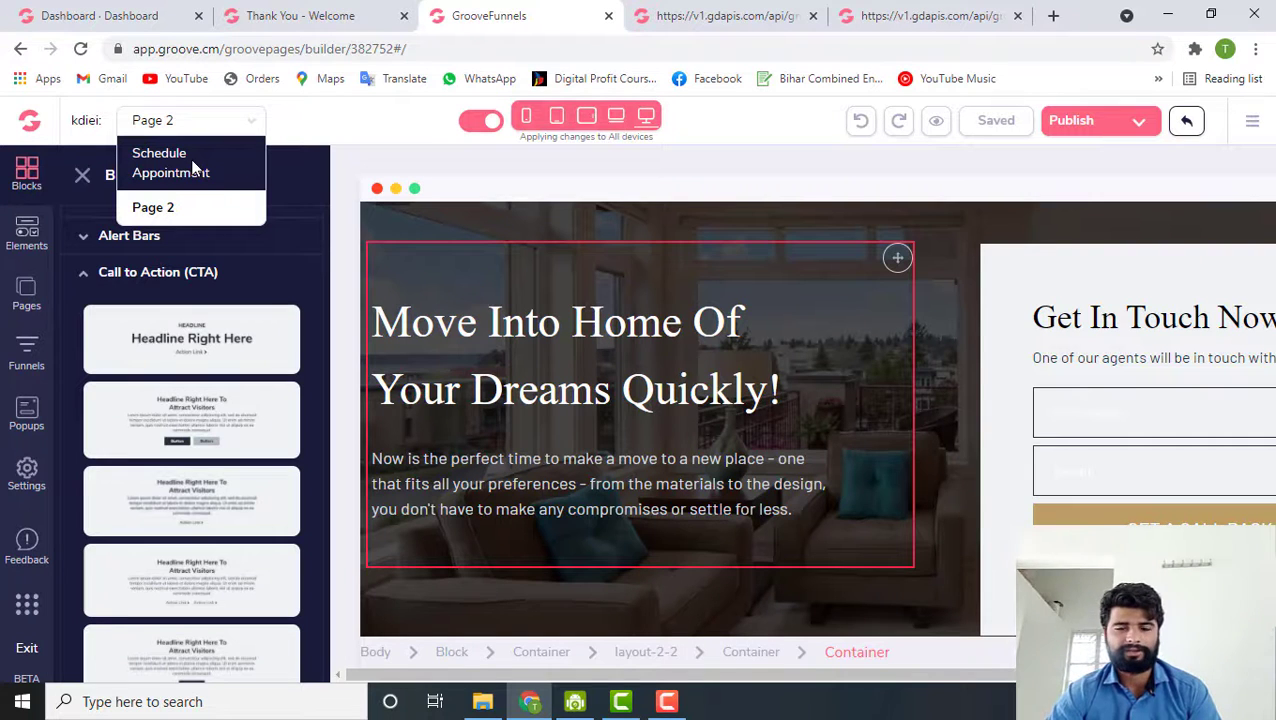
left_click(303, 127)
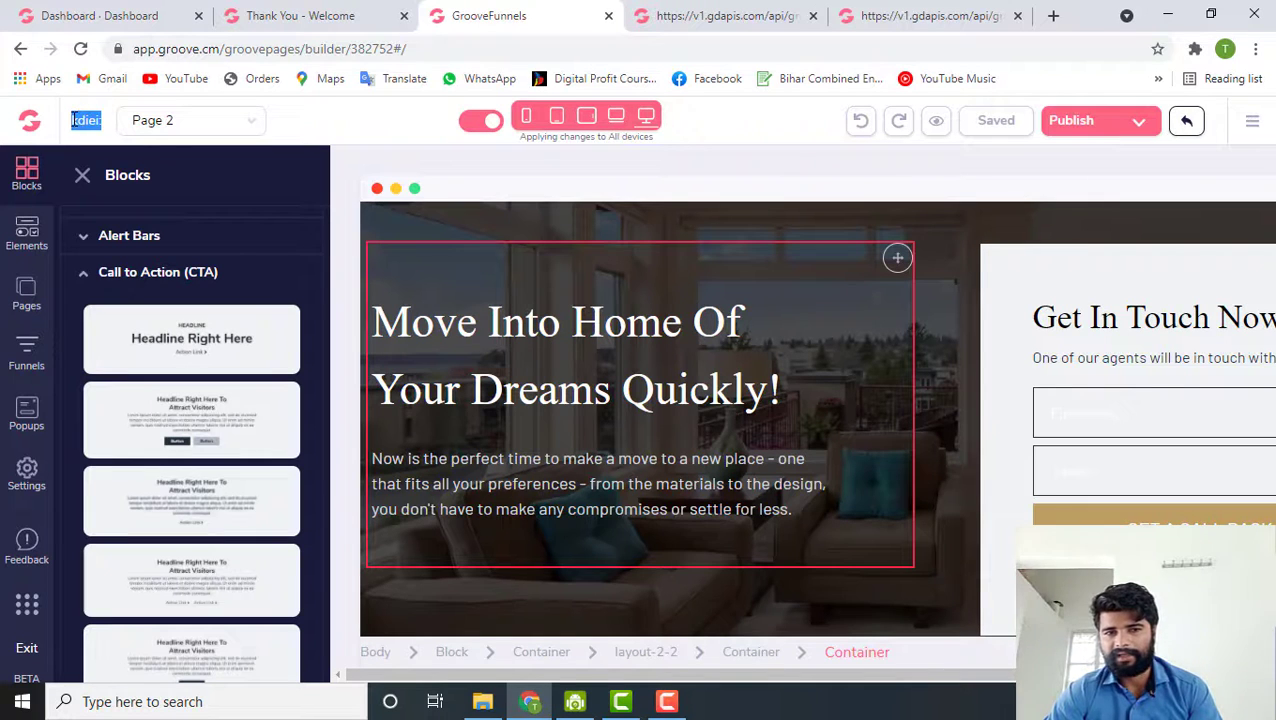
left_click(75, 121)
left_click_drag(101, 121, 77, 120)
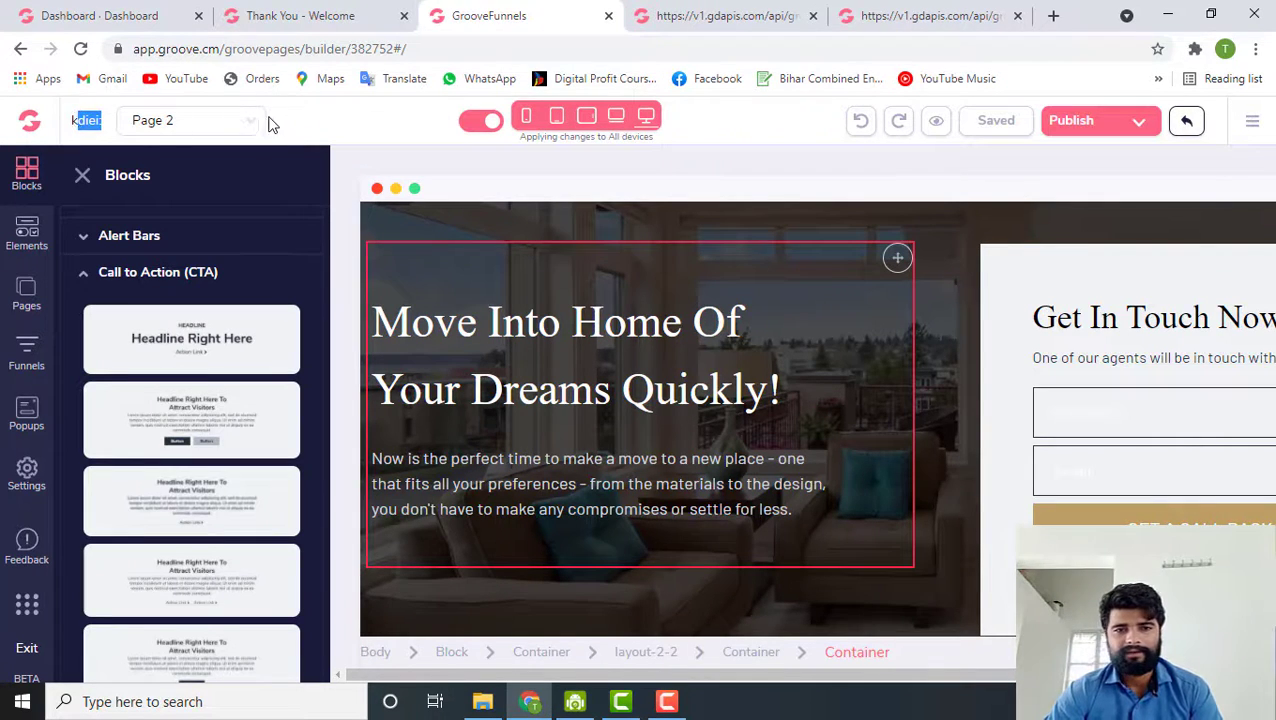
left_click(86, 182)
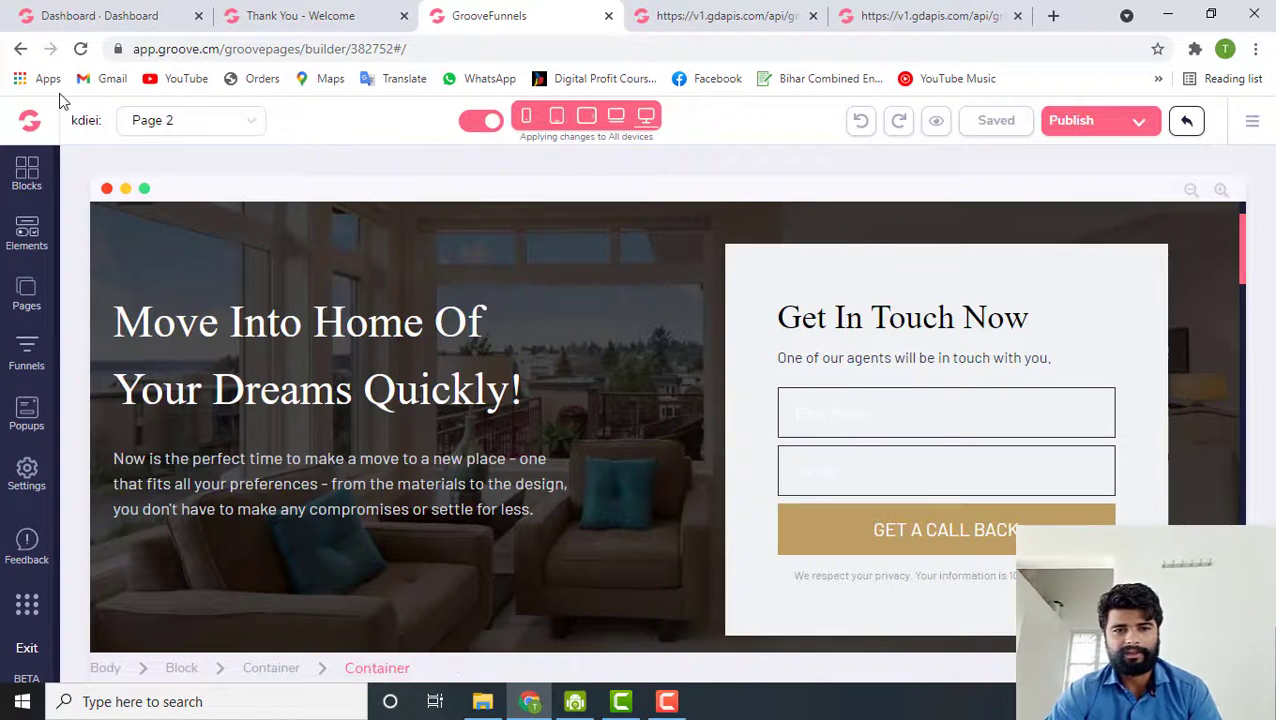
scroll(125, 435, "down", 1)
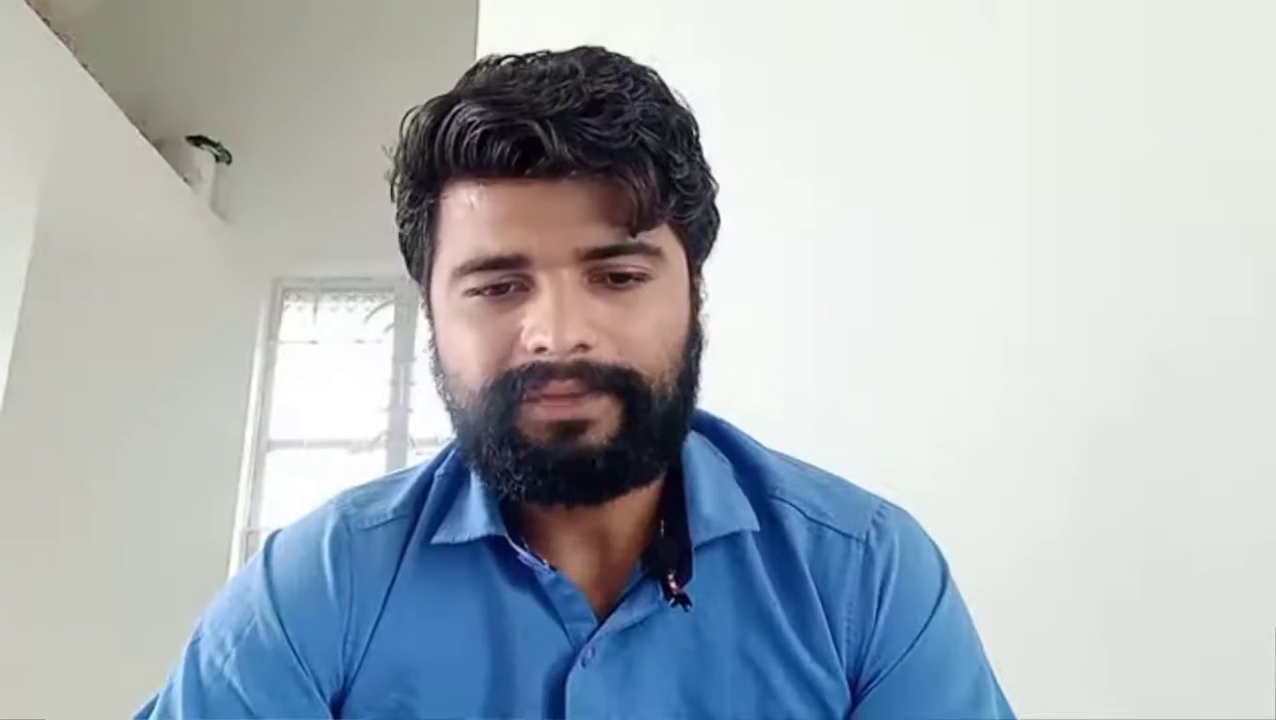